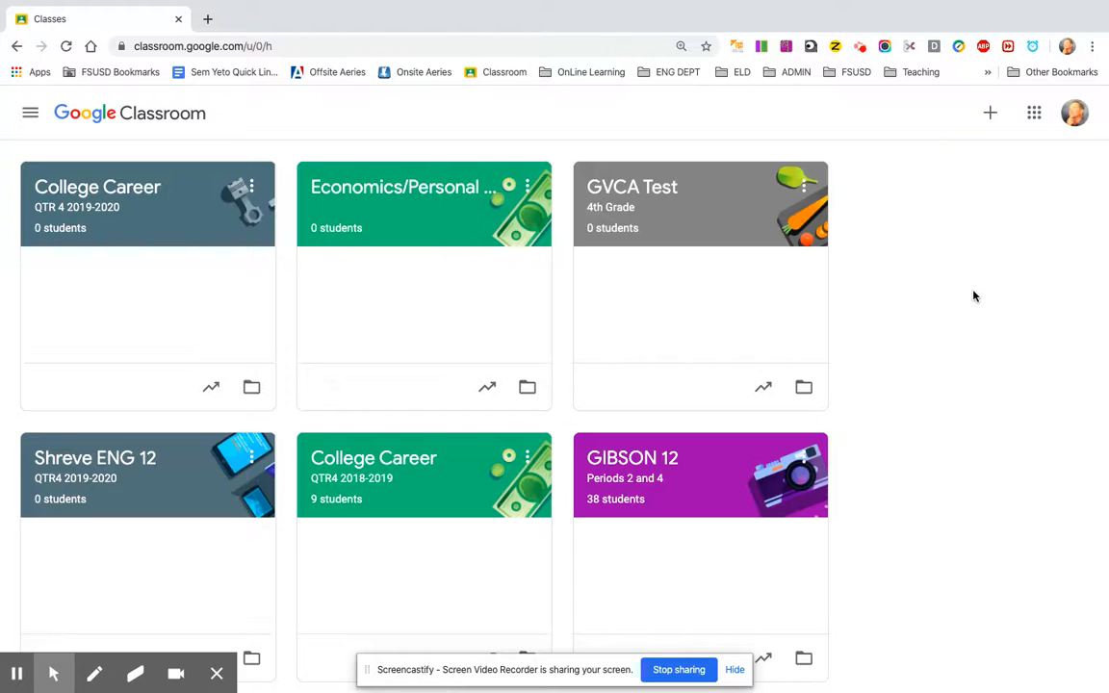
- Open the ENG 12 QTR4 2019-2020 class and look over its classwork topics and stream, ending on the classwork page
click(73, 482)
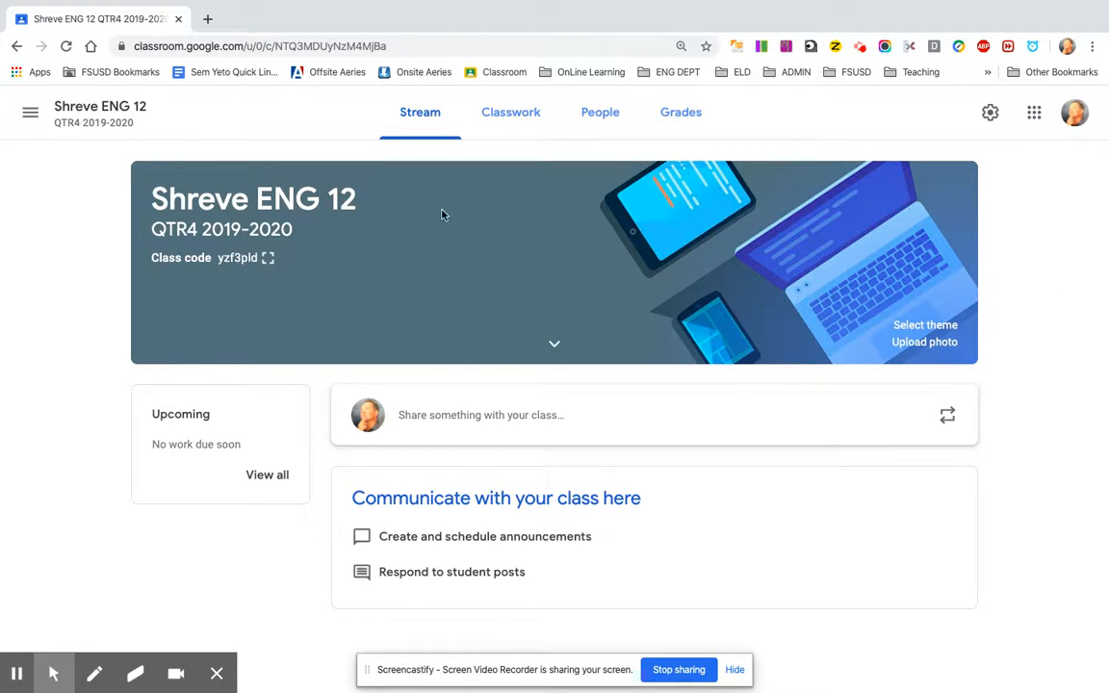
click(512, 117)
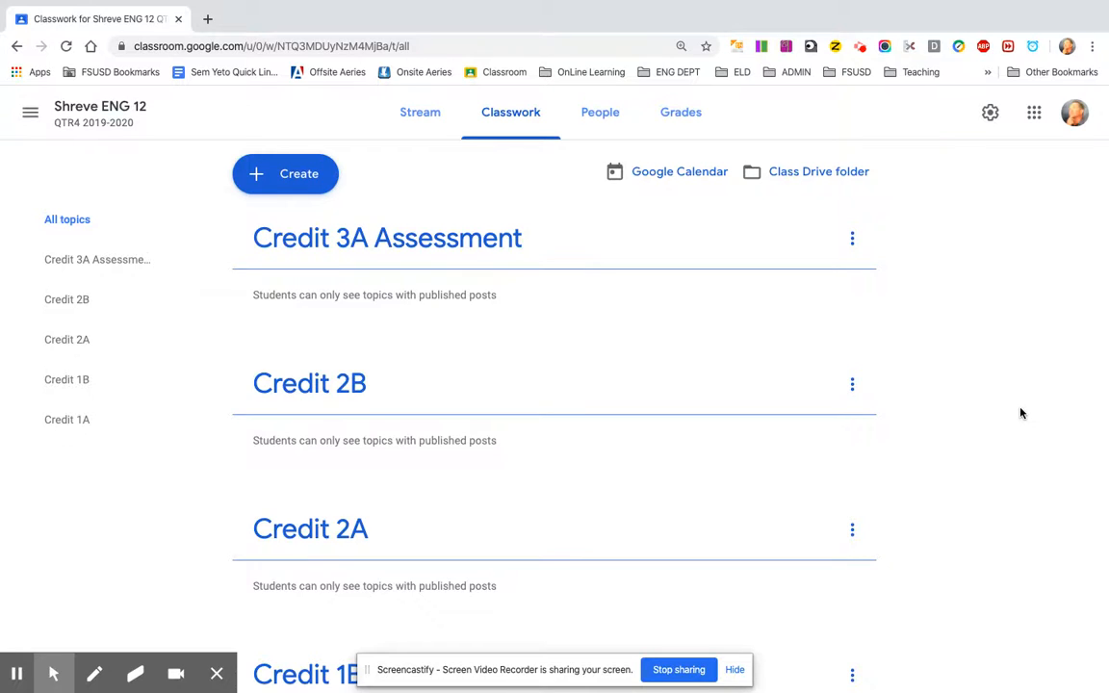
scroll(1022, 413, down, 2)
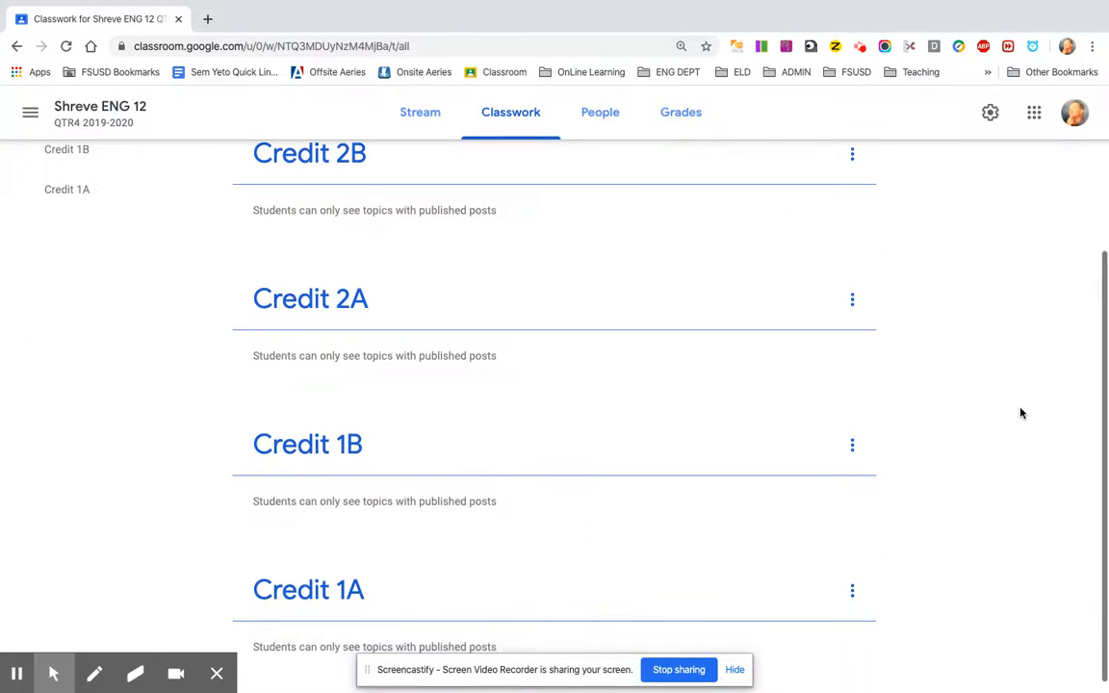
scroll(1022, 413, up, 3)
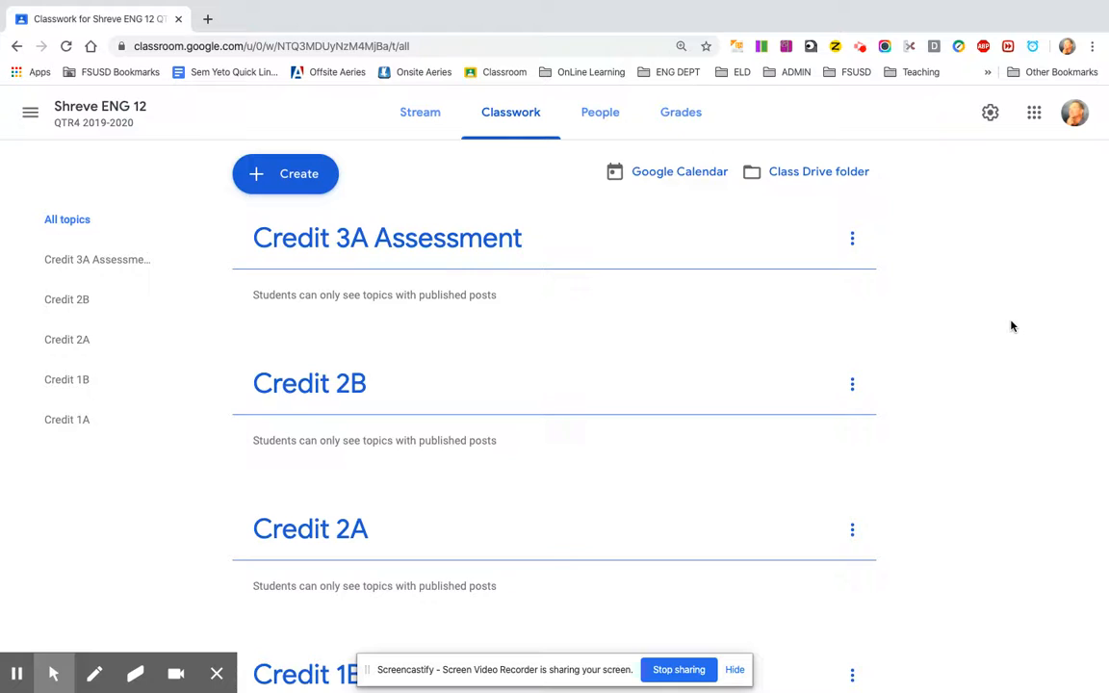
click(425, 120)
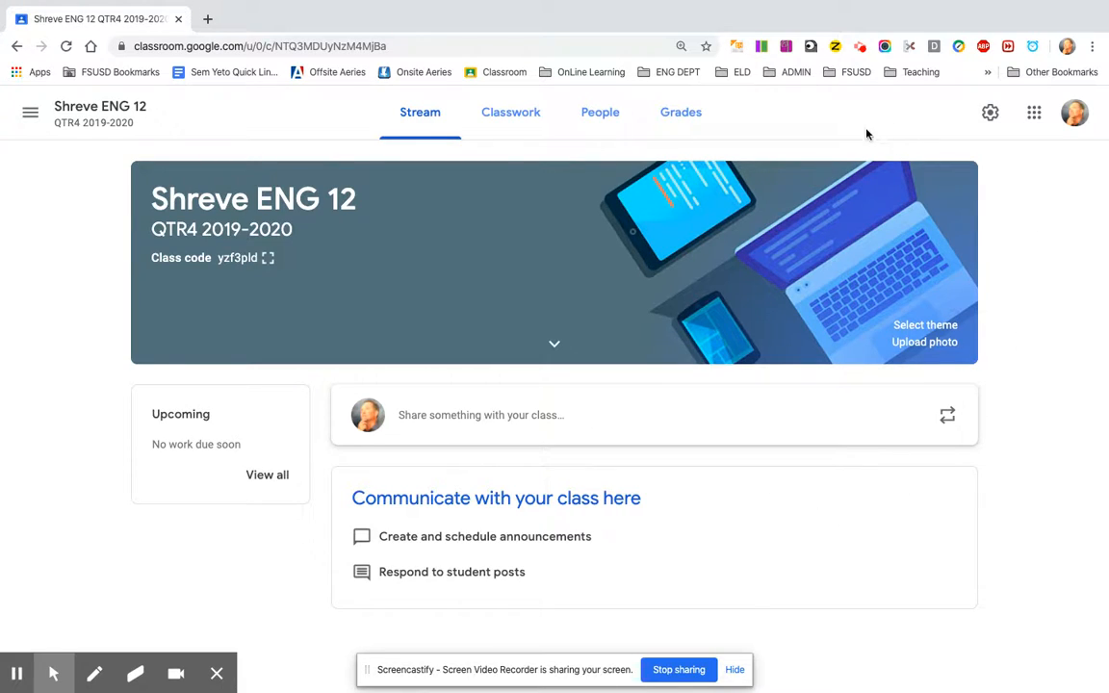
click(521, 125)
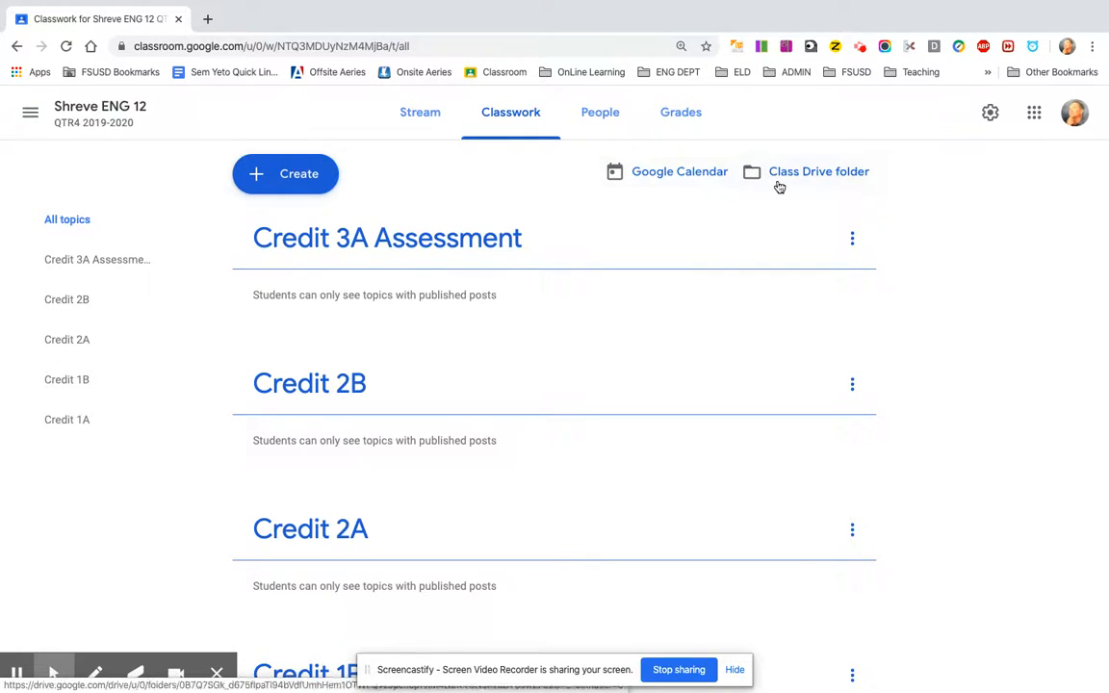
- Open the class's Google Calendar and look through the months from March to May 2020, returning to March
click(654, 175)
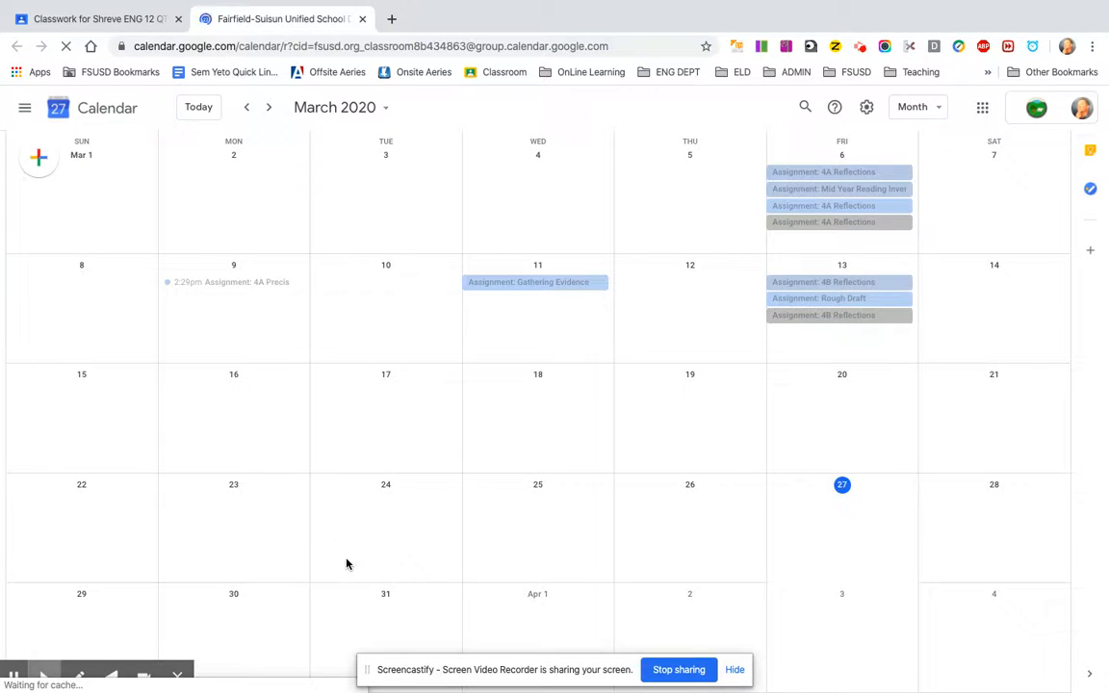
scroll(347, 564, down, 2)
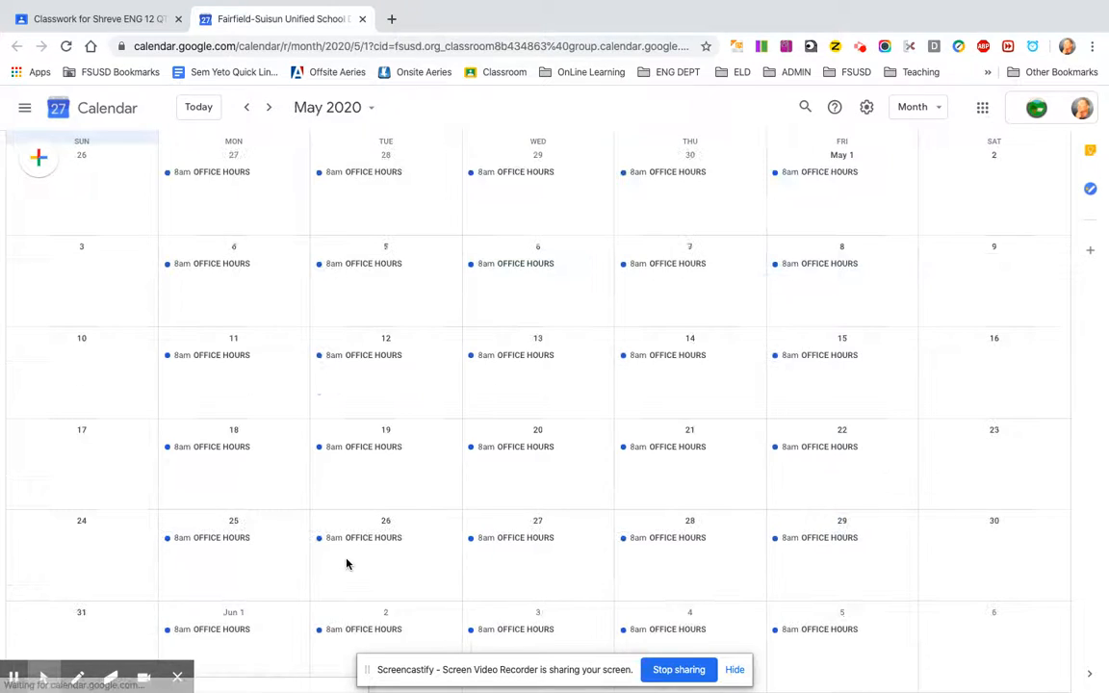
scroll(347, 564, up, 2)
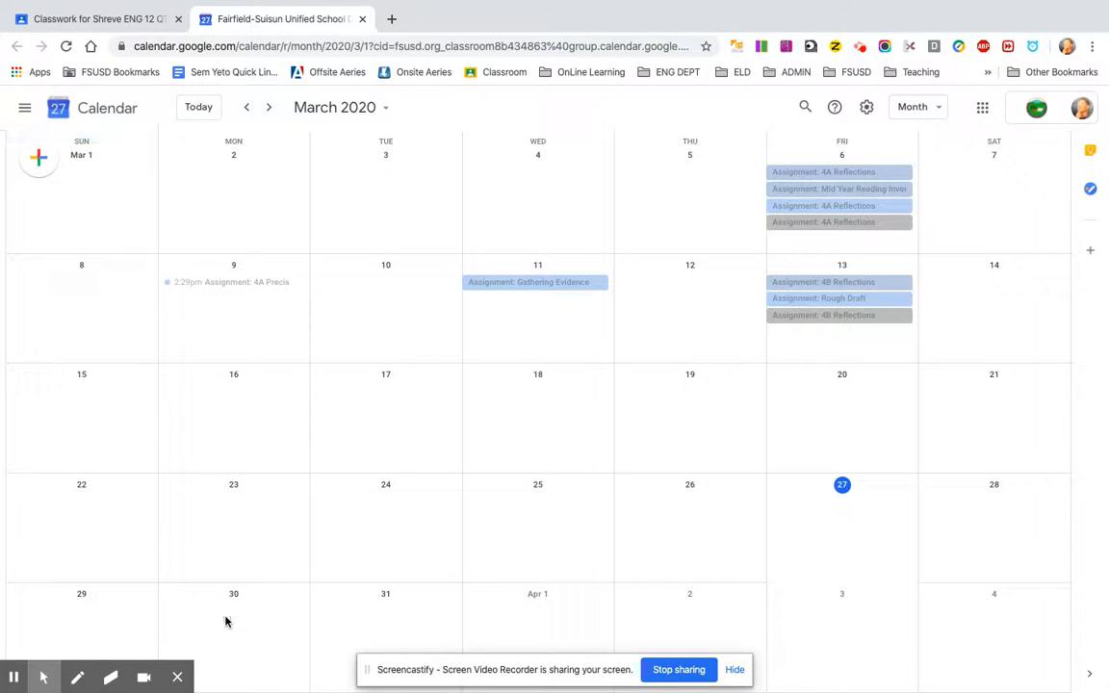
- Create an event titled "Office Hours" on March 30, 2020
click(225, 621)
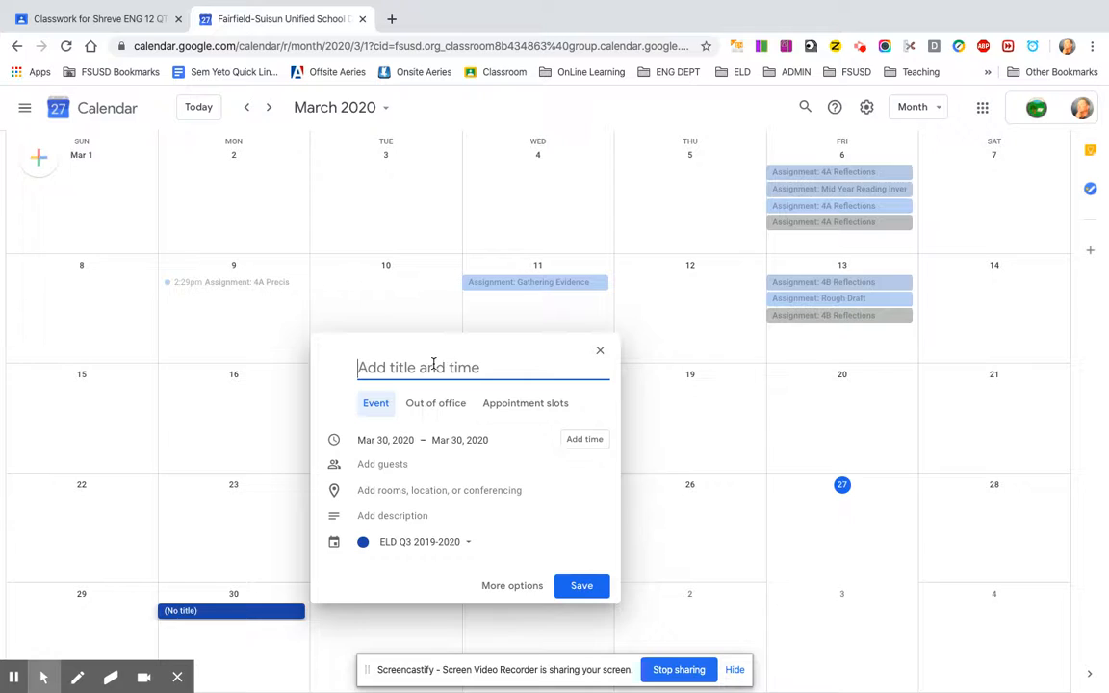
text(Offi)
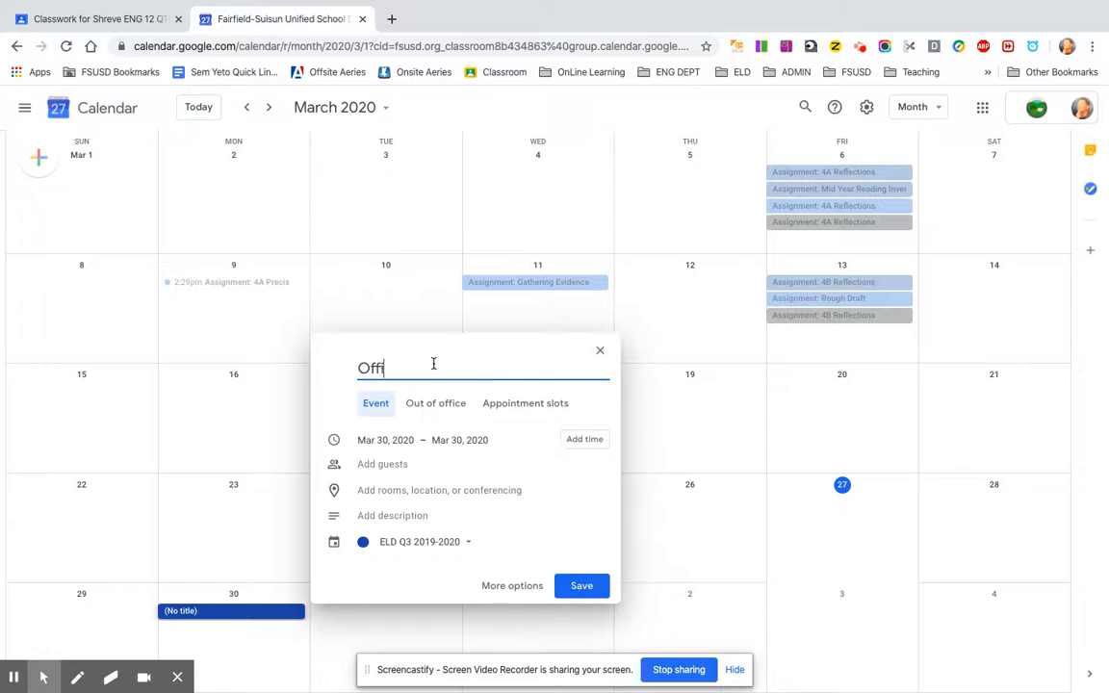
text(ce Hours)
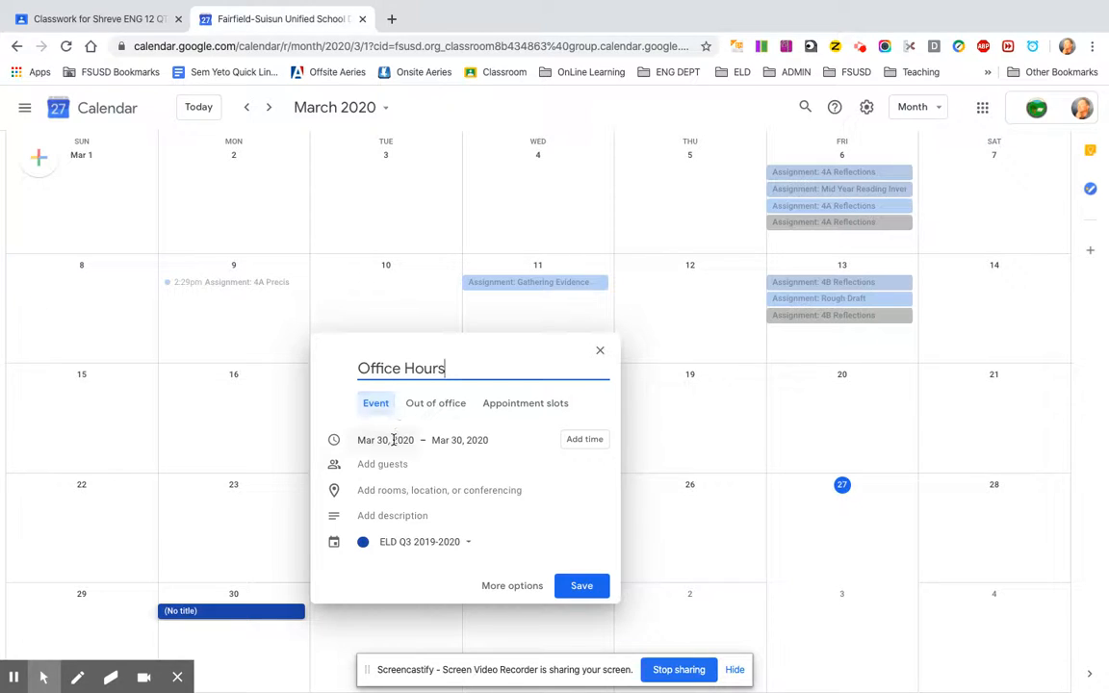
- Give the Office Hours event a time slot from 8:00am to 9:00am
click(572, 443)
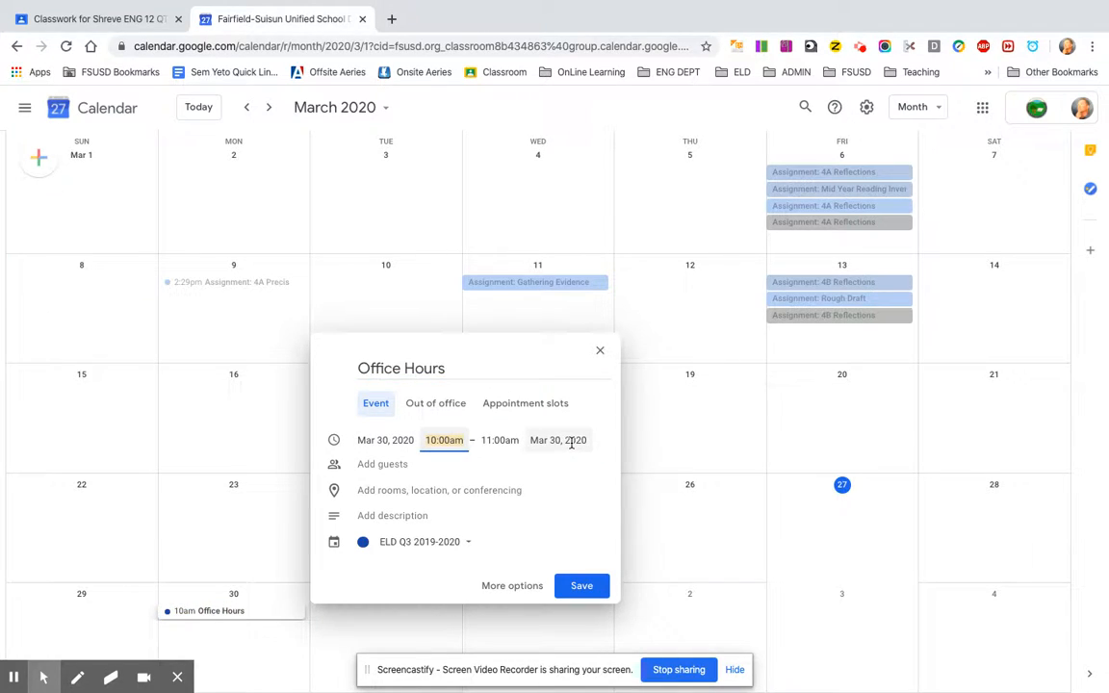
text(8)
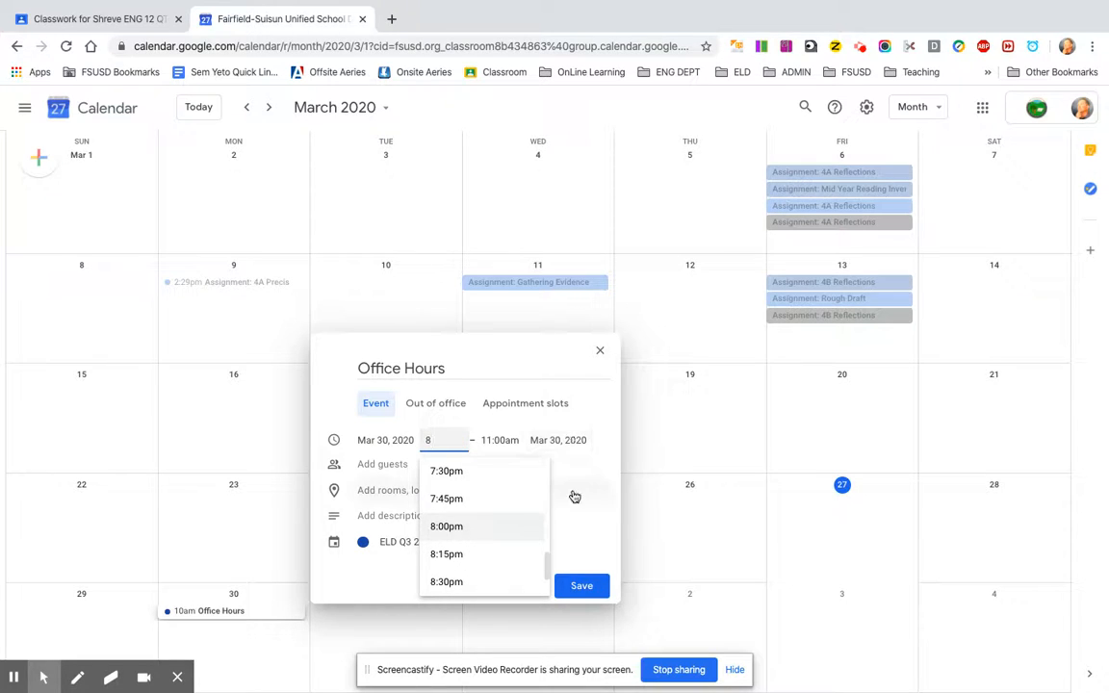
text(a)
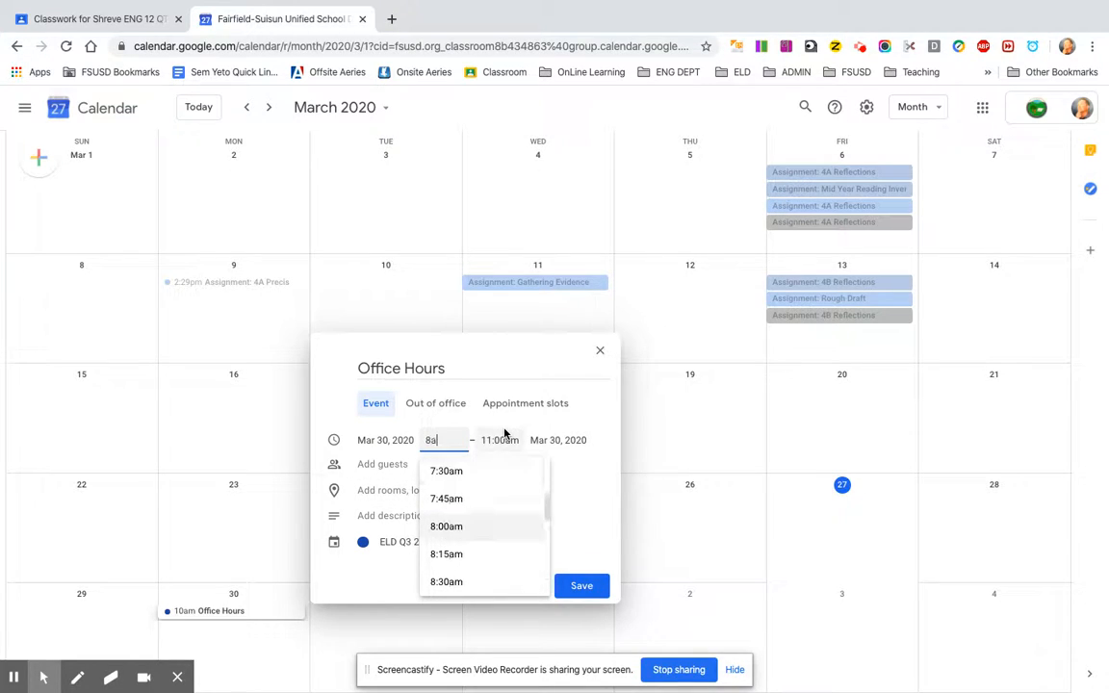
text(m)
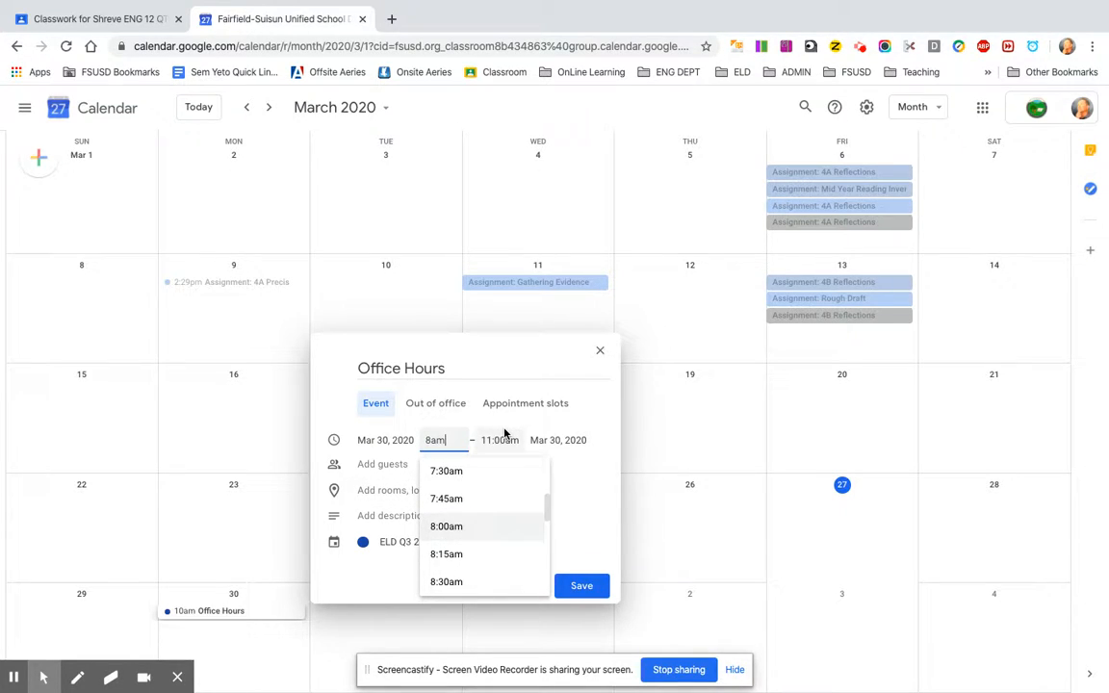
click(490, 528)
click(499, 440)
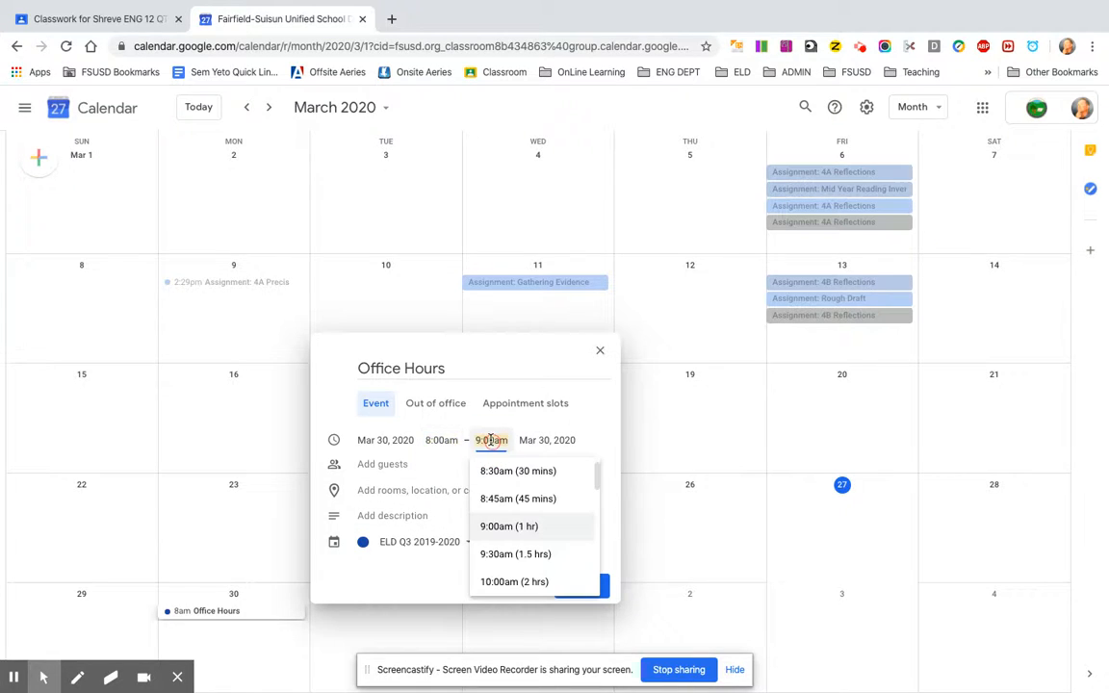
click(549, 426)
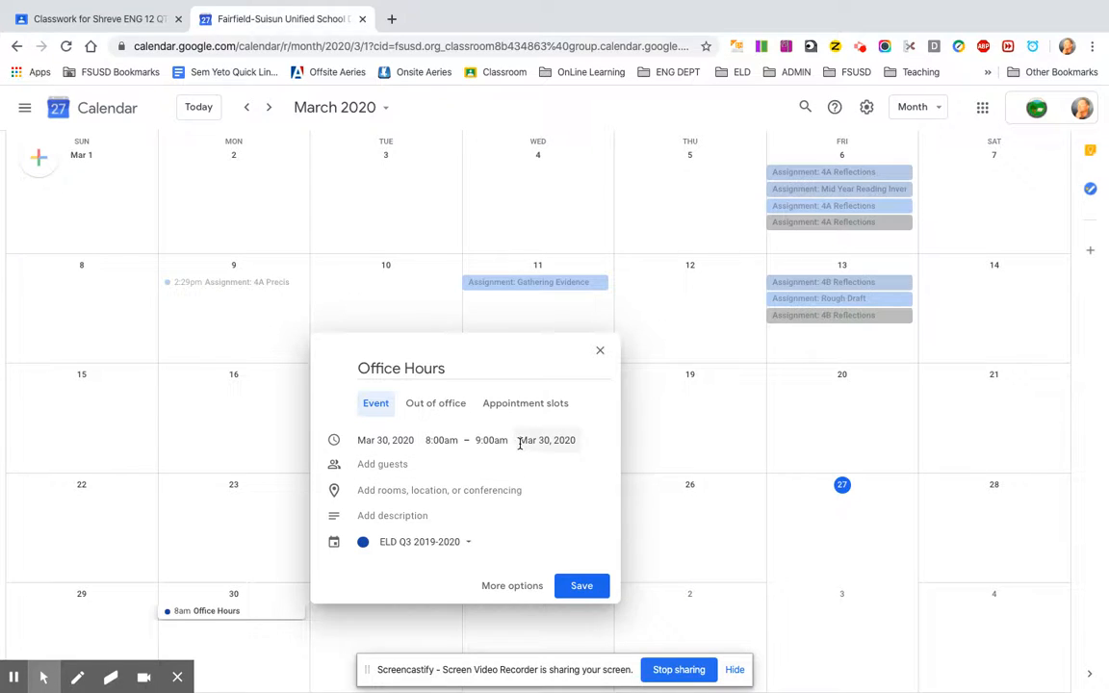
- In the full event editor, repeat the event every weekday (Monday to Friday) and add Hangouts Meet conferencing
click(513, 587)
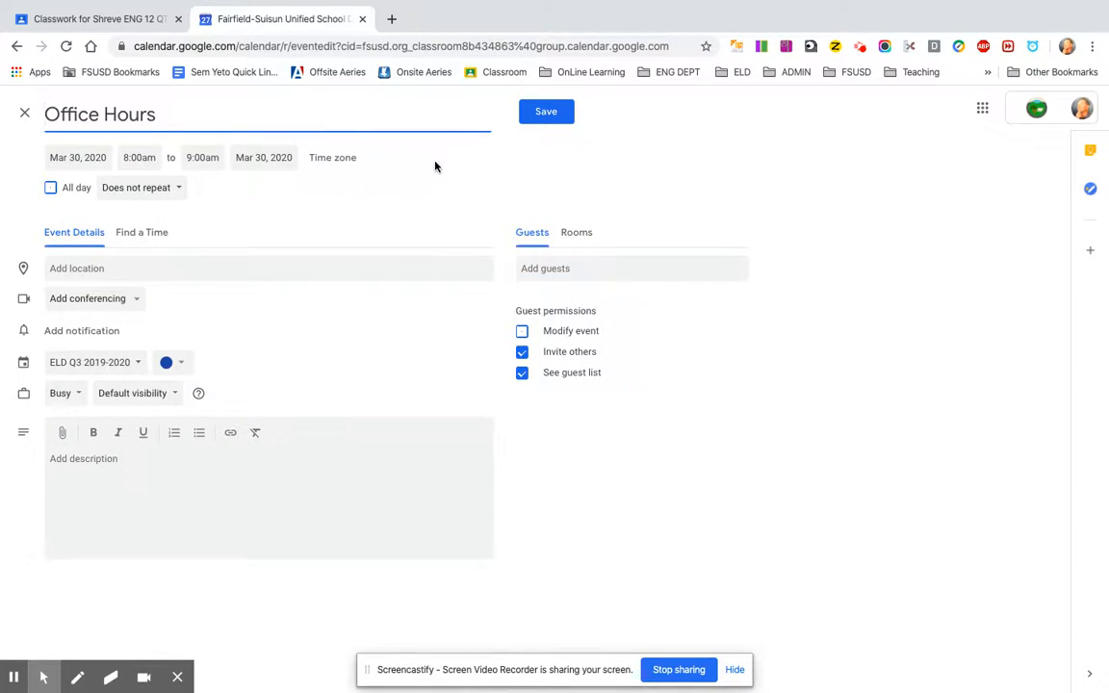
click(173, 191)
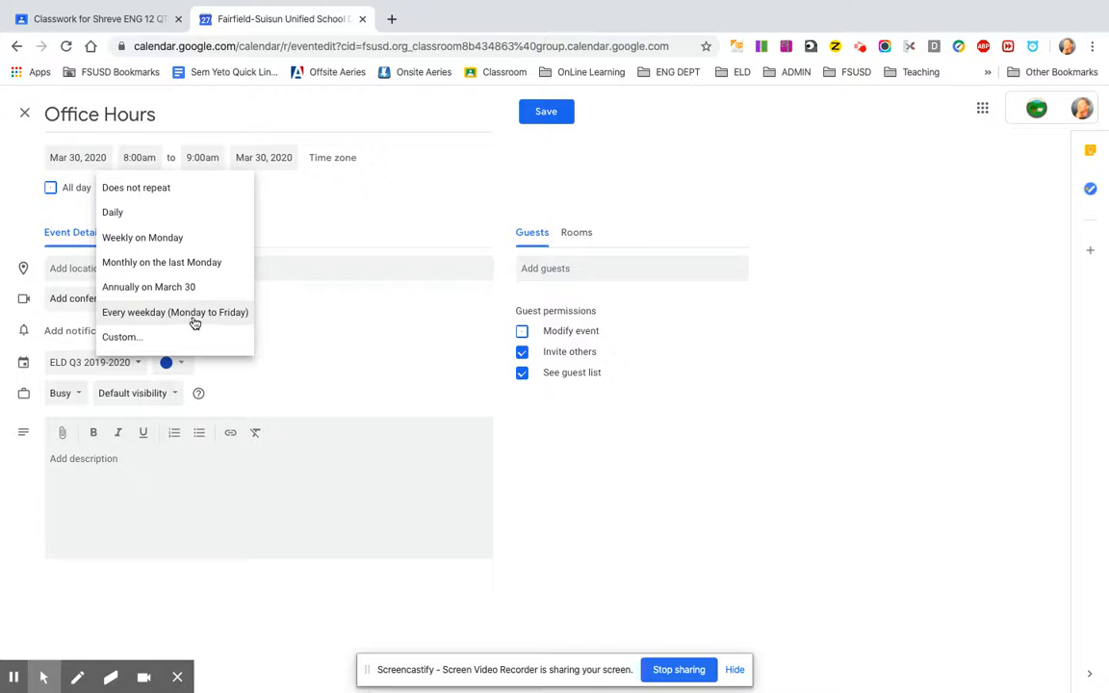
click(192, 320)
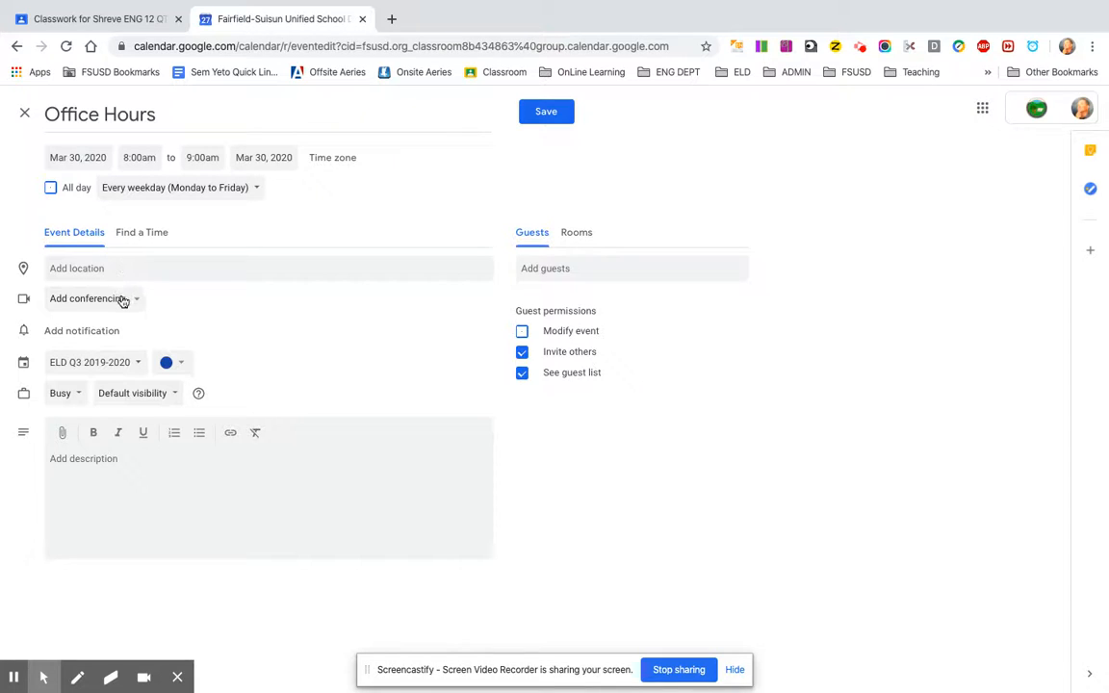
click(123, 302)
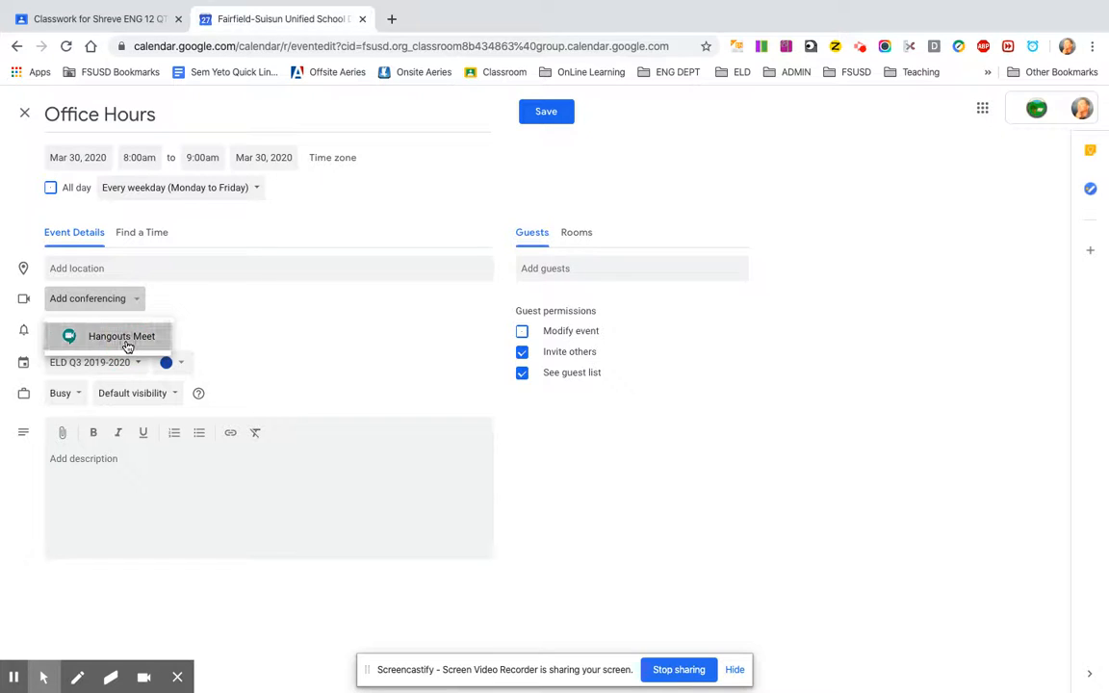
click(126, 345)
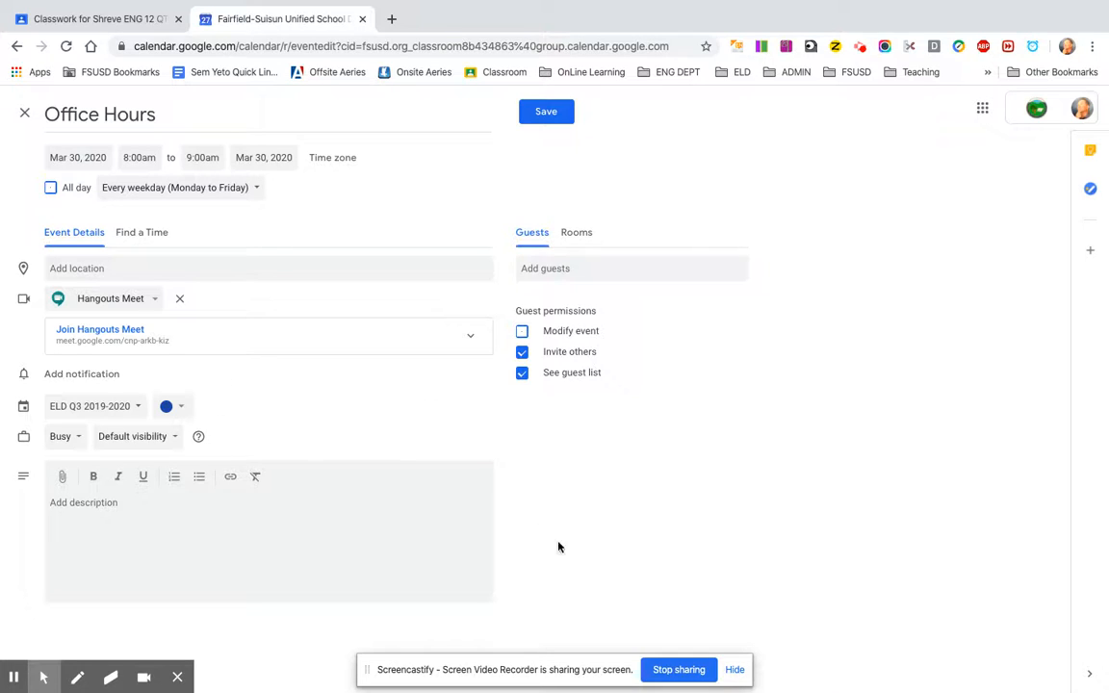
- Assign the event to the ENG 12 QTR4 2019-2020 calendar and disable the guest permissions Invite others and See guest list
click(89, 408)
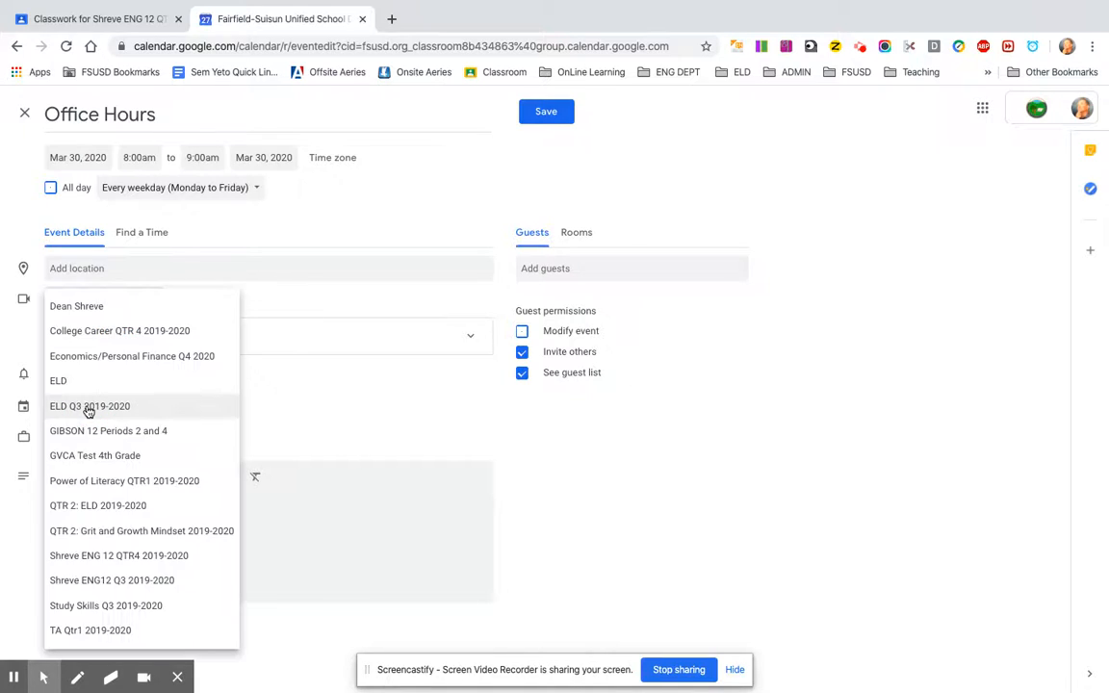
click(108, 557)
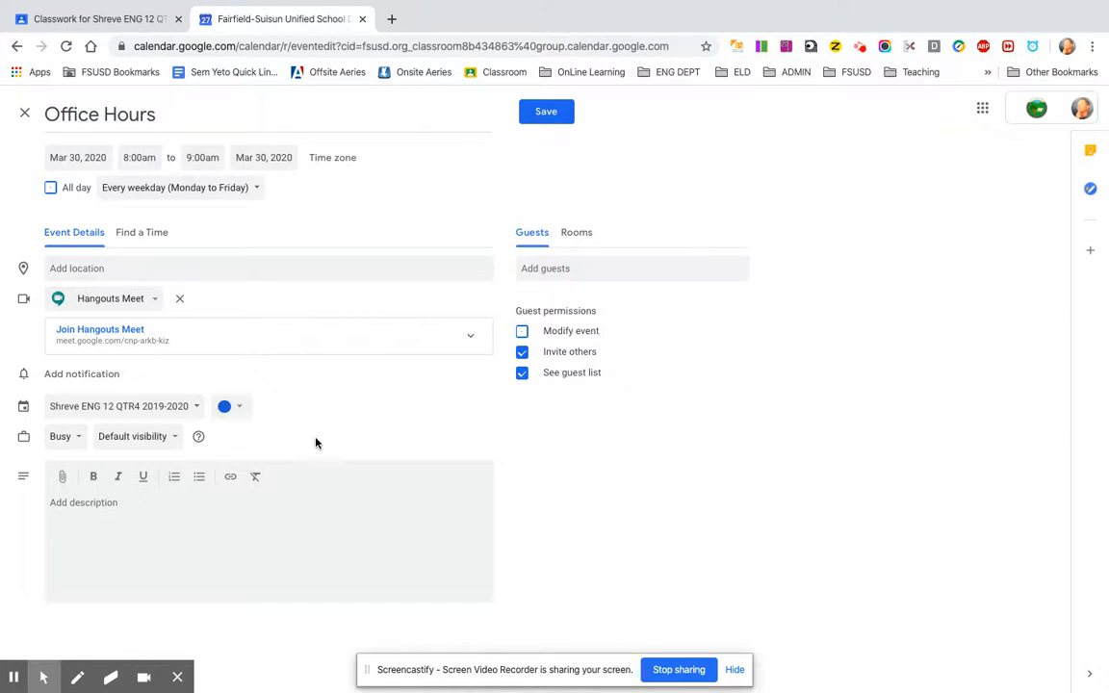
click(234, 511)
click(523, 353)
click(522, 372)
- Set the event's end date to April 3, 2020 and save the event
click(273, 157)
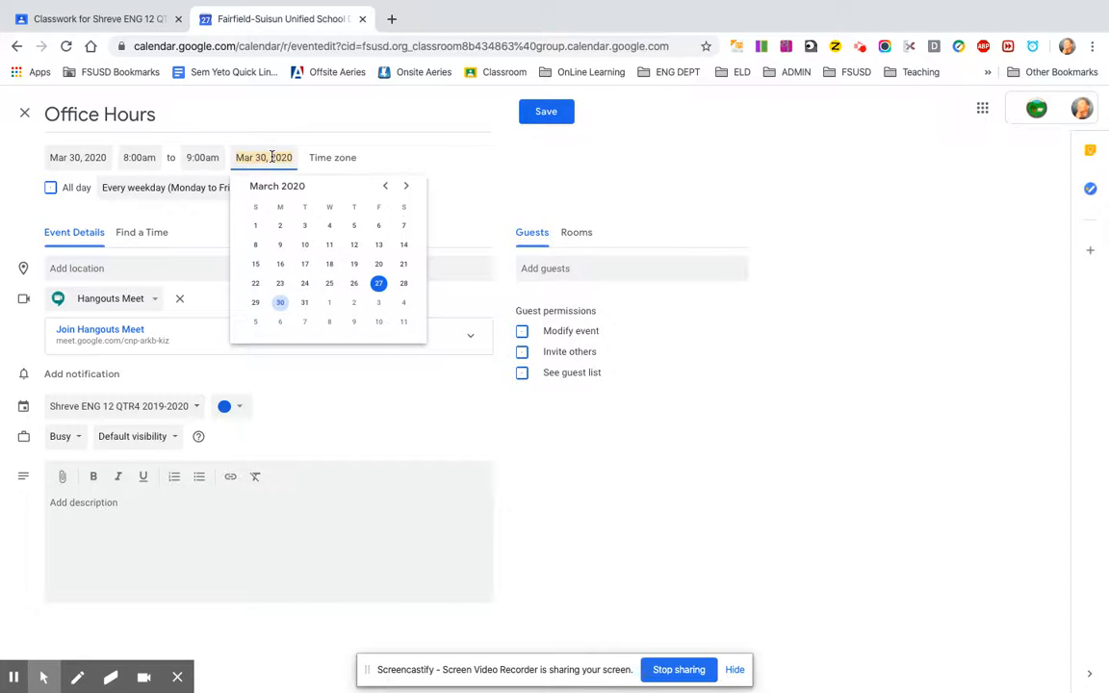
click(378, 302)
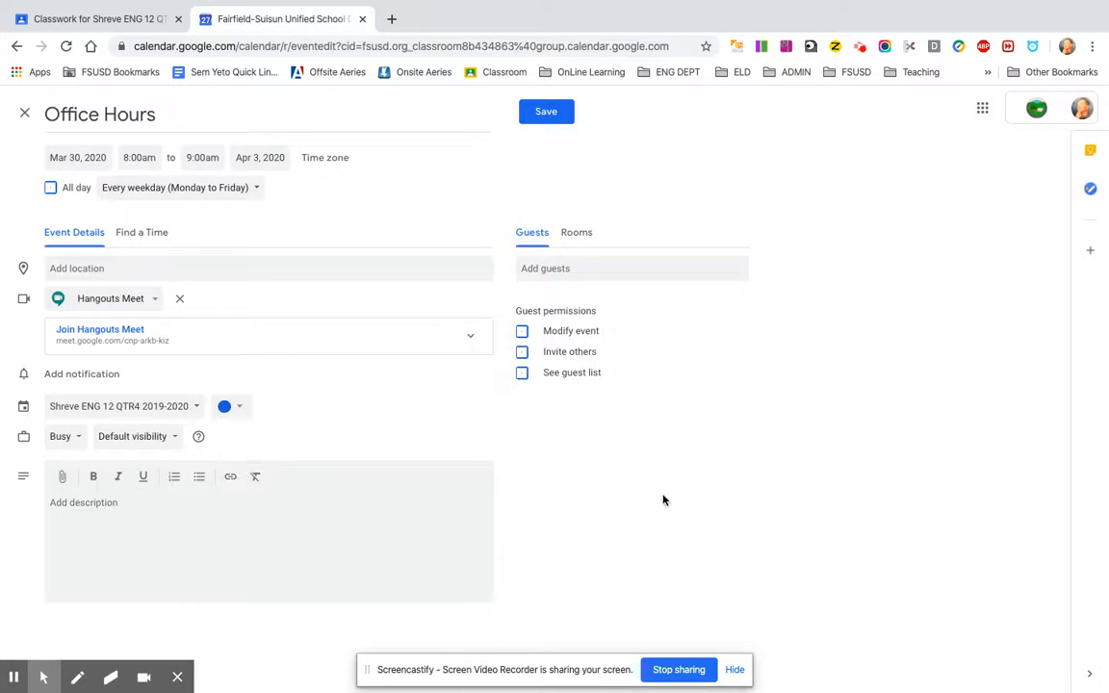
click(550, 113)
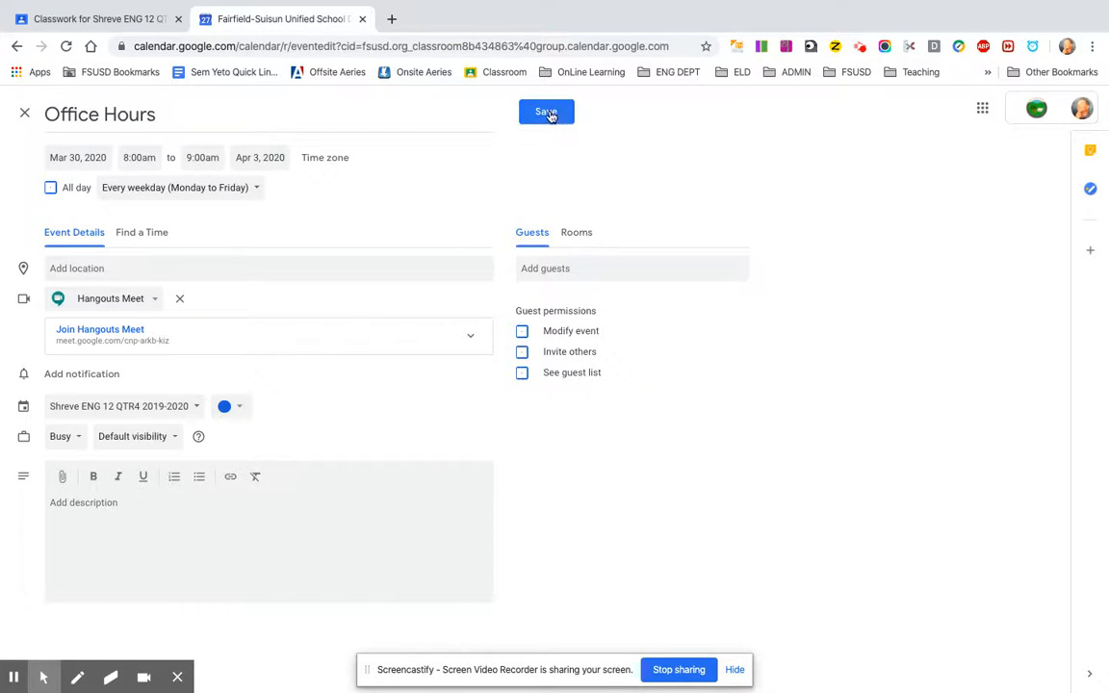
click(547, 112)
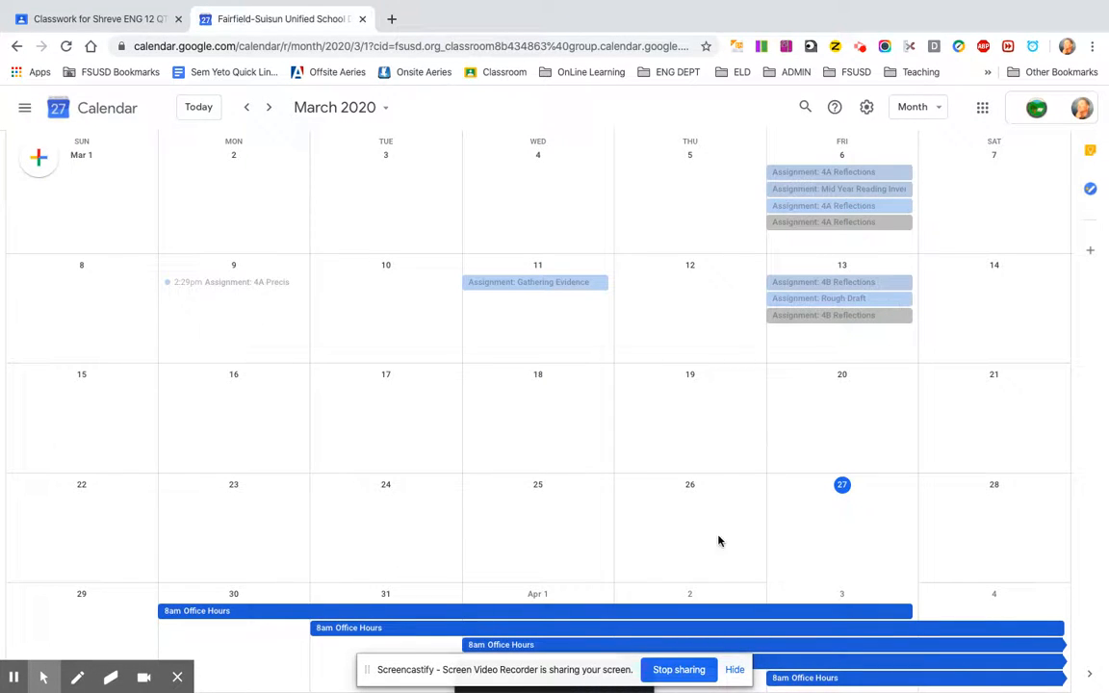
- Set the recurring Office Hours event's end date to March 30, 2020 and save the change for all events
click(643, 616)
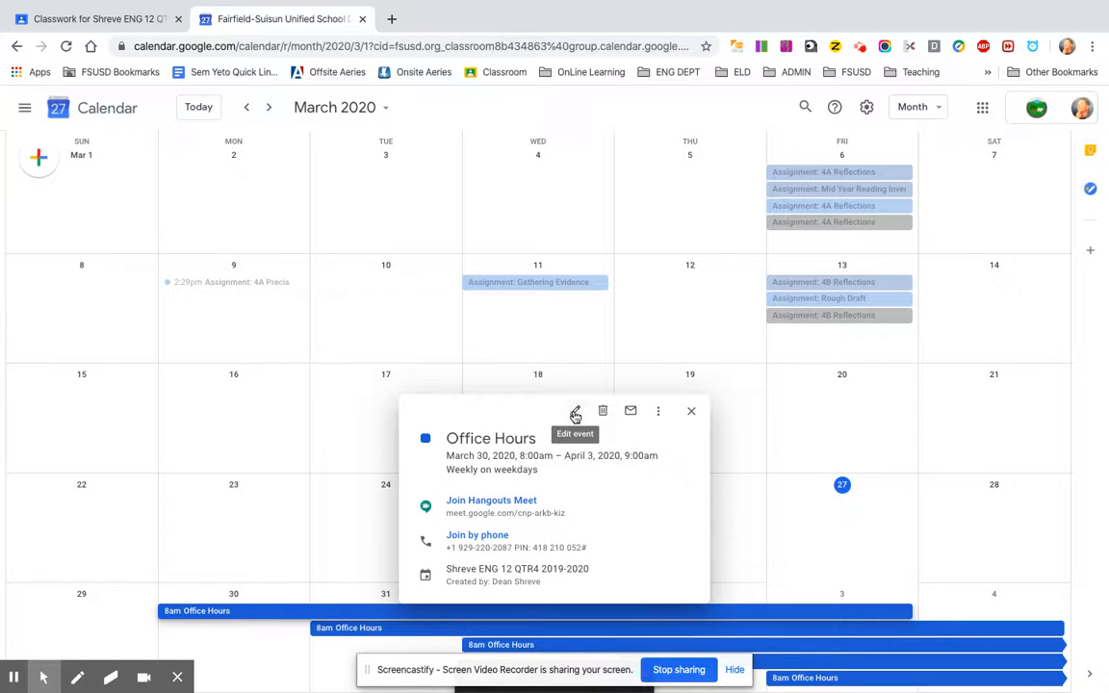
click(315, 610)
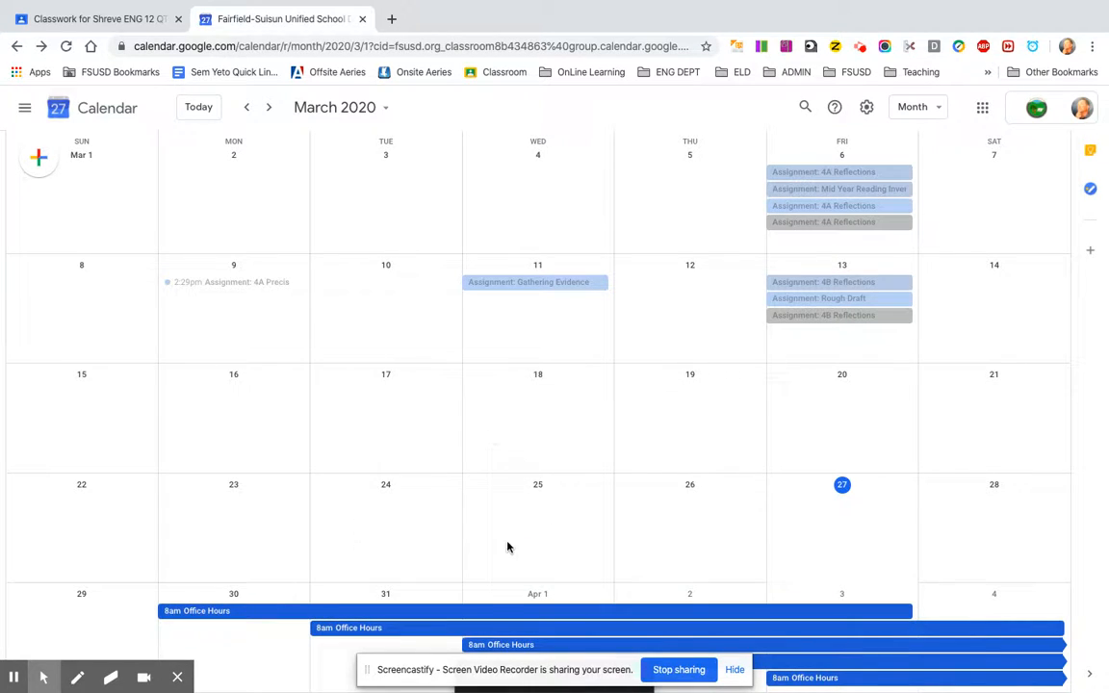
click(489, 610)
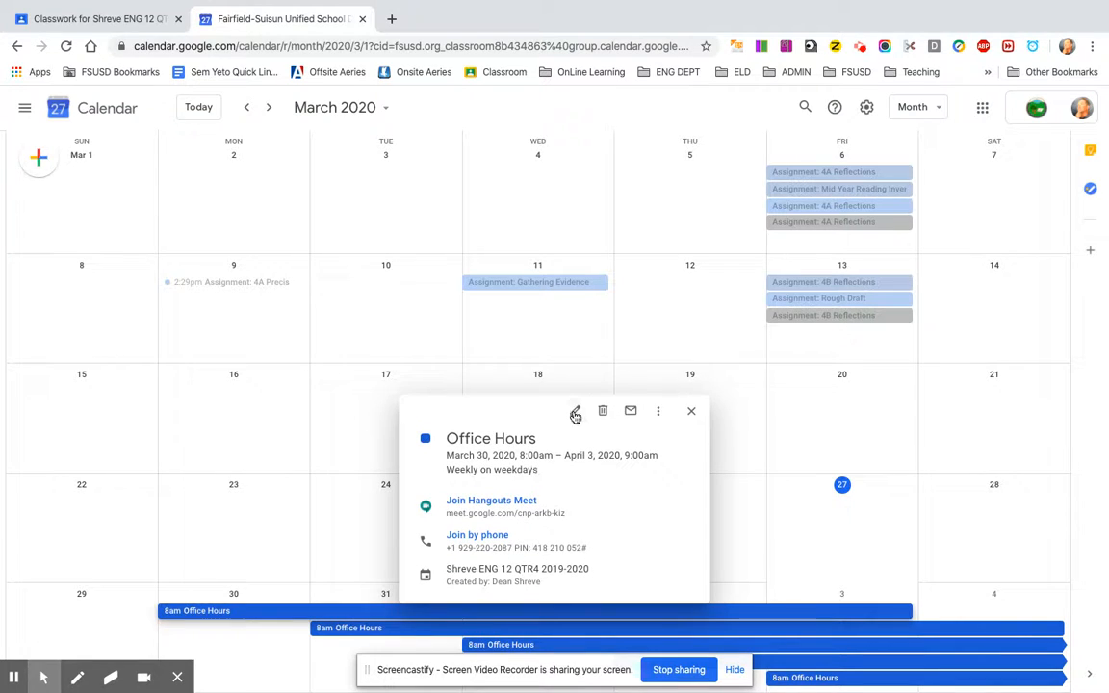
click(575, 413)
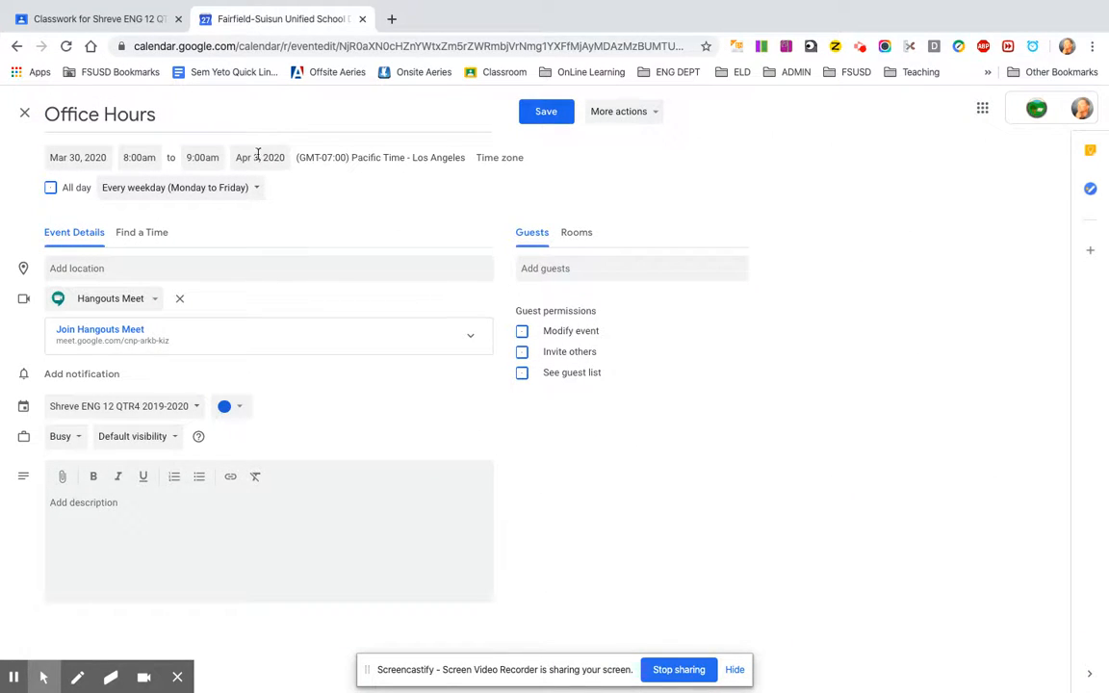
click(258, 157)
click(280, 226)
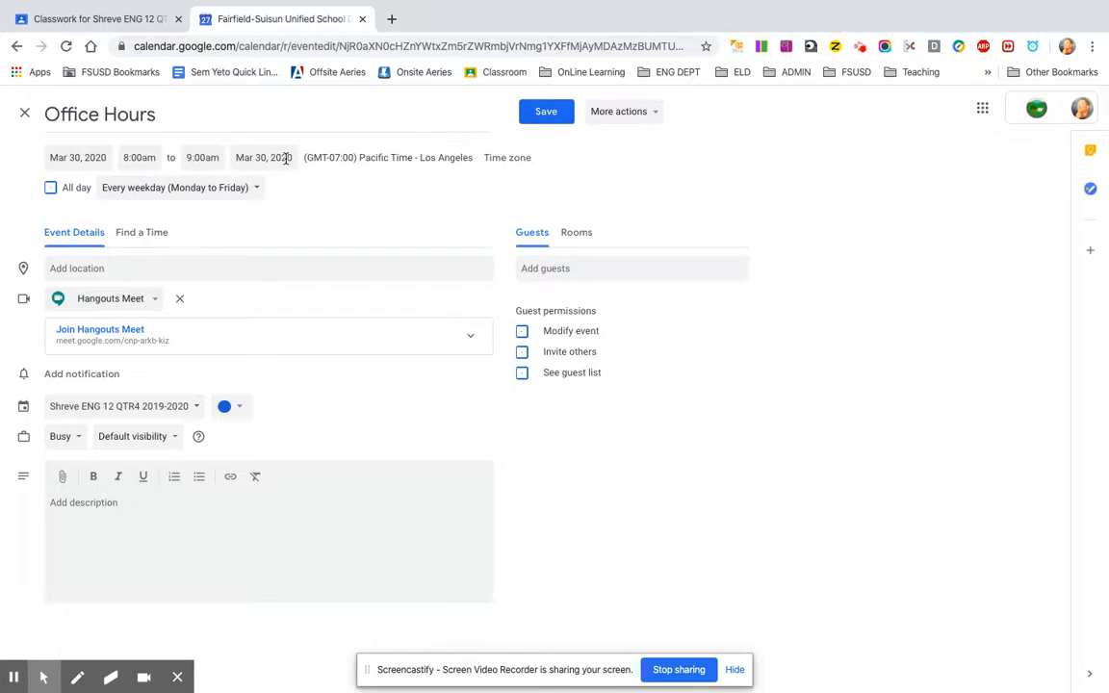
click(547, 113)
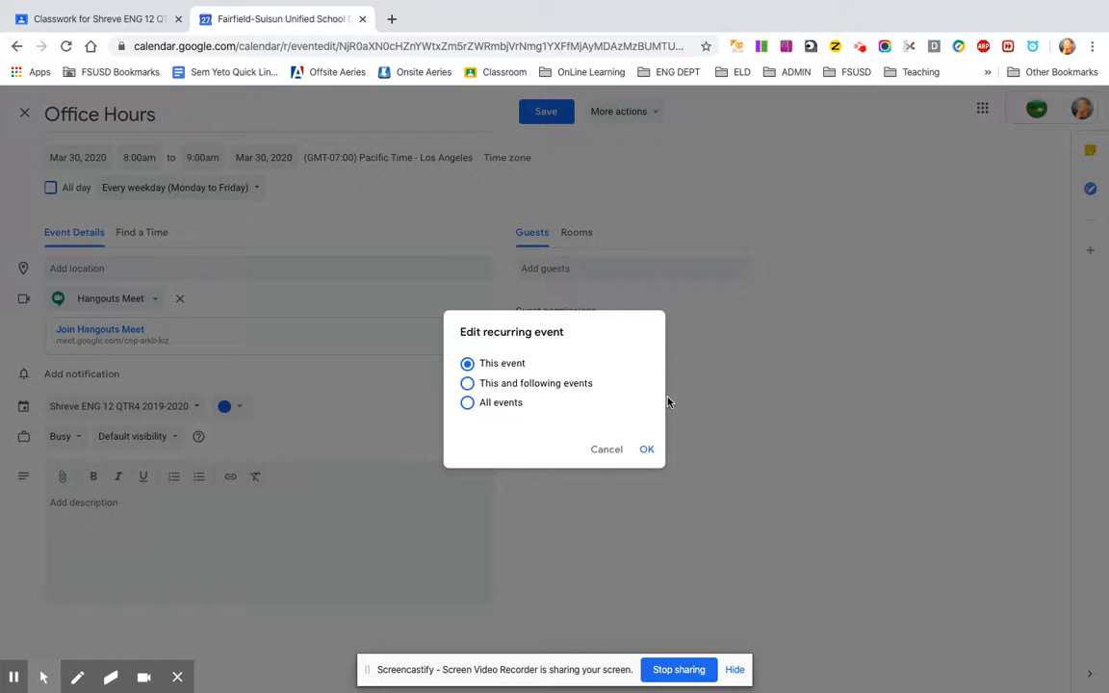
click(503, 402)
click(647, 450)
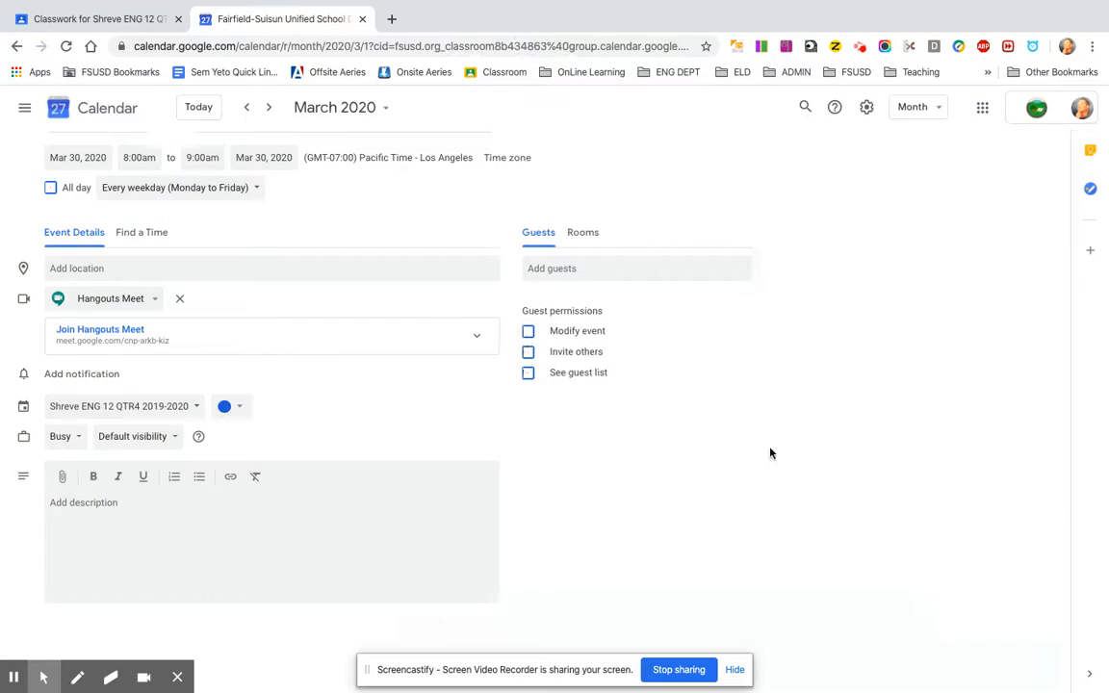
- Copy the Hangouts Meet link from the March 30 Office Hours event
scroll(611, 446, down, 1)
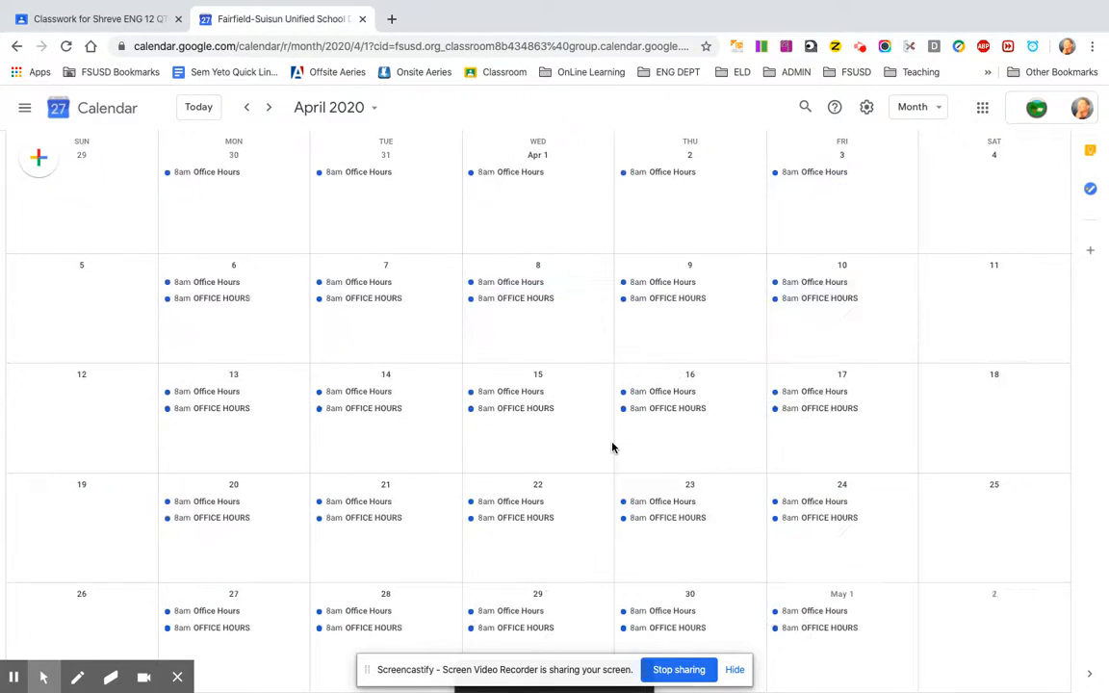
scroll(611, 446, up, 2)
scroll(611, 446, down, 2)
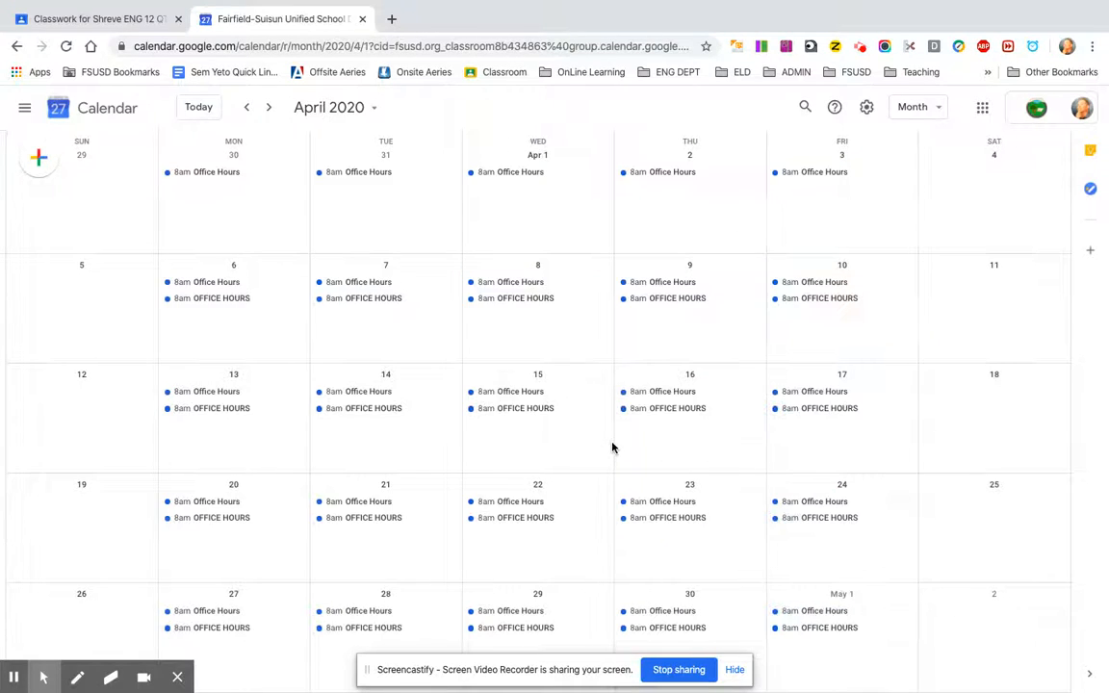
scroll(612, 446, up, 2)
scroll(612, 447, down, 2)
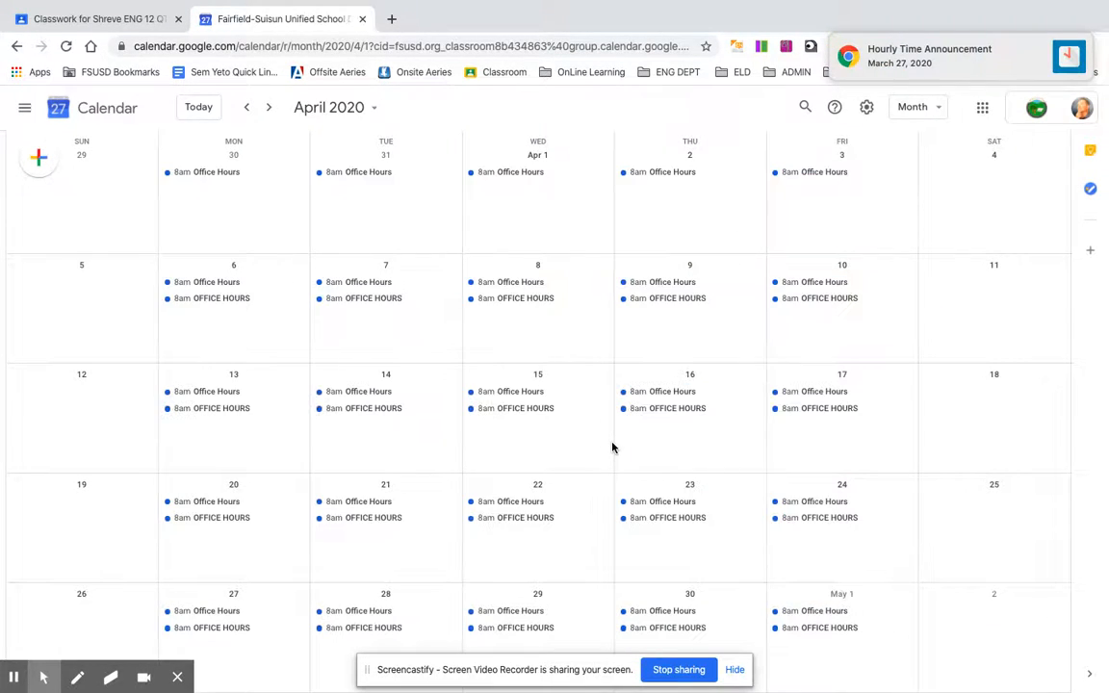
scroll(612, 447, up, 1)
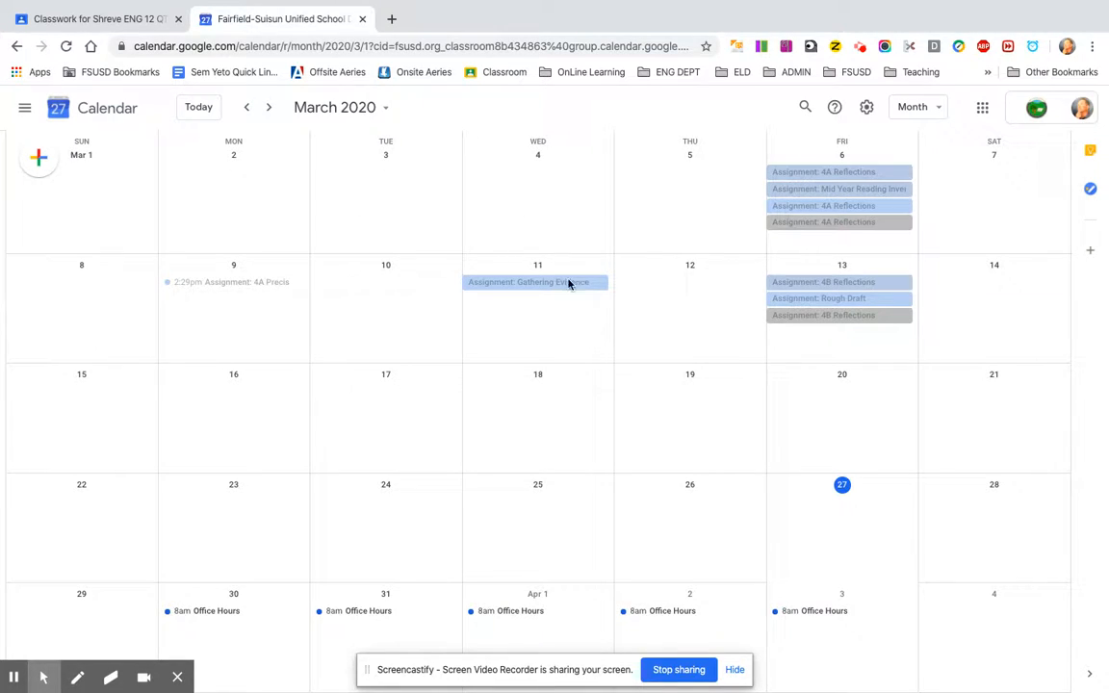
click(192, 617)
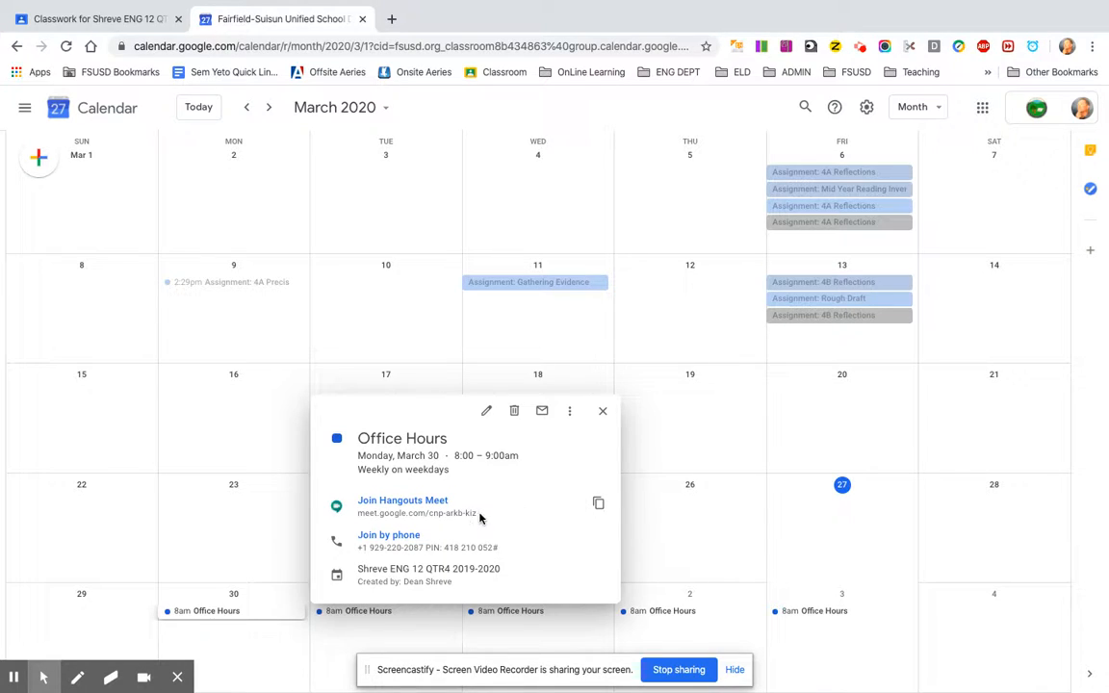
click(598, 503)
- Switch to Google Classroom and create a new classwork material titled Office Hours
click(101, 19)
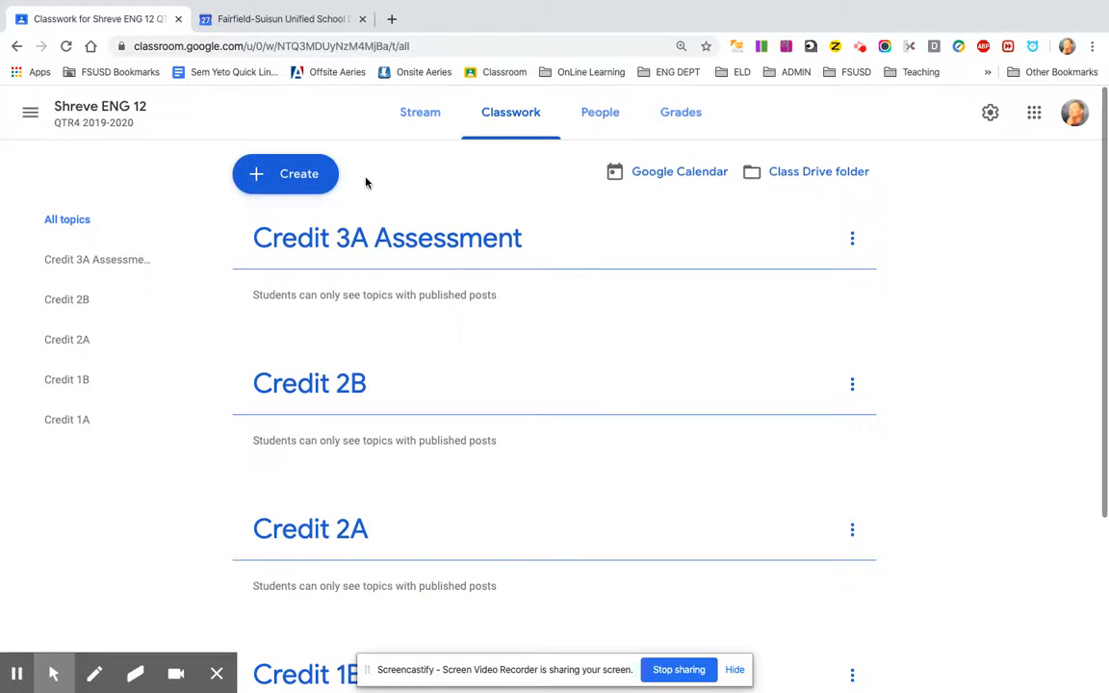
click(310, 186)
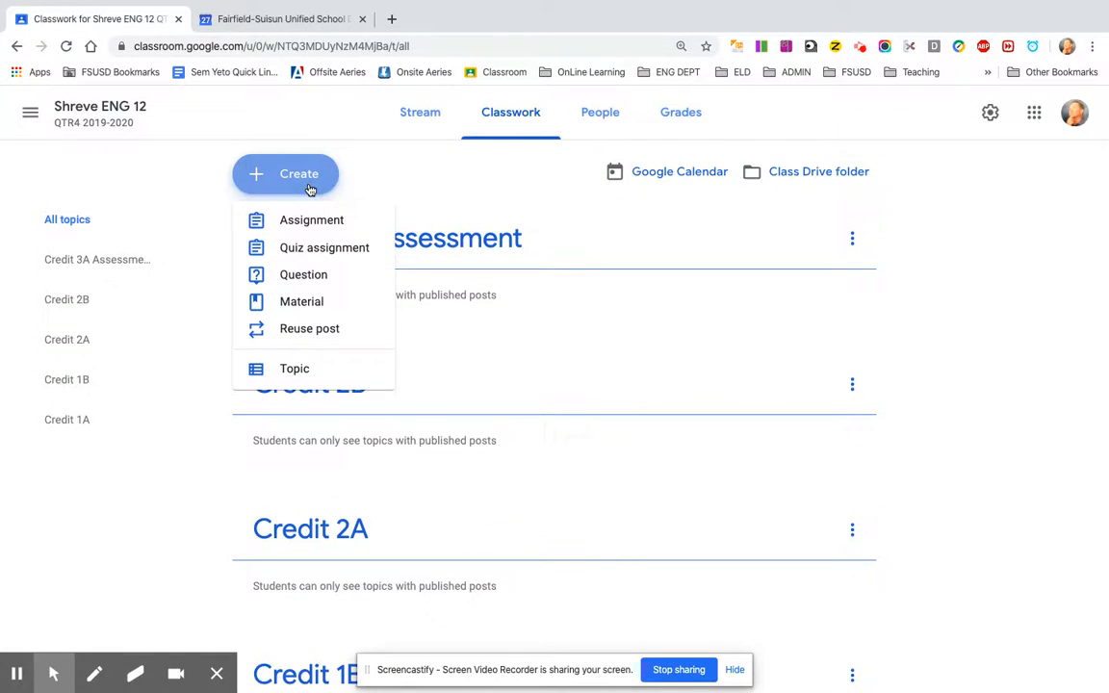
click(299, 303)
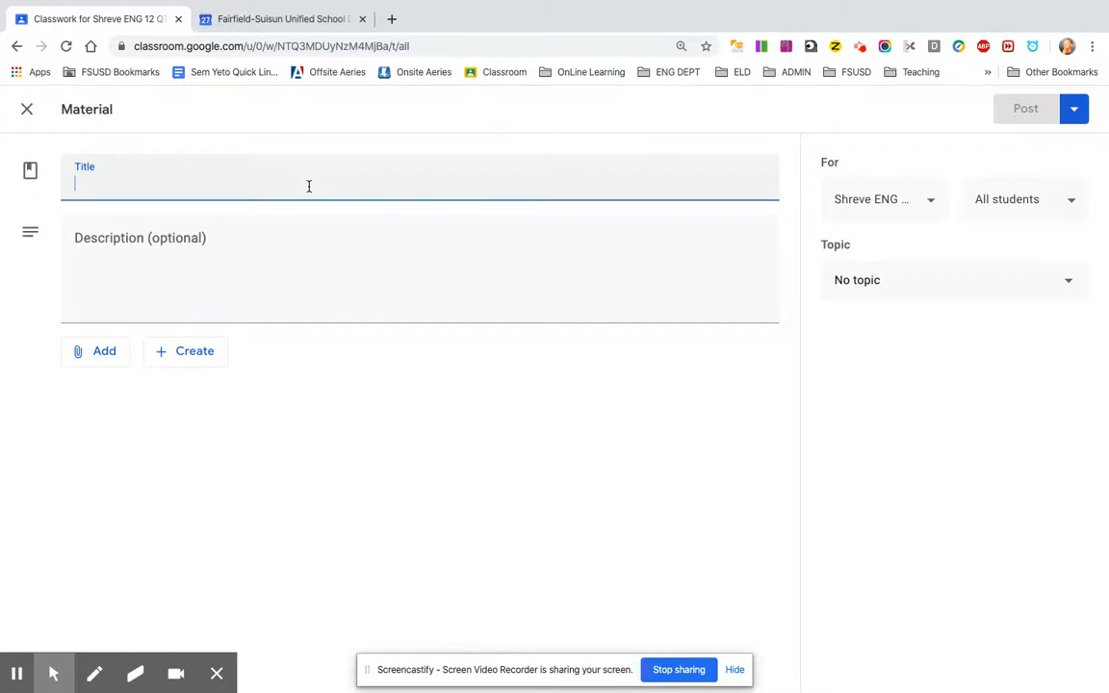
text(Offic)
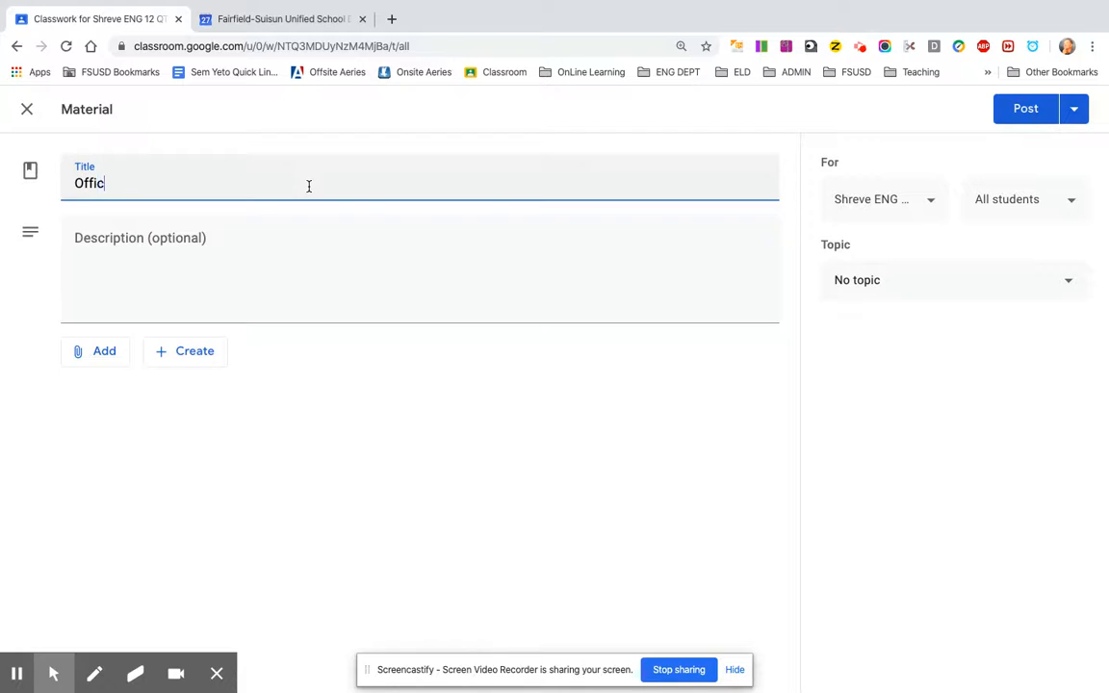
text(e Hours)
click(259, 256)
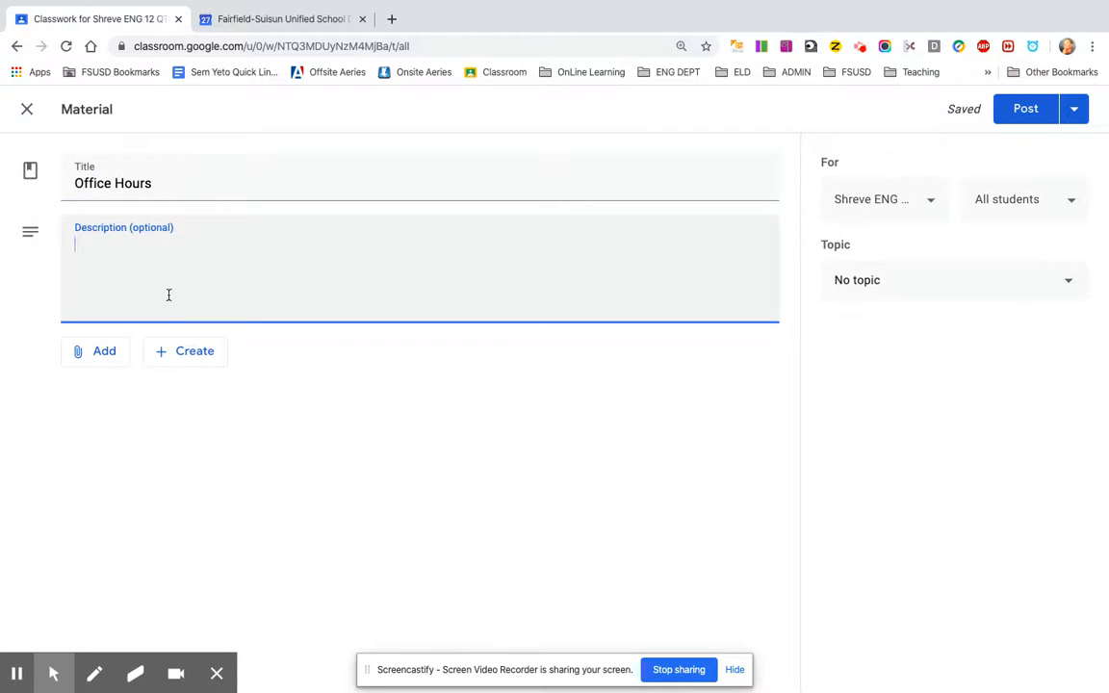
- Attach the copied Hangouts Meet address to the Office Hours material as a link
click(106, 353)
click(109, 424)
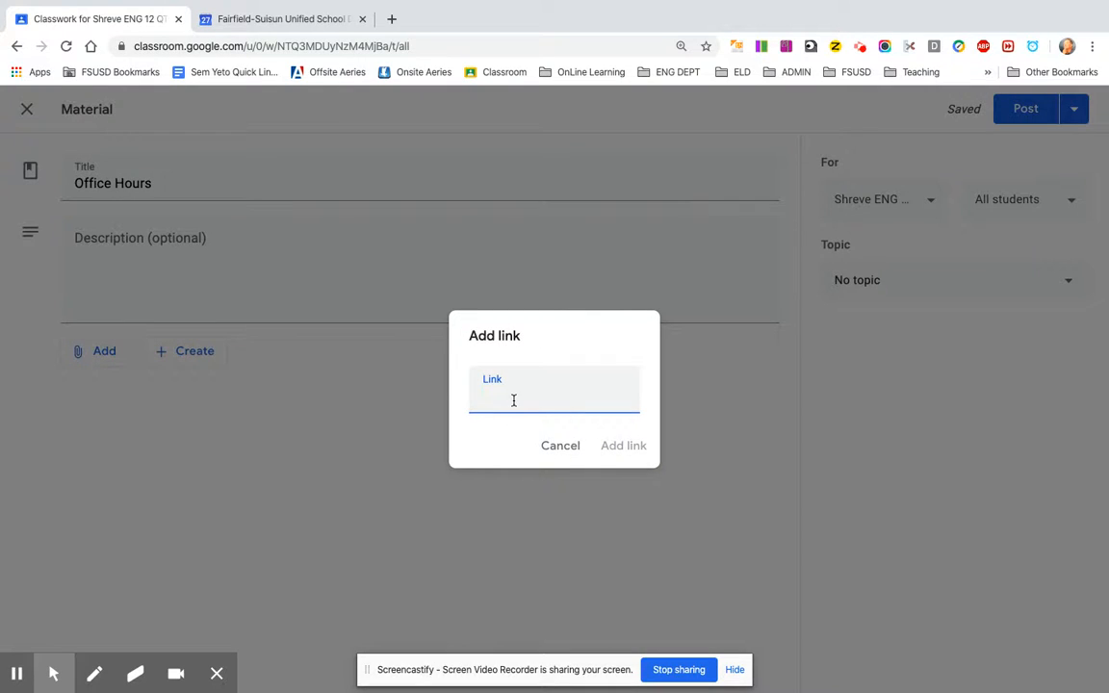
right_click(515, 404)
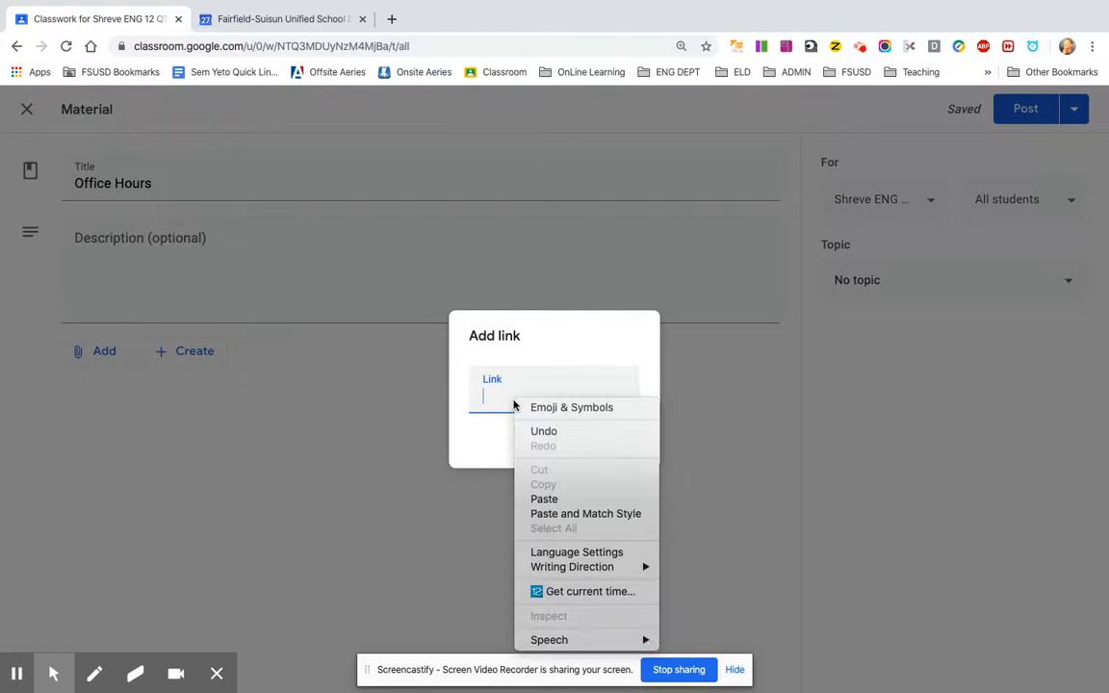
click(554, 500)
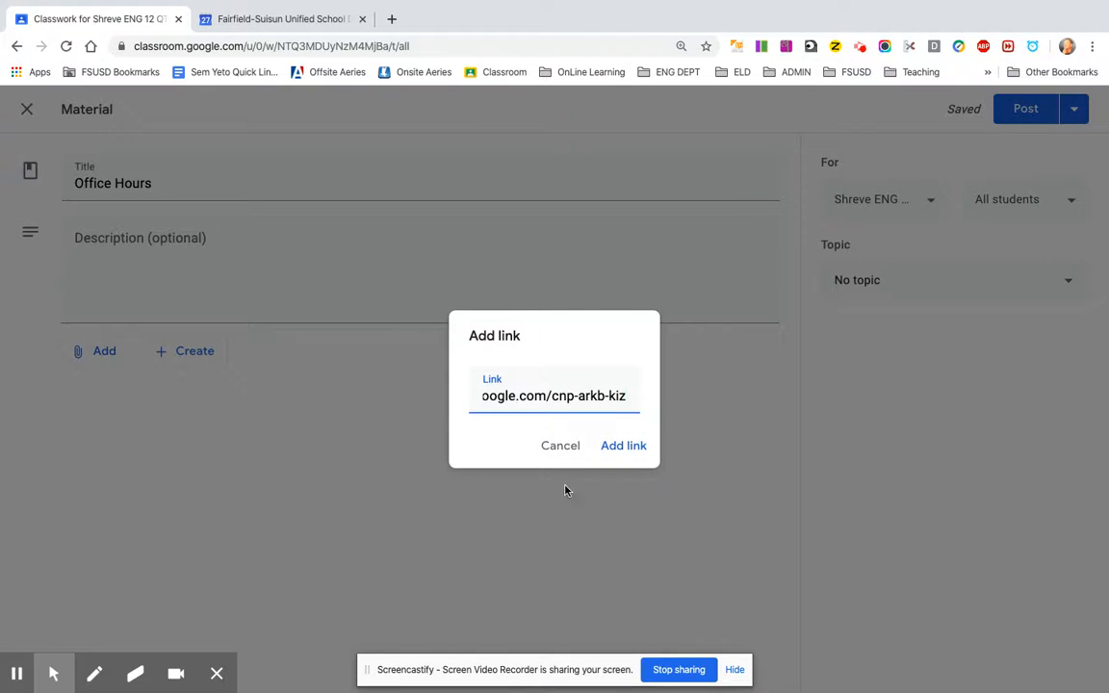
click(616, 453)
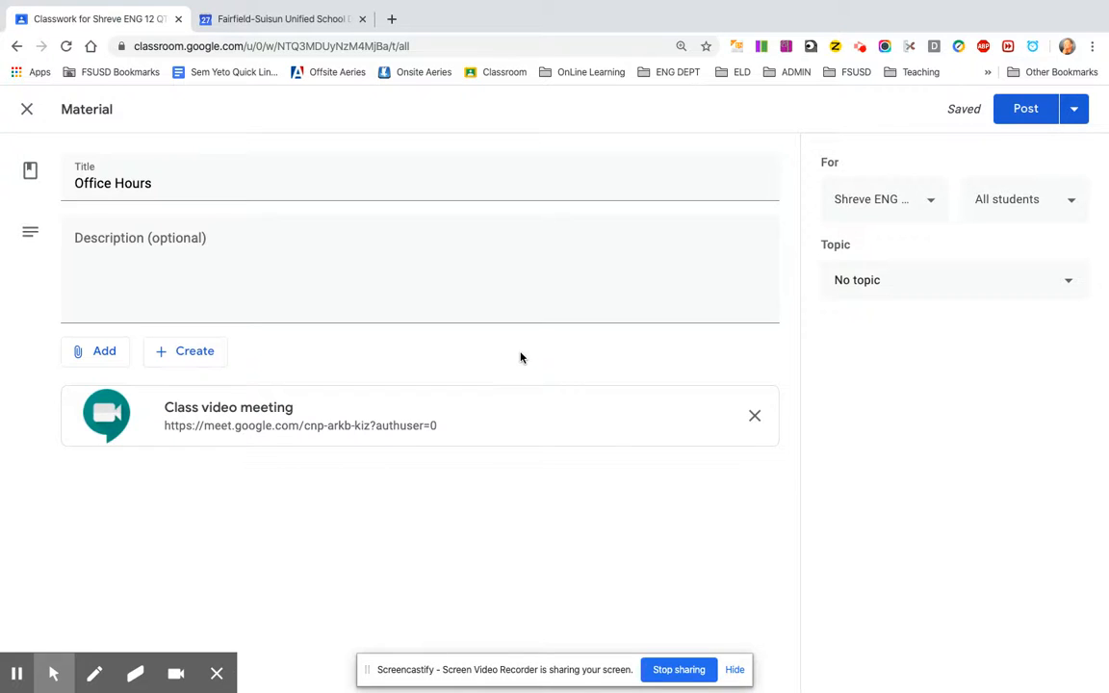
- Post the Office Hours material to all students with No topic as its topic setting
click(961, 283)
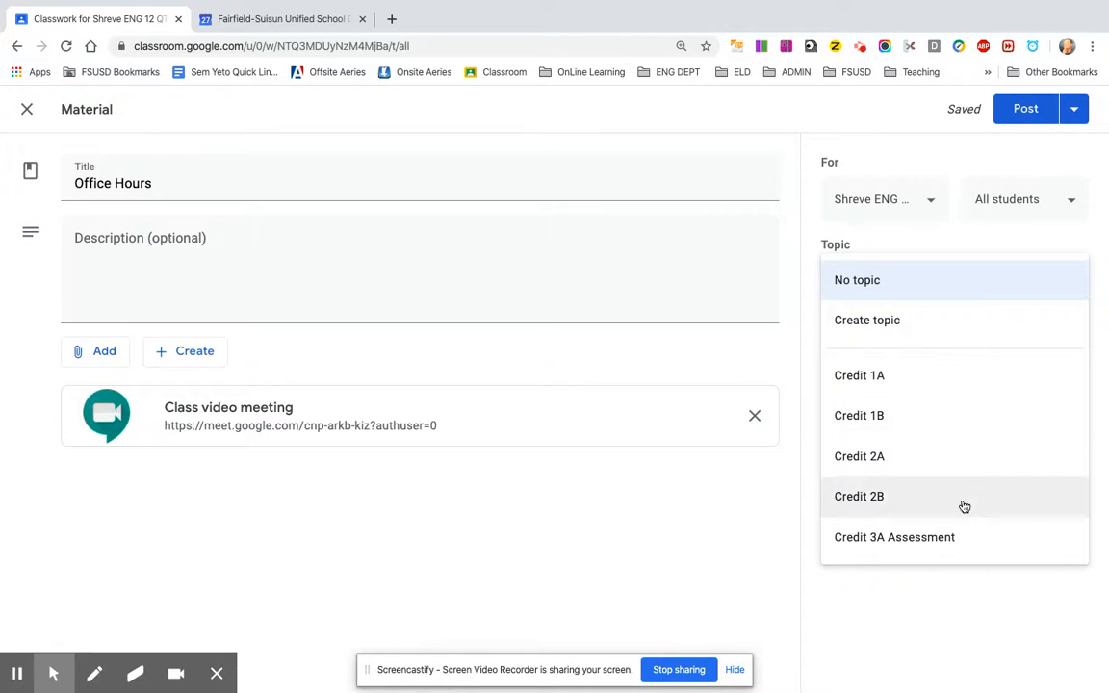
click(948, 287)
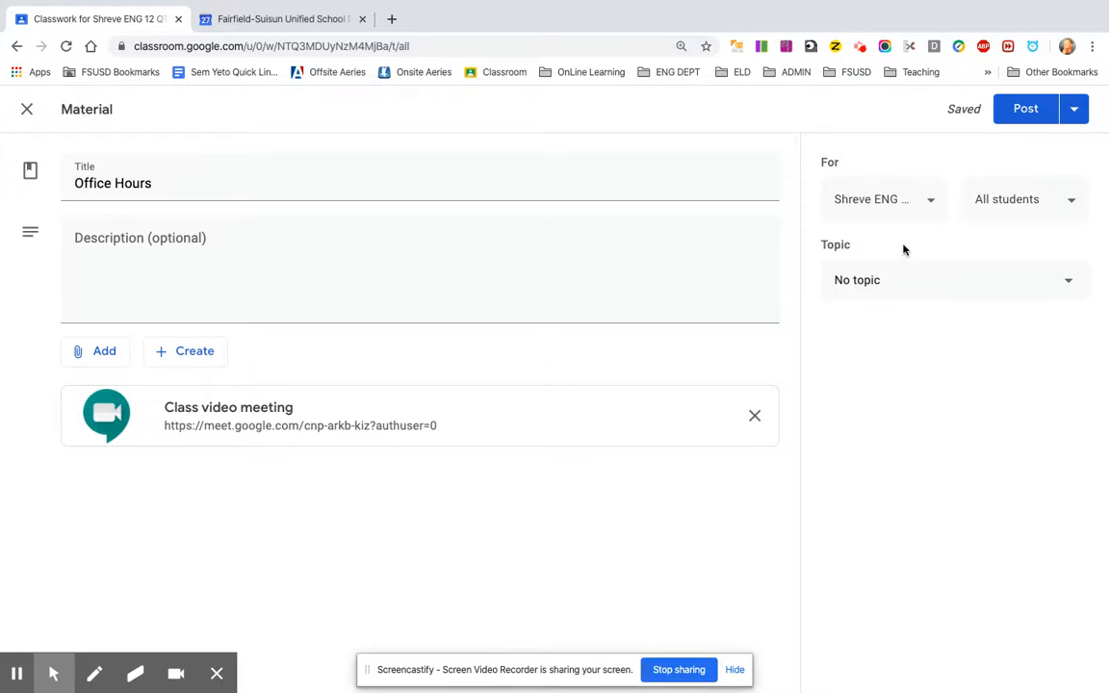
click(1027, 111)
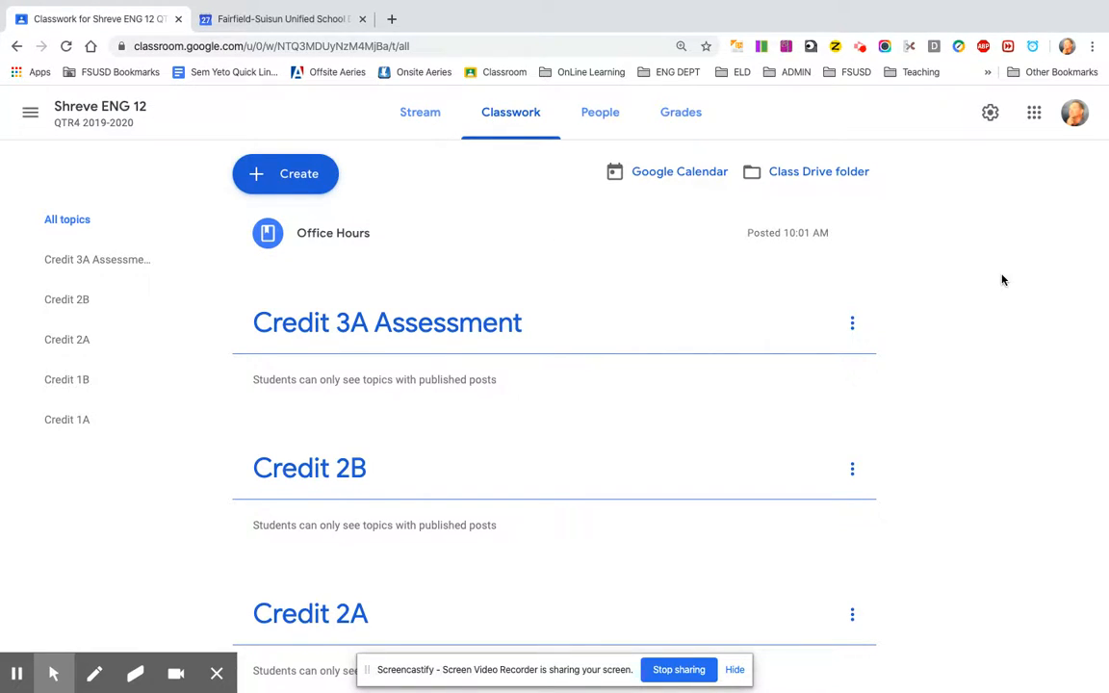
- Look over the Classwork page from the Office Hours material down to the Credit 1A topic
scroll(1002, 281, down, 1)
scroll(1002, 280, up, 1)
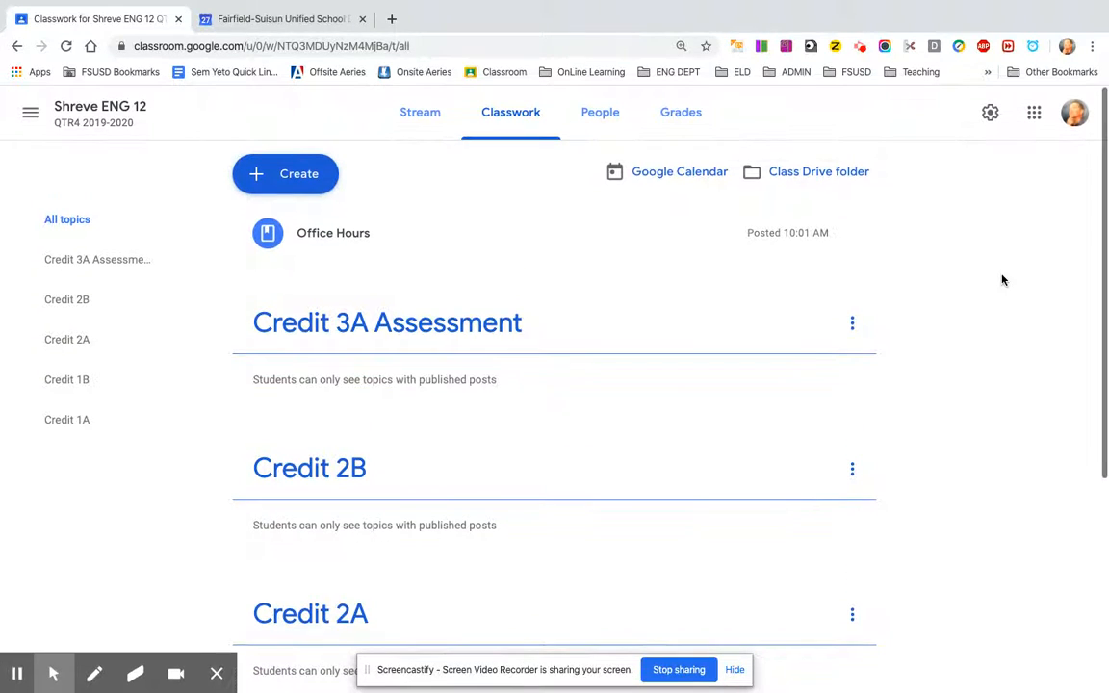
scroll(1002, 280, down, 5)
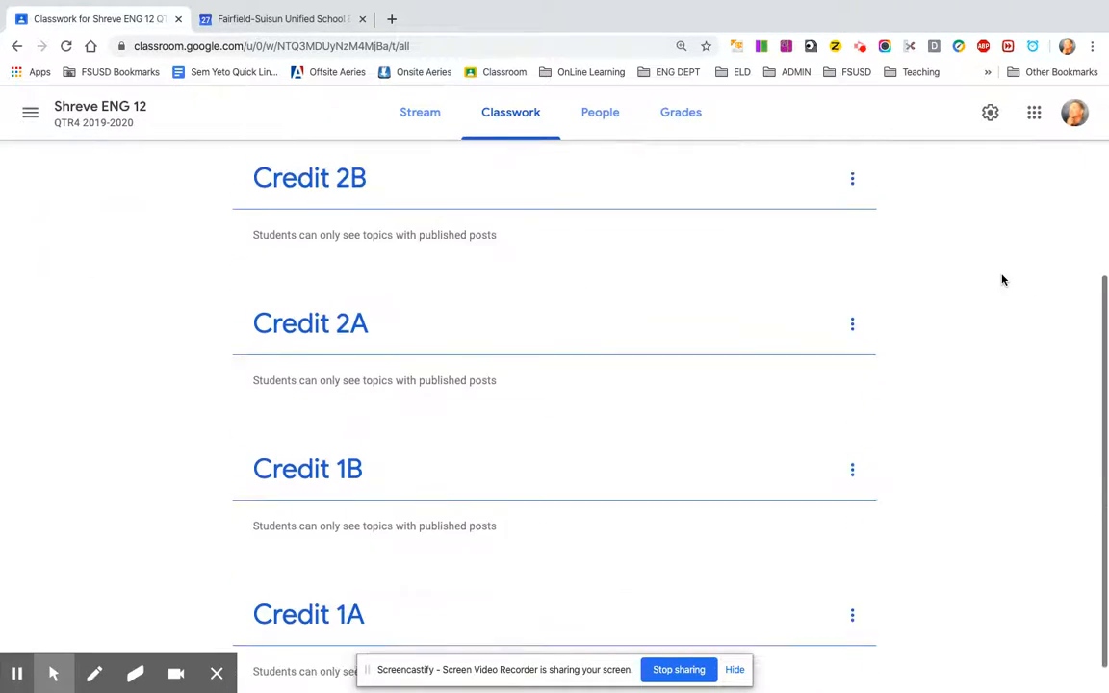
scroll(1002, 281, up, 5)
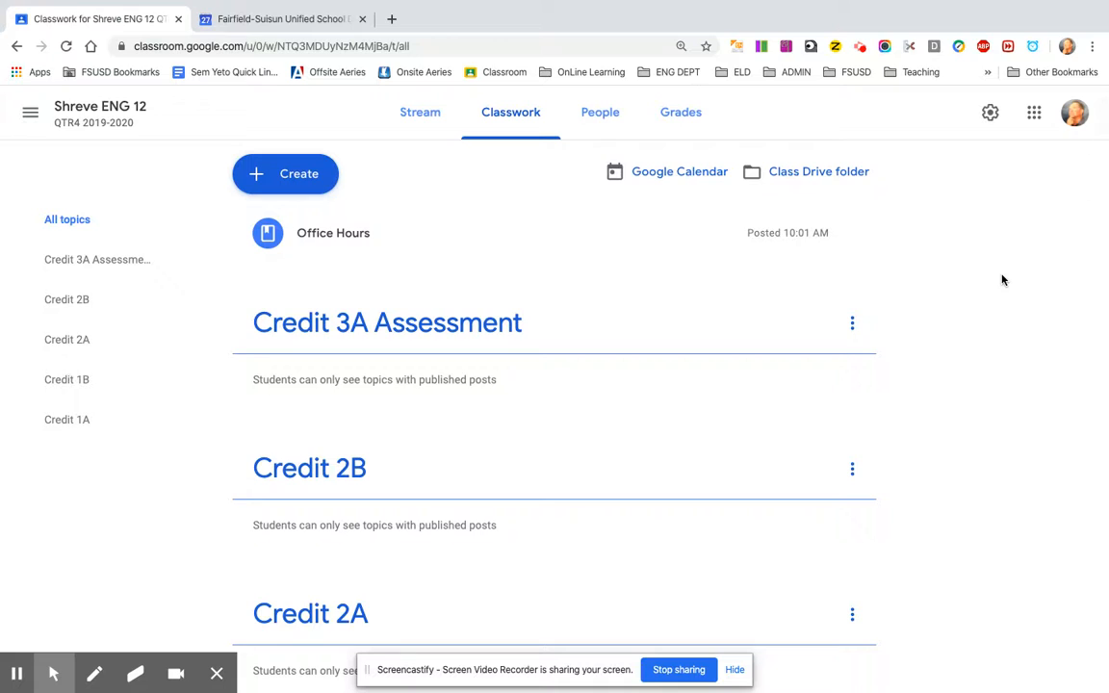
scroll(1002, 280, down, 4)
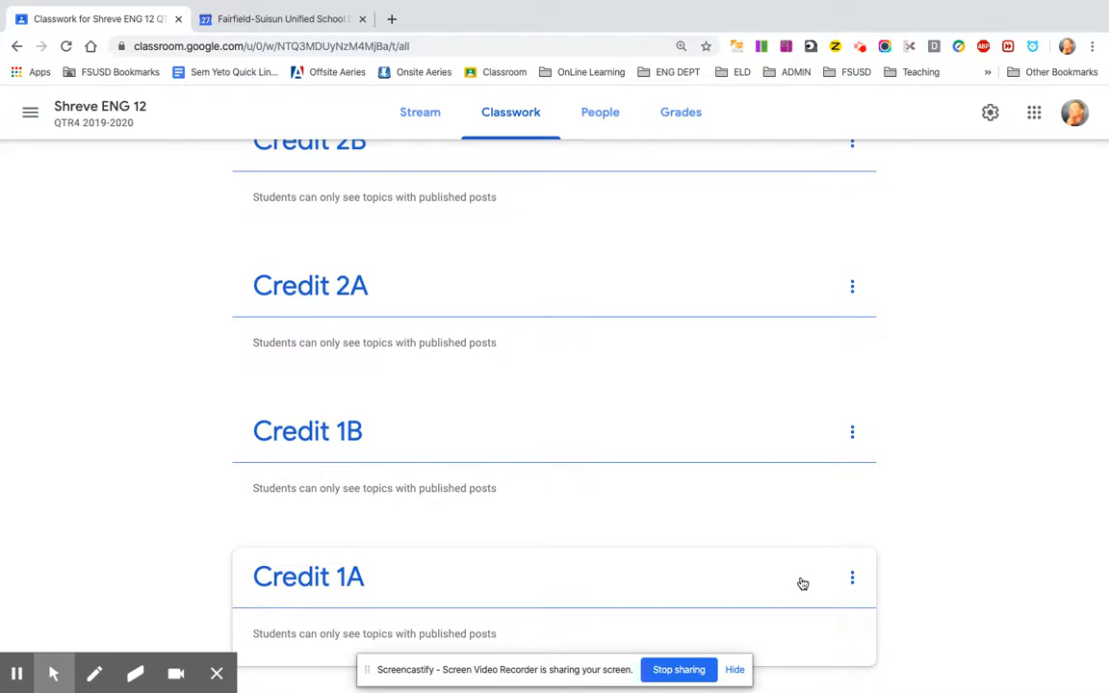
scroll(963, 517, up, 3)
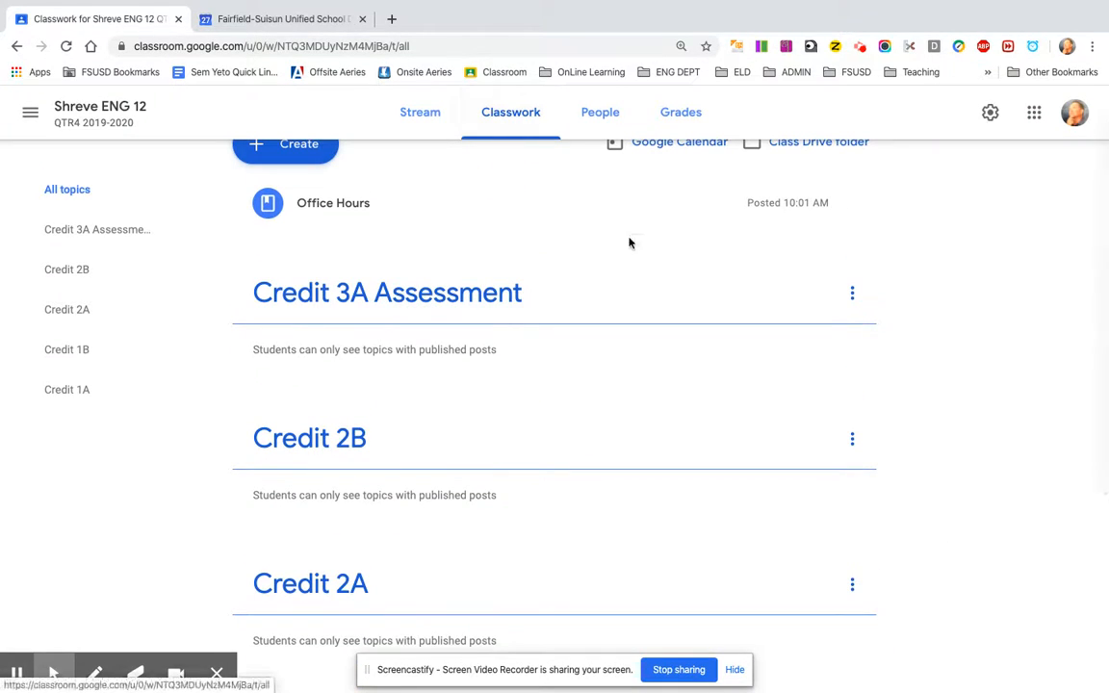
scroll(632, 242, up, 1)
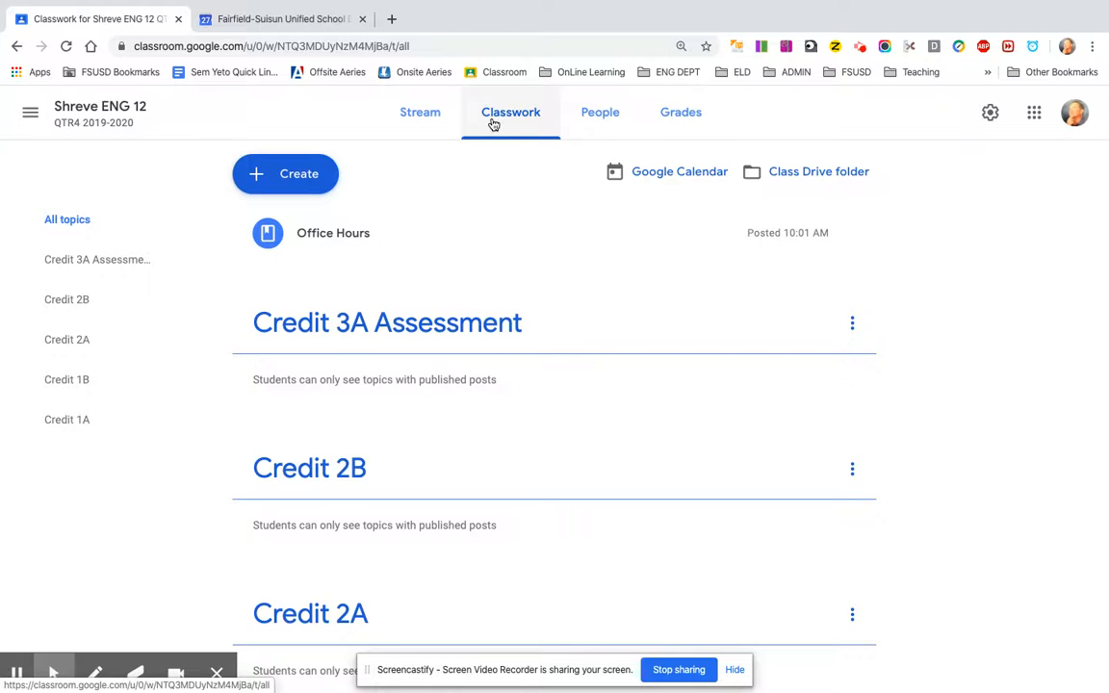
- Reopen the class's Google Calendar in place of the old calendar tab and start a new event on March 31, 2020
click(683, 177)
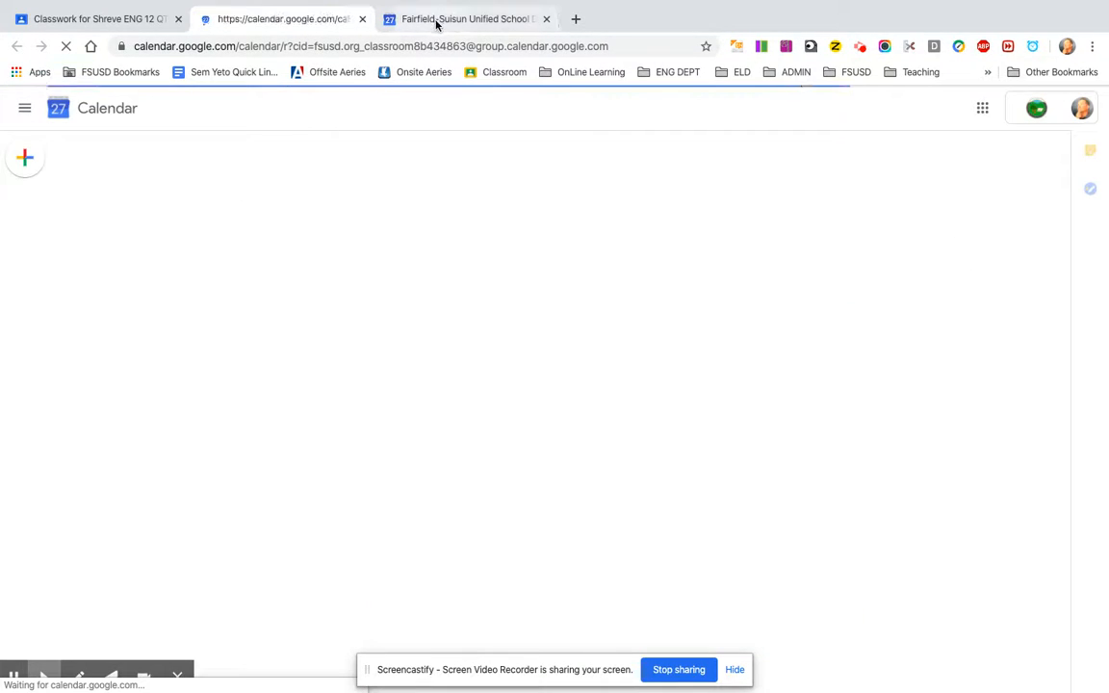
click(546, 19)
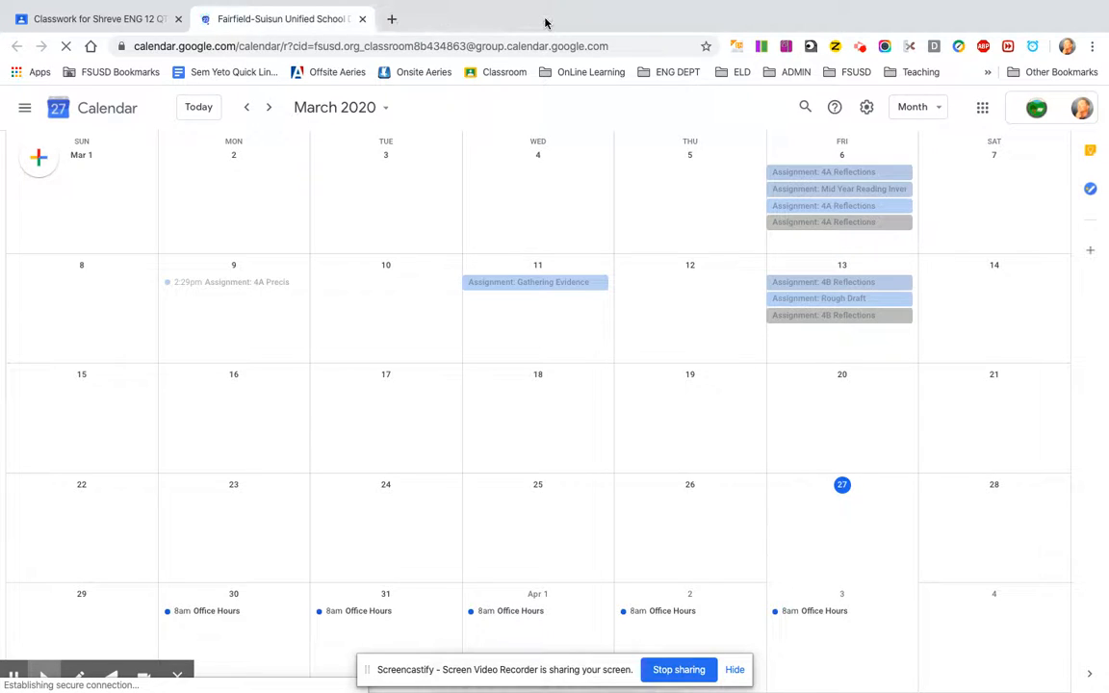
click(379, 637)
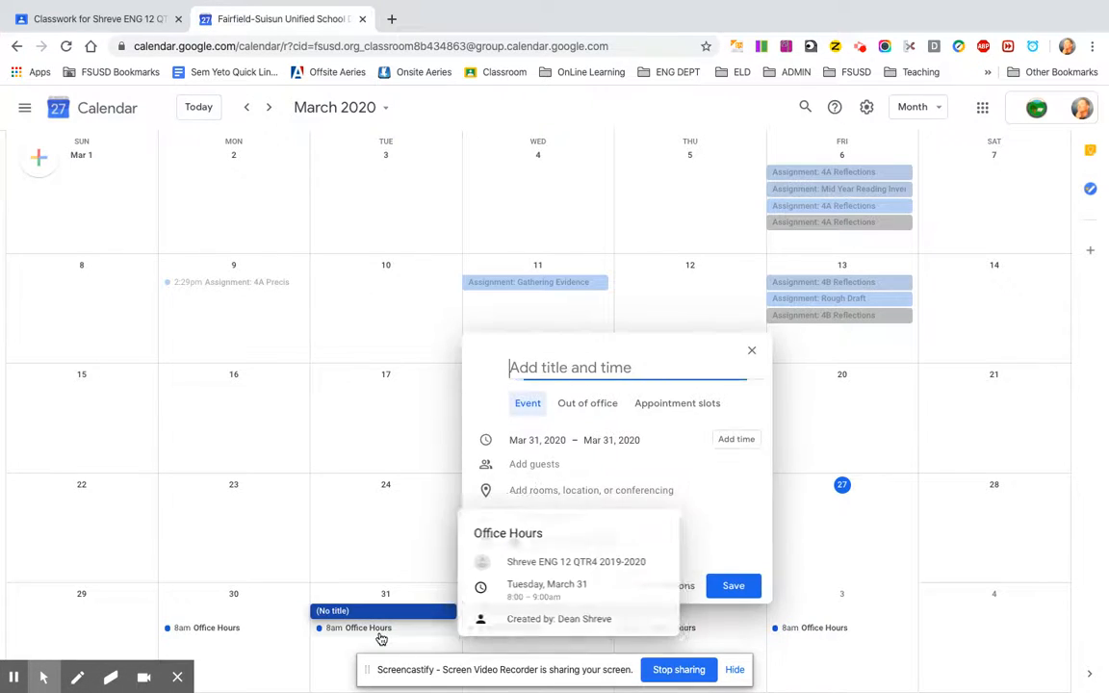
text(L)
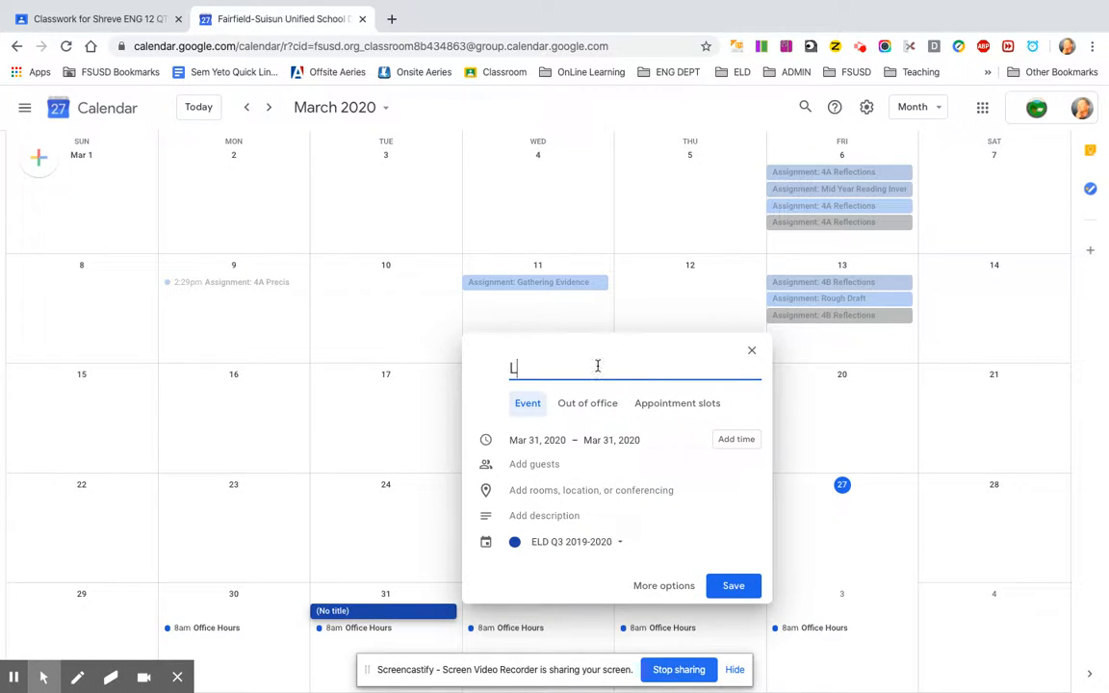
text(IVE)
key(BackSpace)
key(BackSpace)
key(BackSpace)
key(BackSpace)
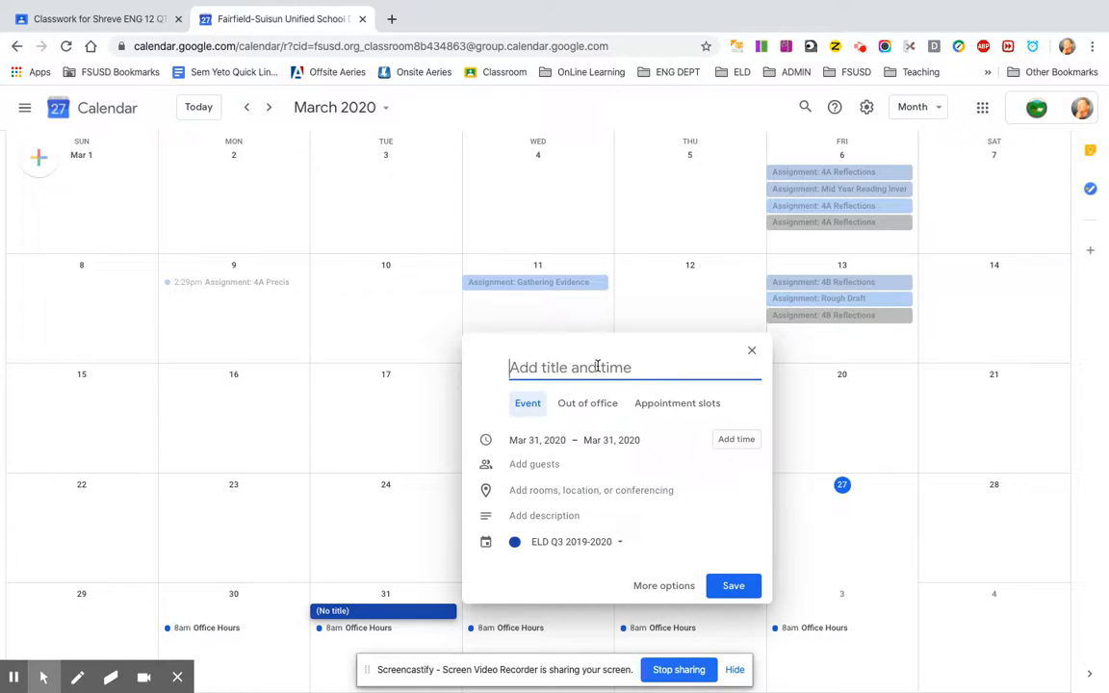
- Title the new March 31 event "ENG12 Live Lesson" and set its start time to 9:00am
text(ENG)
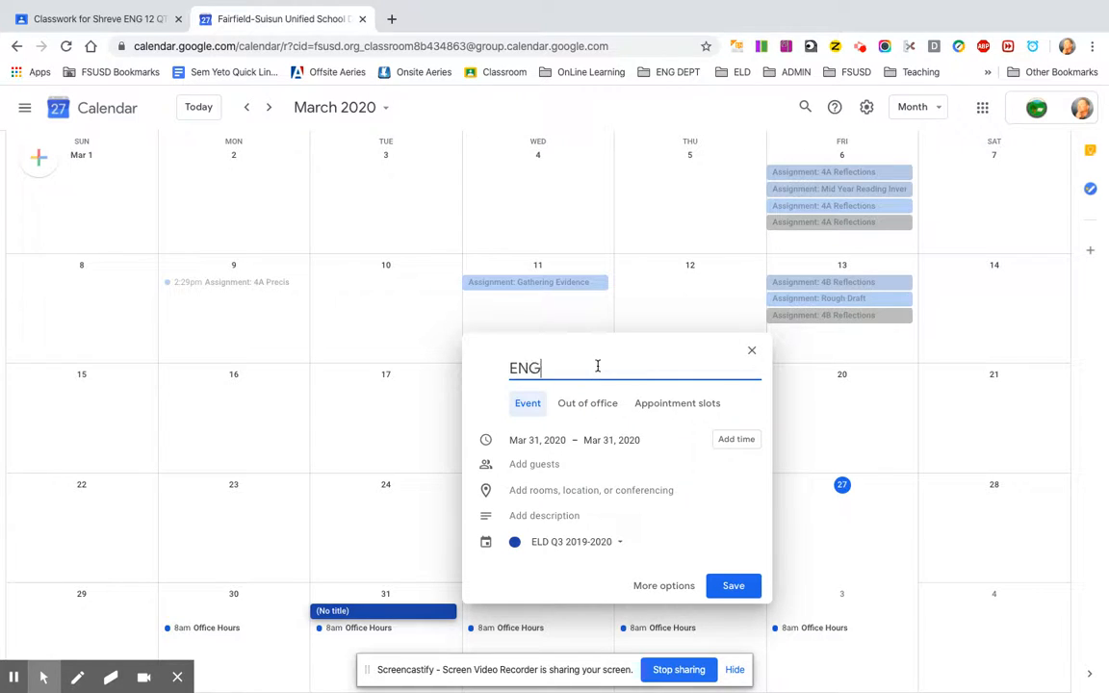
text(12 Live Lesson)
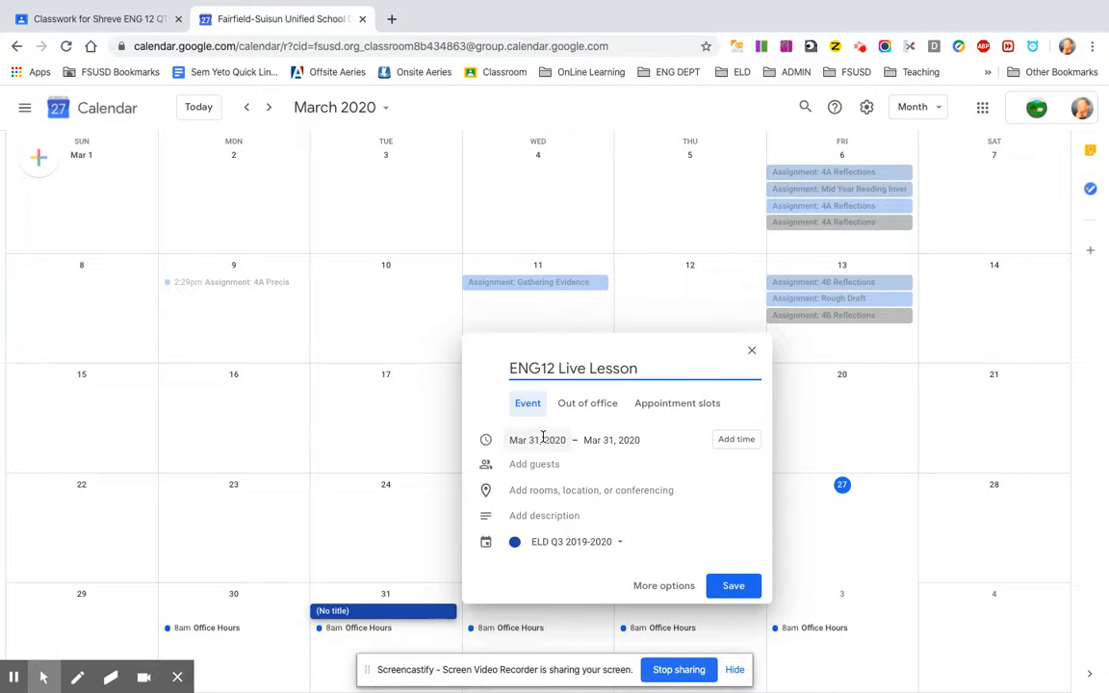
click(723, 440)
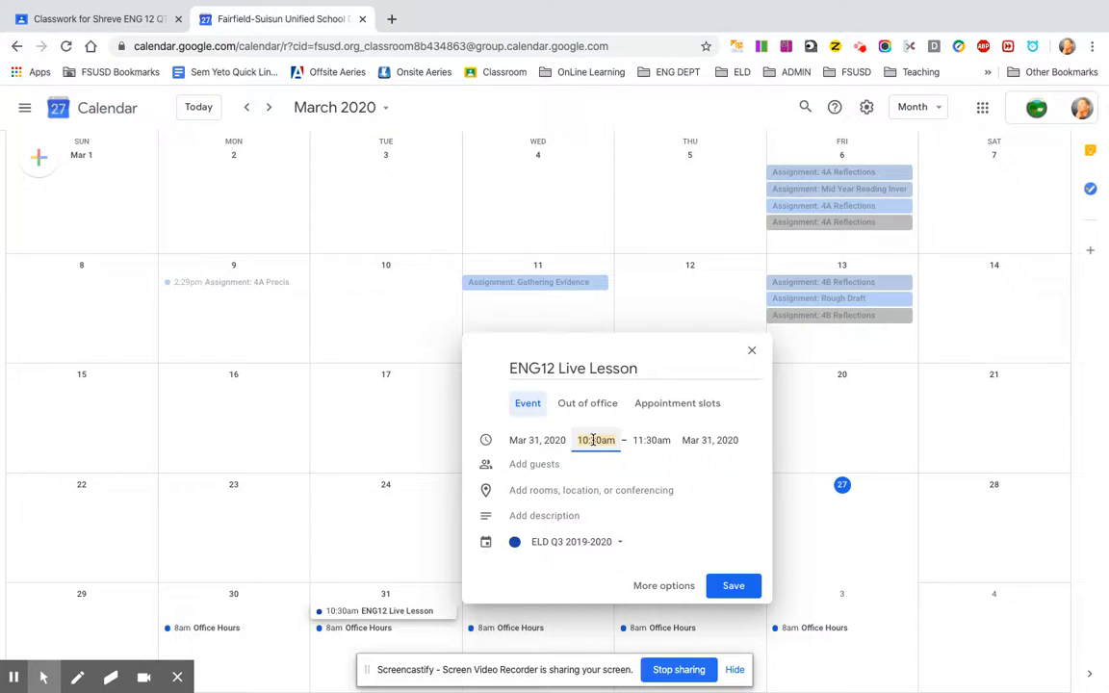
text(9)
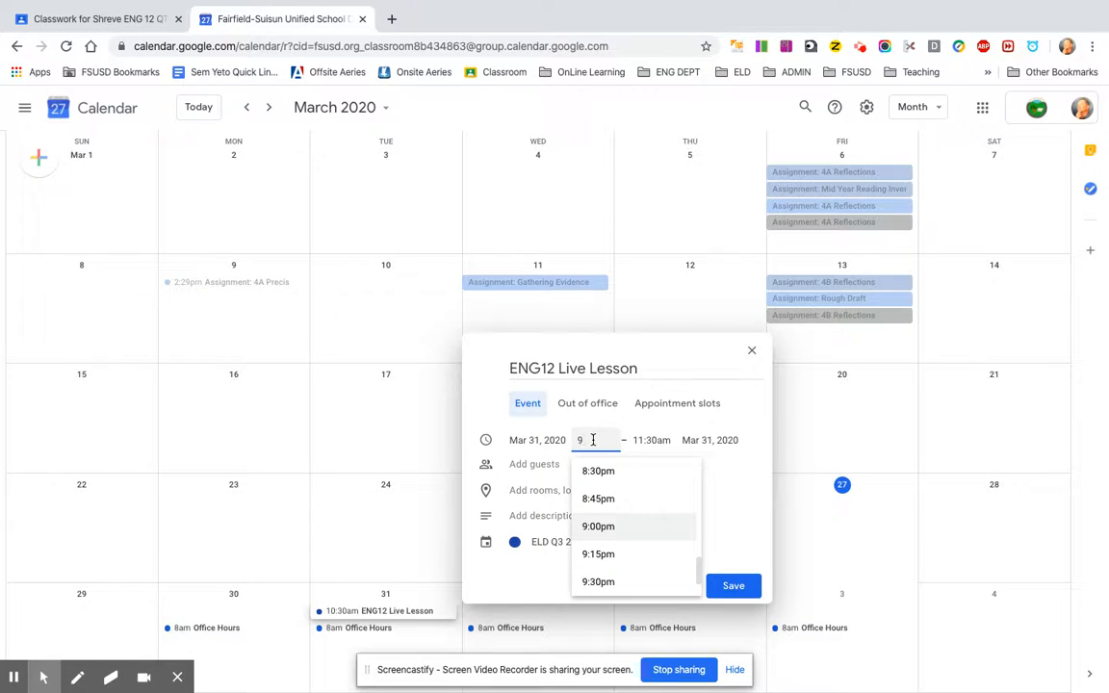
text(:00am)
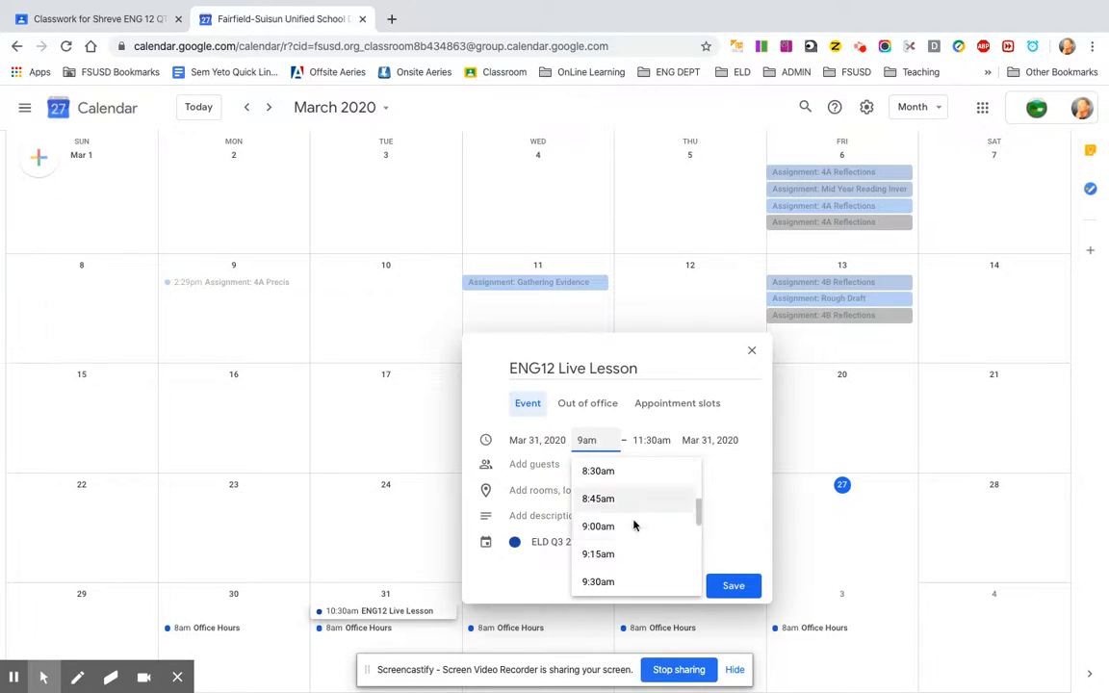
click(636, 527)
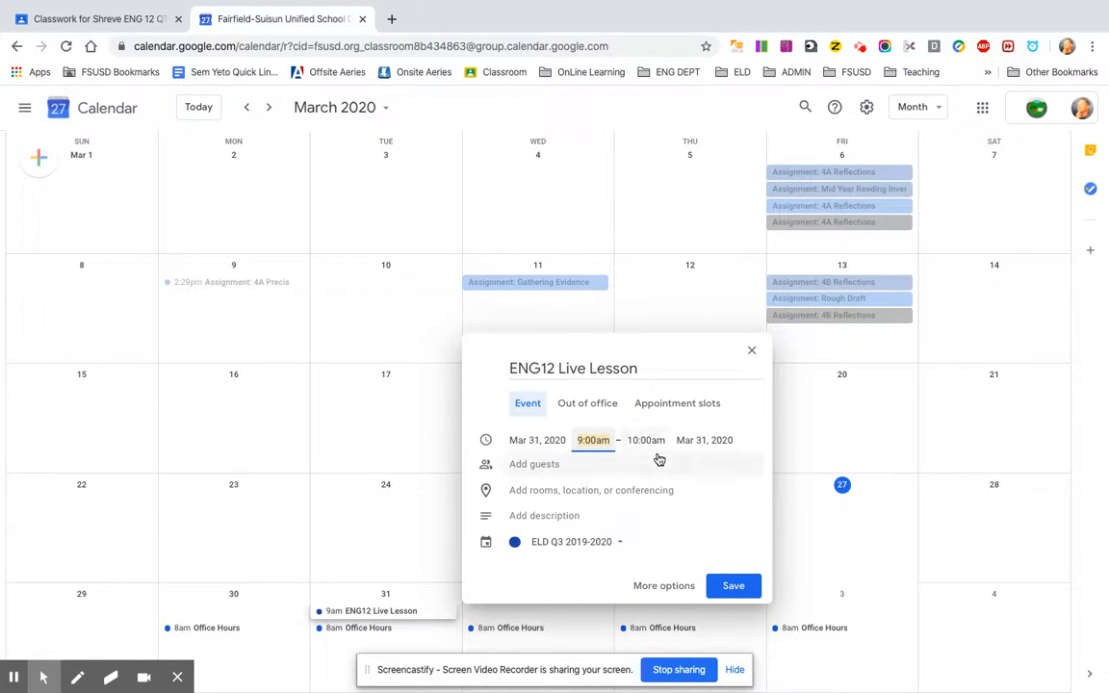
- Add Hangouts Meet conferencing to the live lesson event and save it to the ENG 12 QTR4 2019-2020 class calendar
click(597, 493)
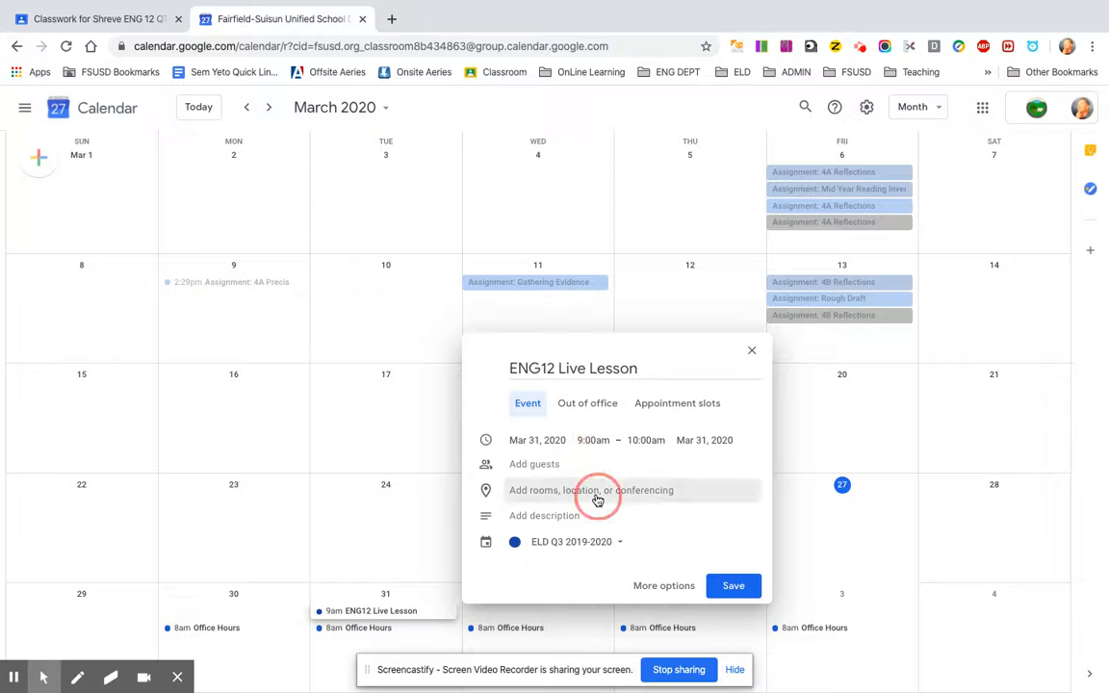
click(569, 536)
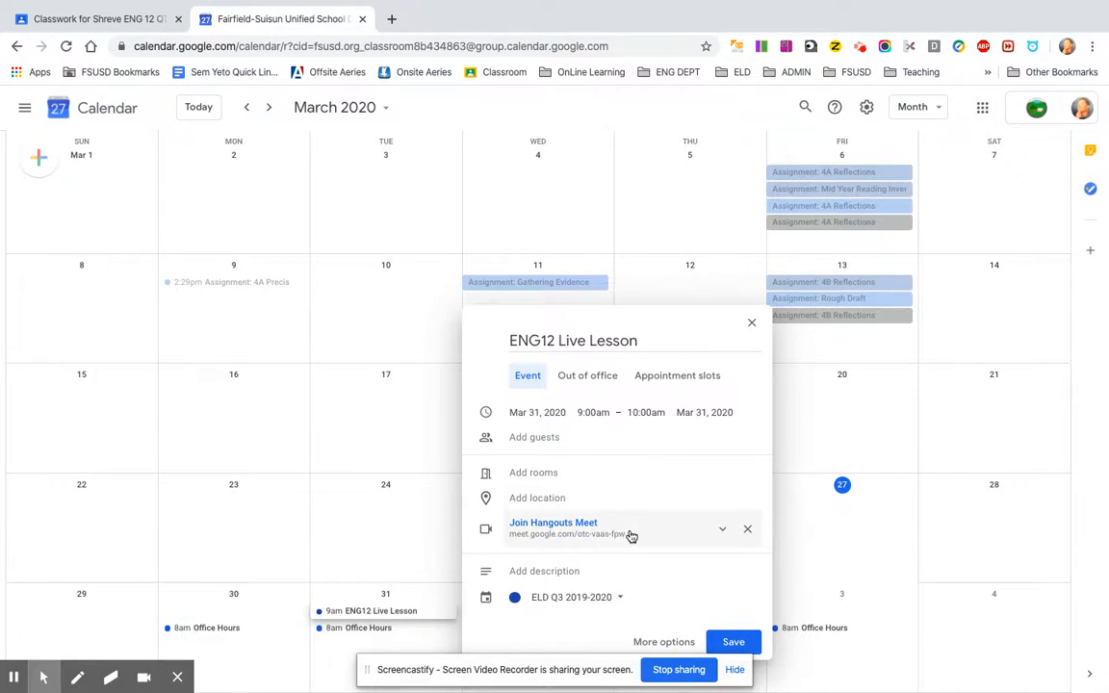
click(622, 600)
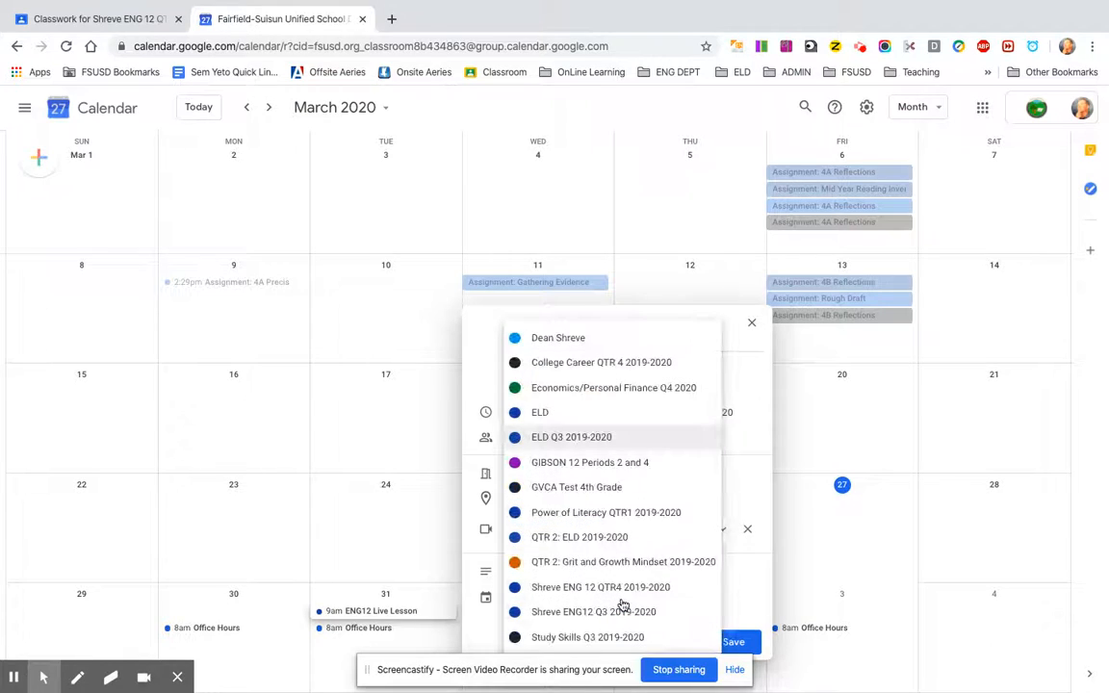
click(624, 586)
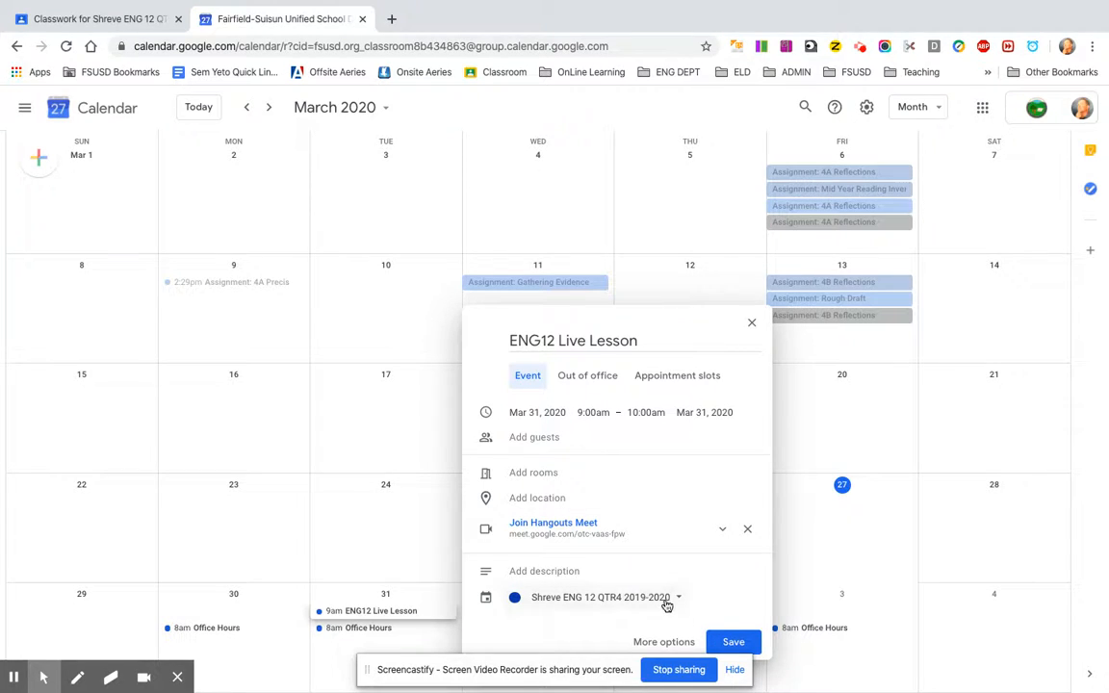
click(728, 643)
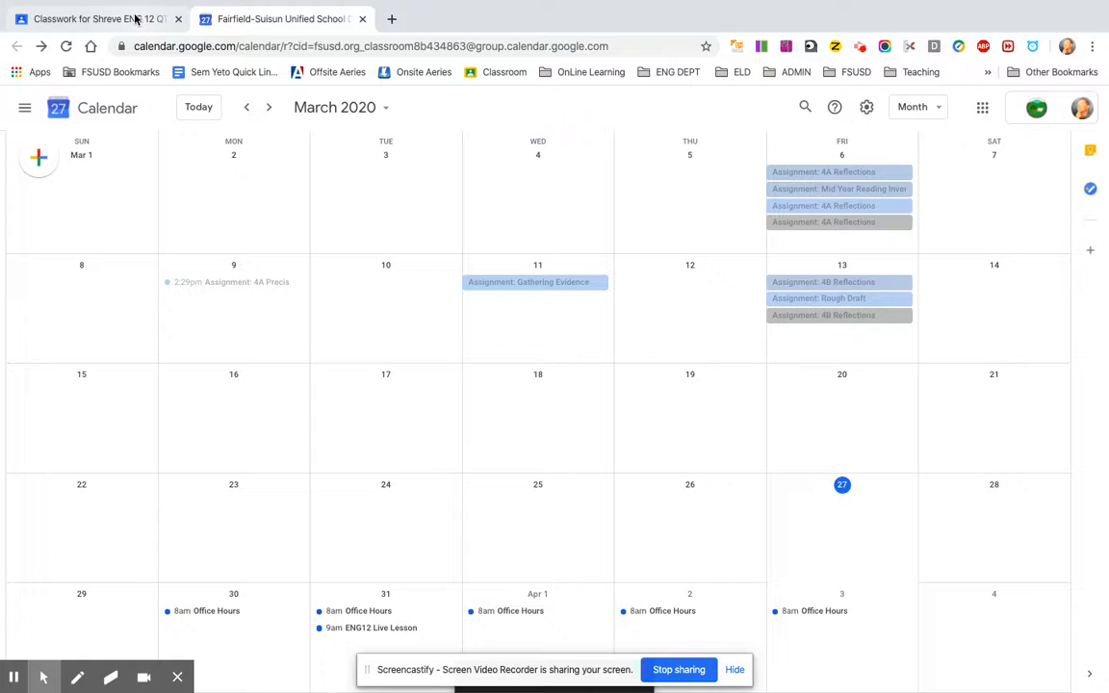
- Copy the Hangouts Meet joining link from the ENG12 Live Lesson event on March 31
click(373, 631)
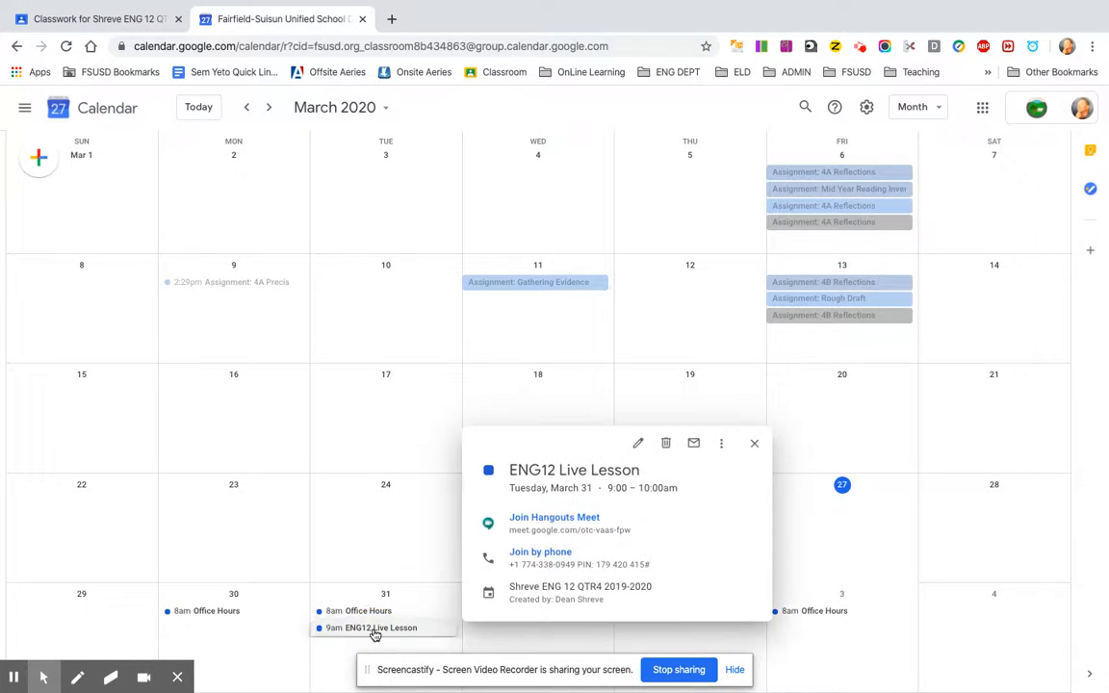
mouse_move(699, 531)
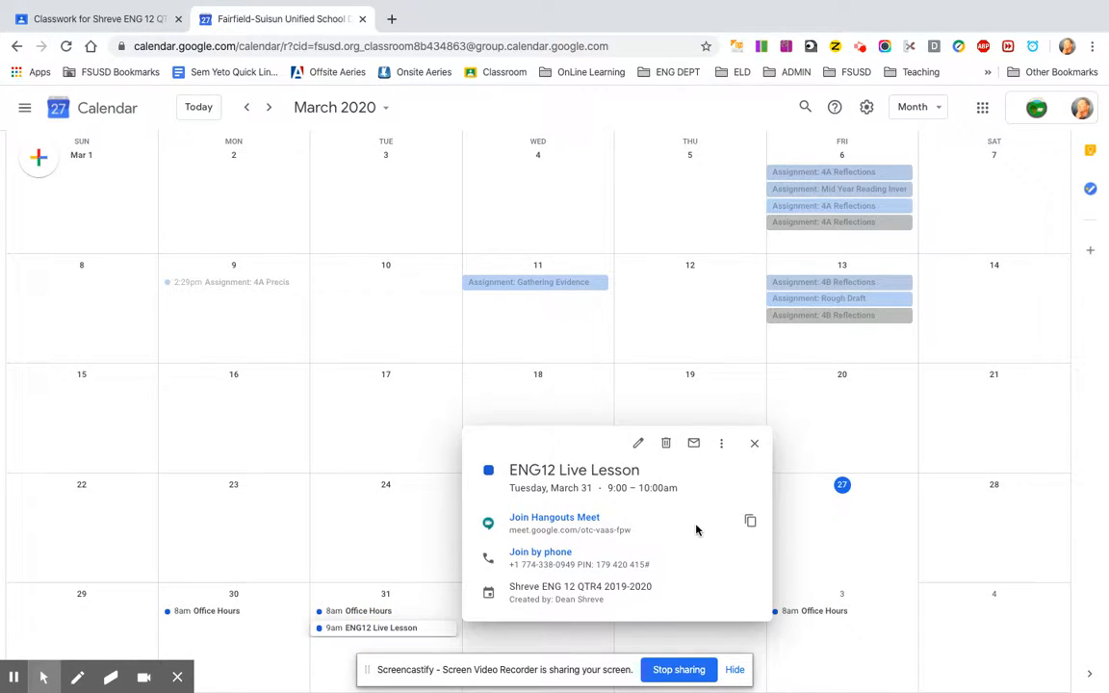
click(753, 524)
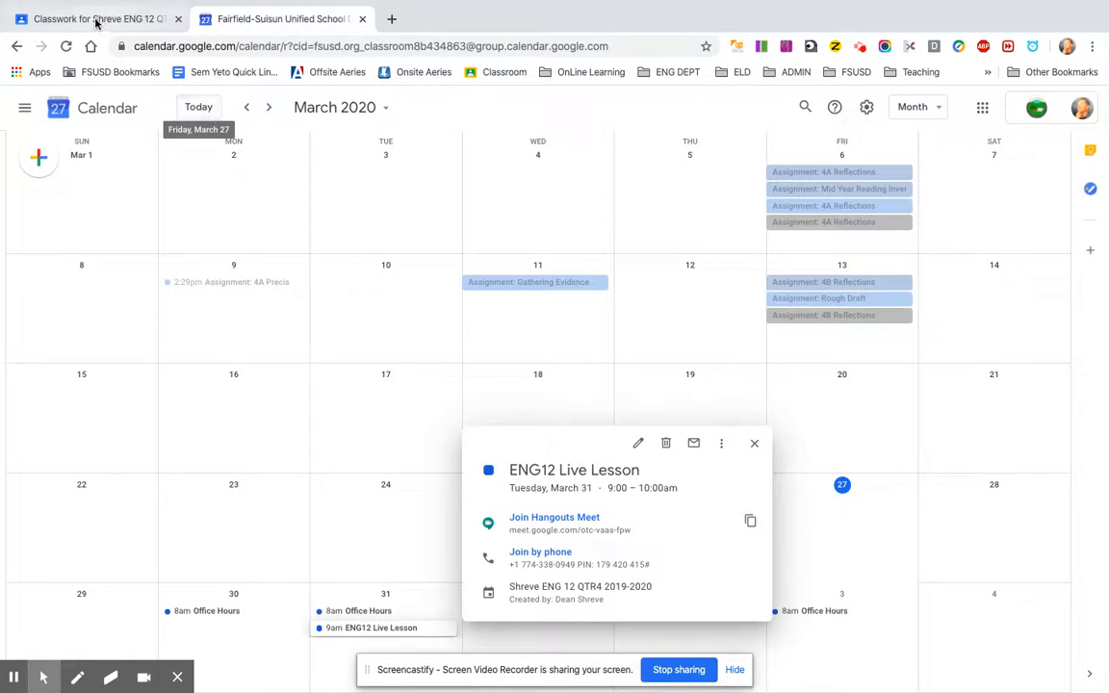
- Create a new assignment titled "Live Lesson" in the ENG 12 class's Classwork in Google Classroom
click(97, 19)
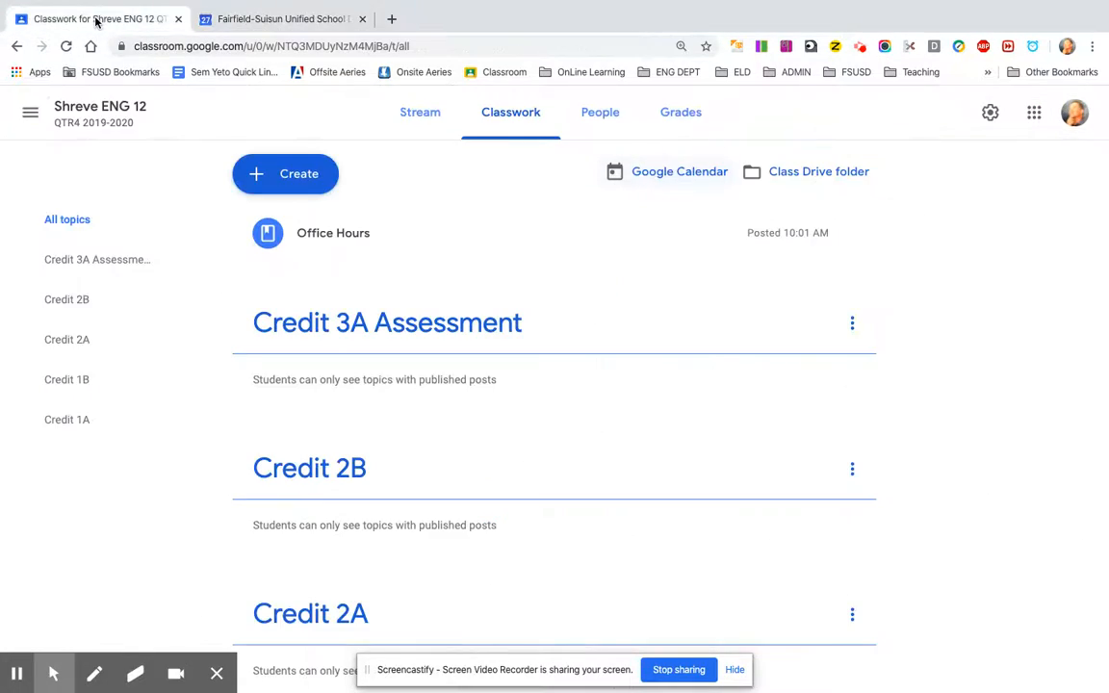
click(303, 187)
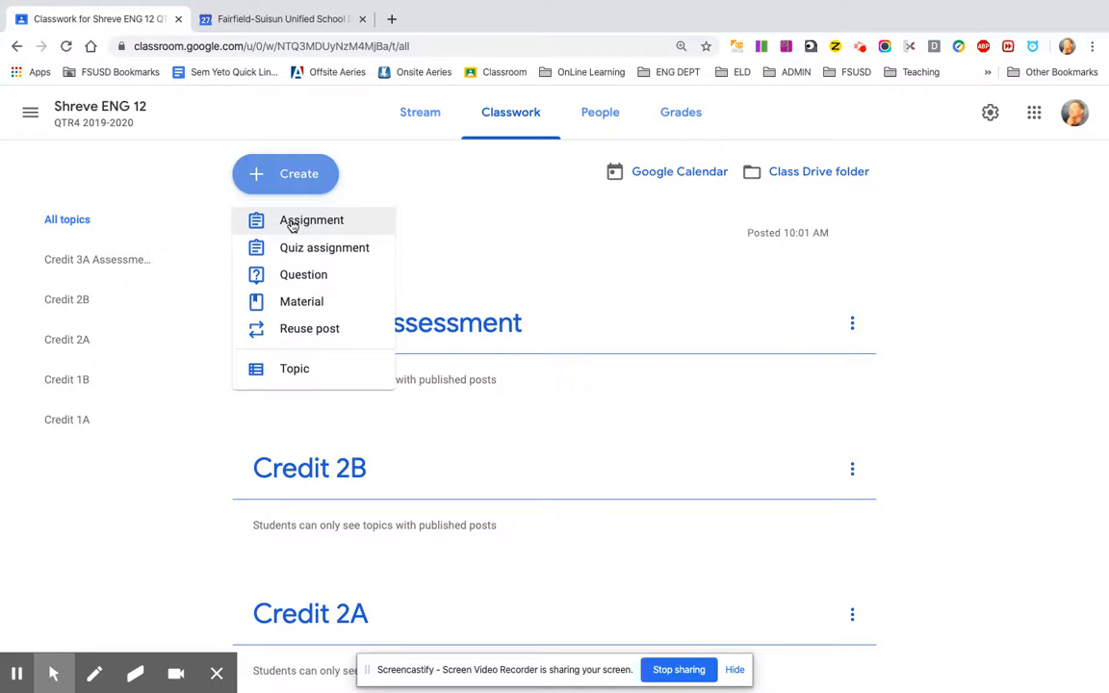
click(291, 222)
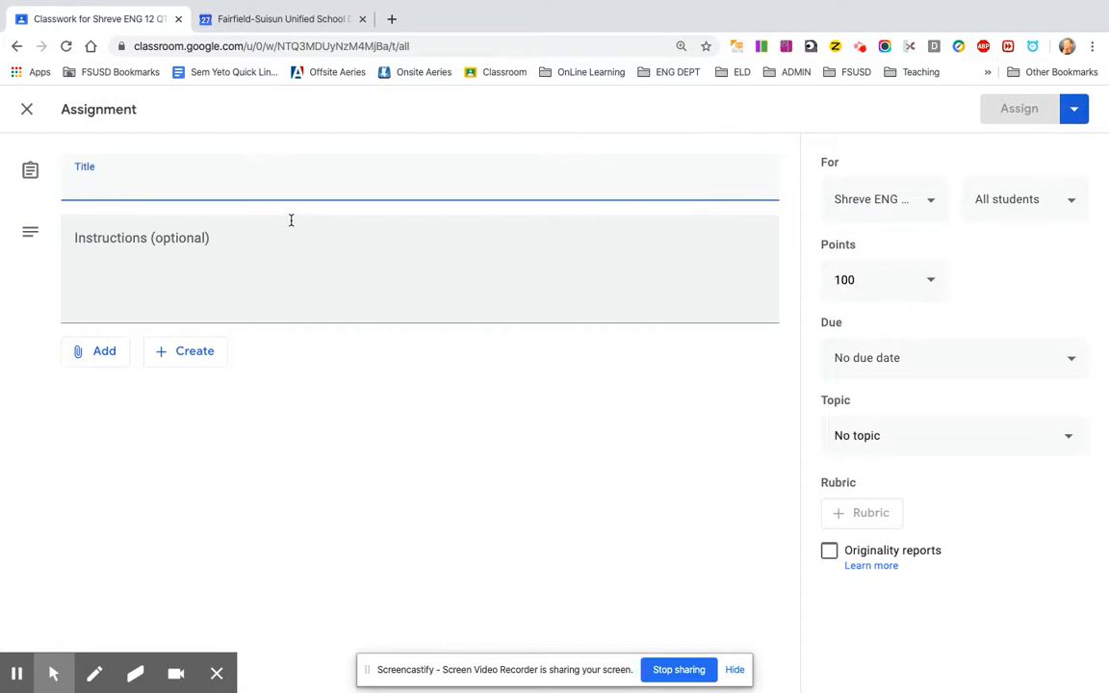
text(Live)
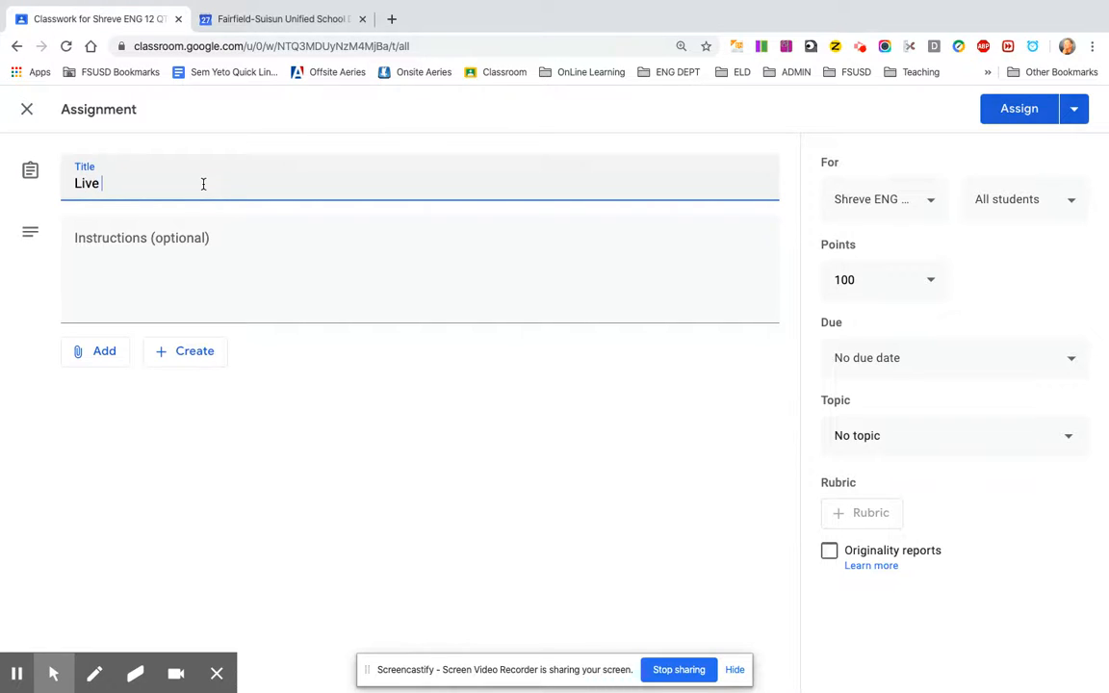
text( L)
text(es)
key(BackSpace)
text(sson)
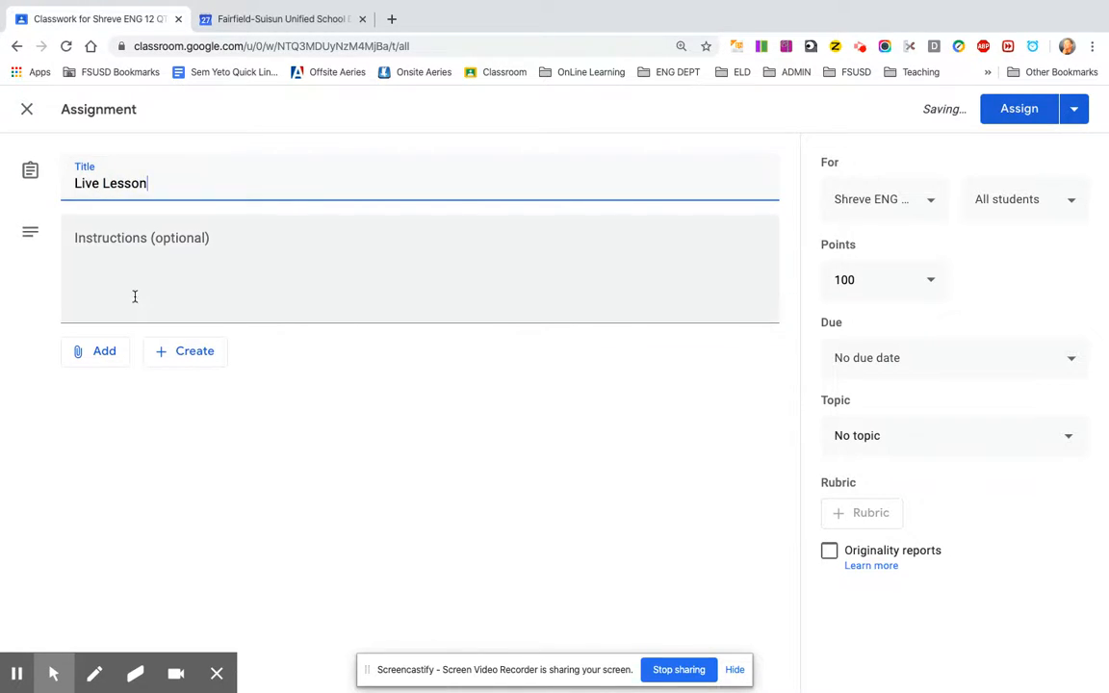
click(122, 276)
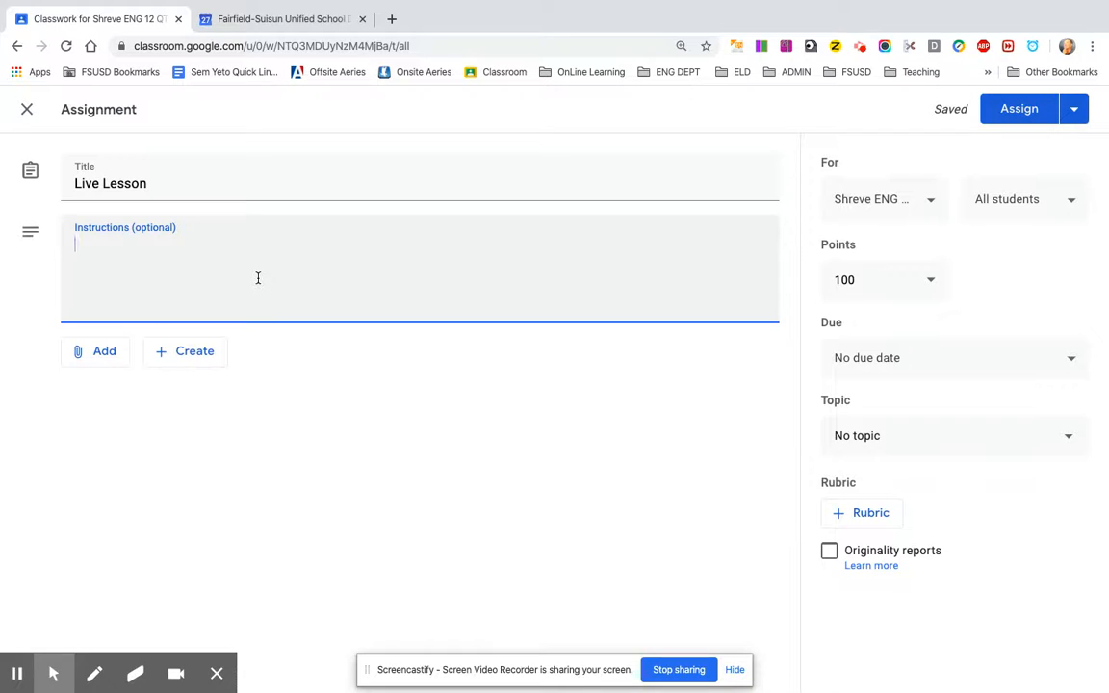
click(115, 352)
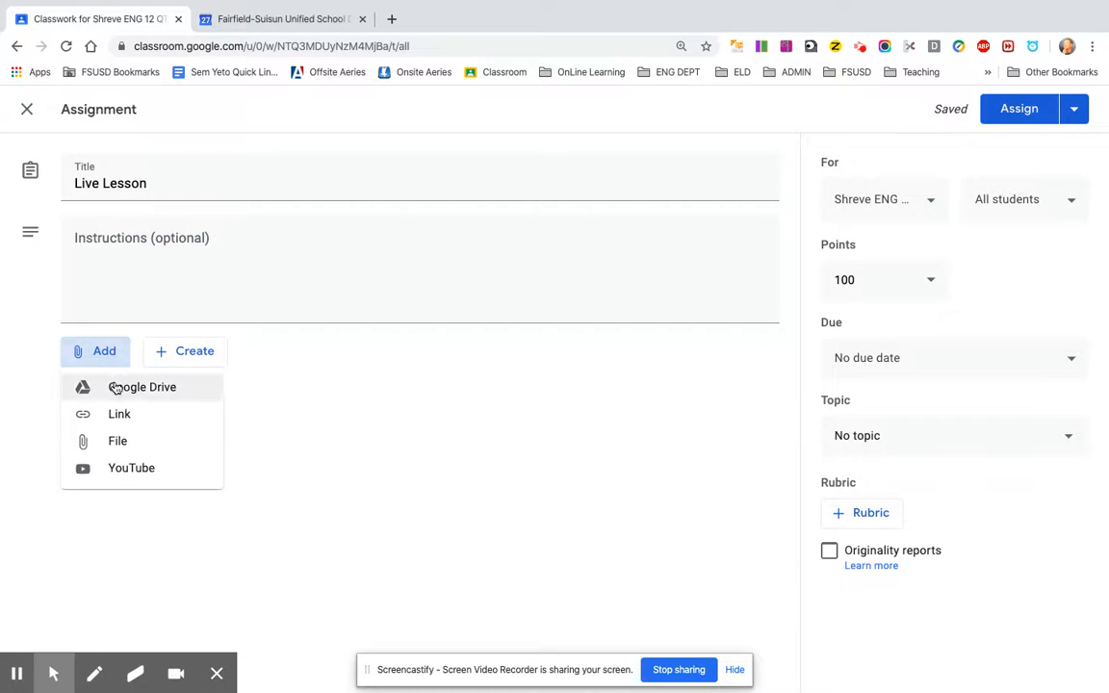
click(118, 389)
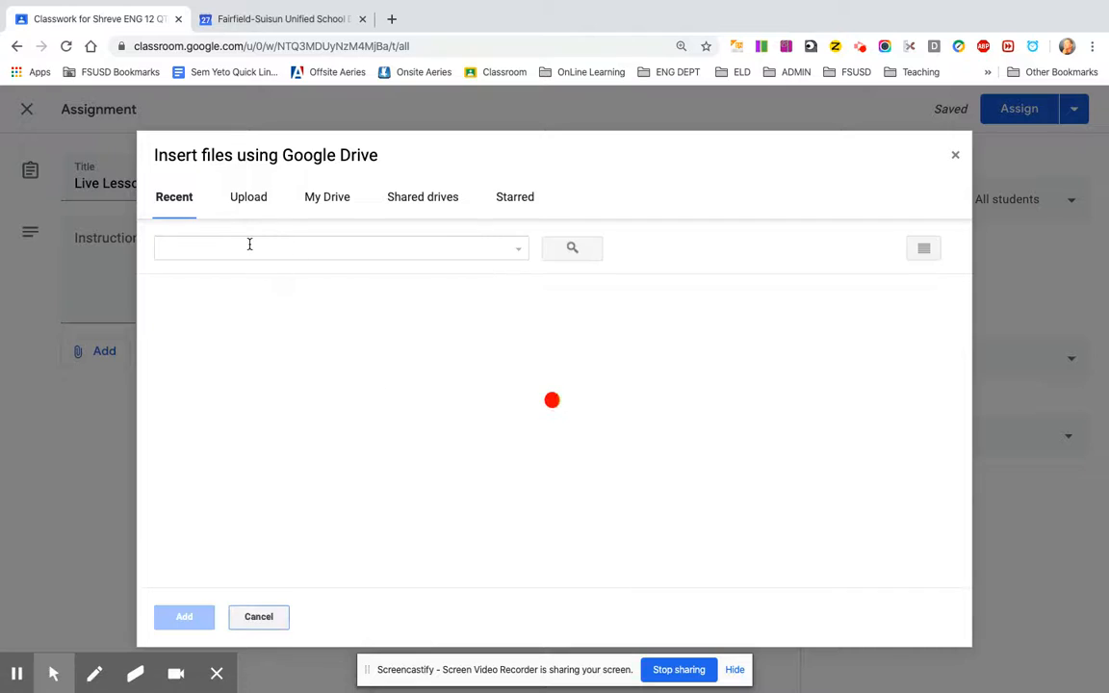
text(an)
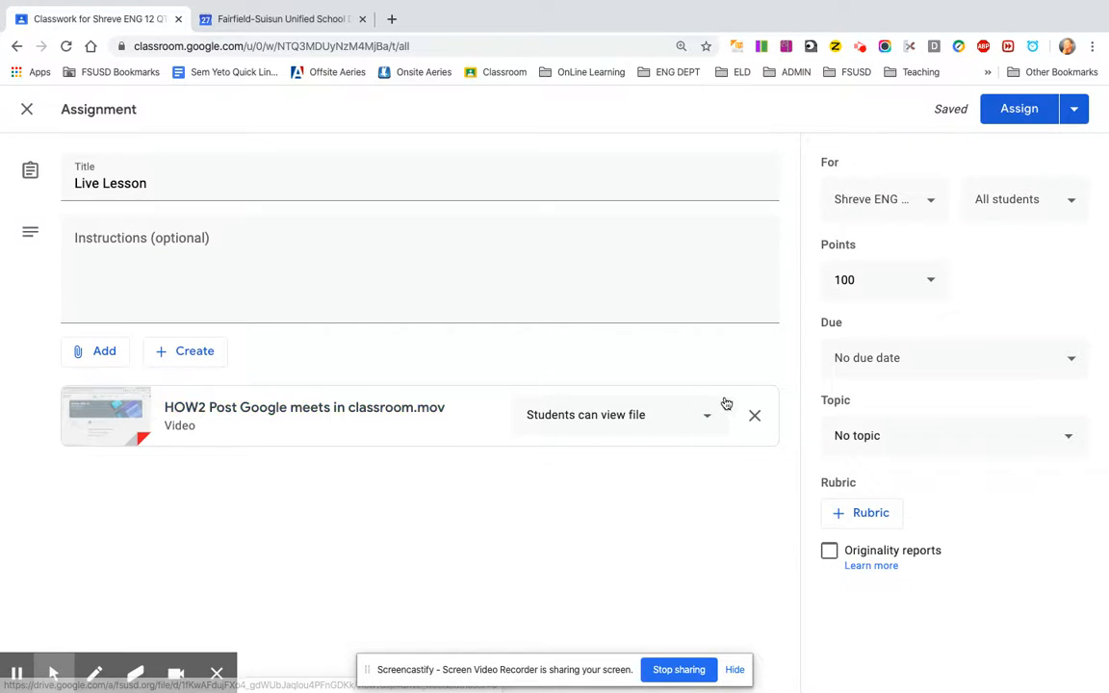
click(755, 417)
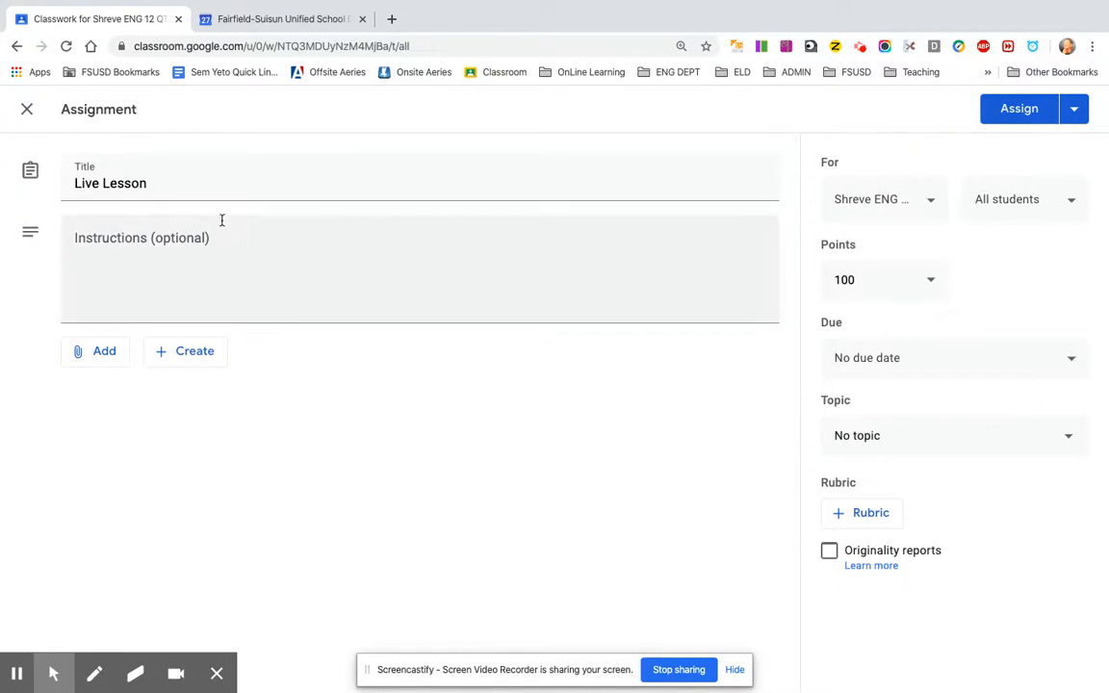
- Attach the Drive document "The Epidemic of Anxiety Among Today's Students" to the Live Lesson assignment, making a copy for each student
click(102, 362)
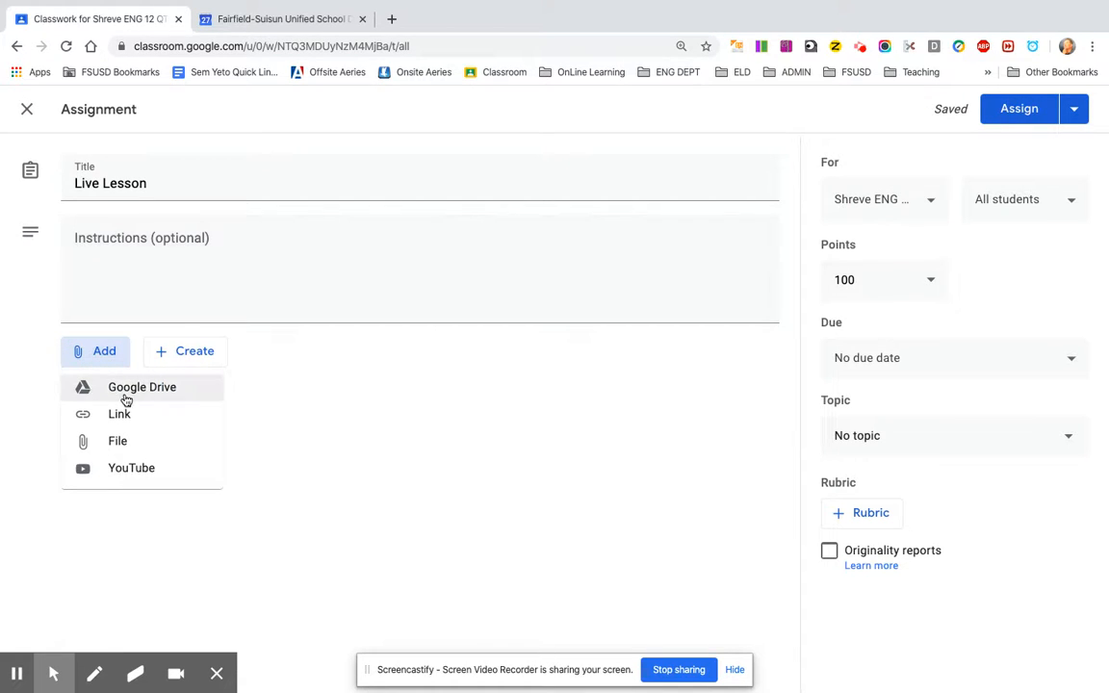
click(155, 386)
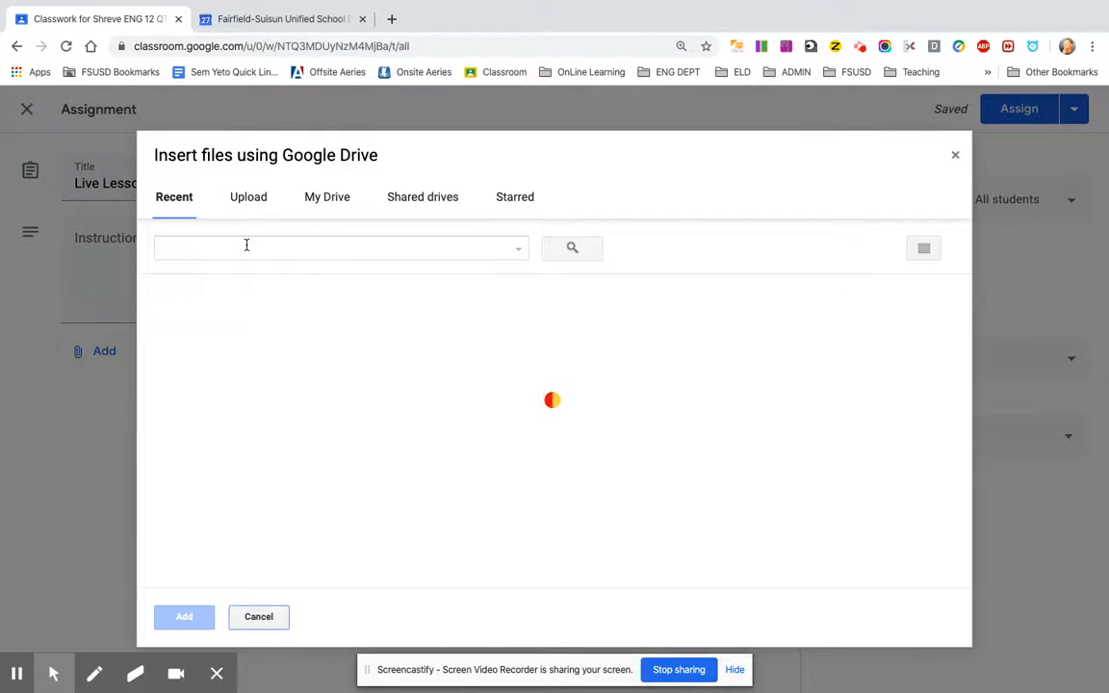
click(245, 245)
text(a)
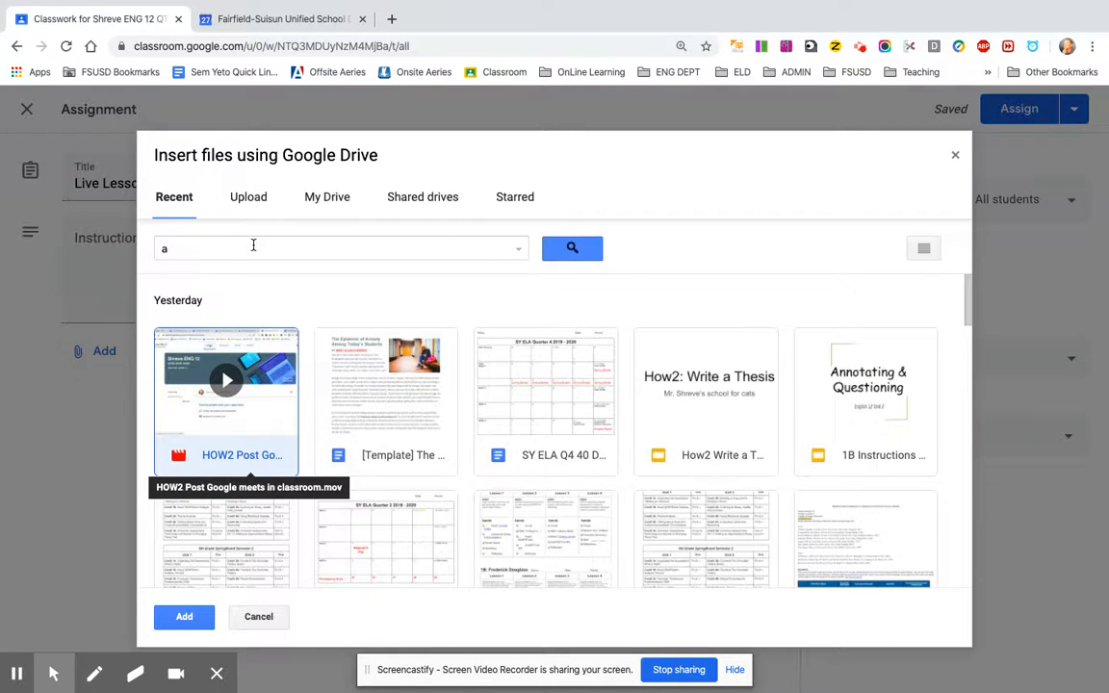
click(265, 245)
text(n)
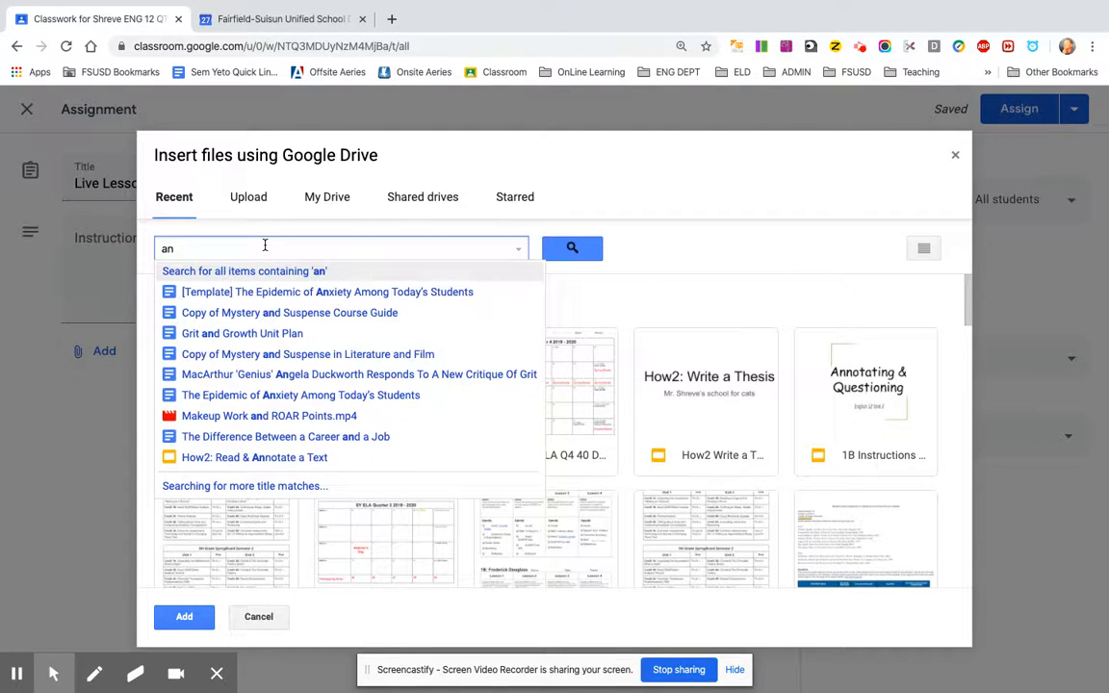
text(xi)
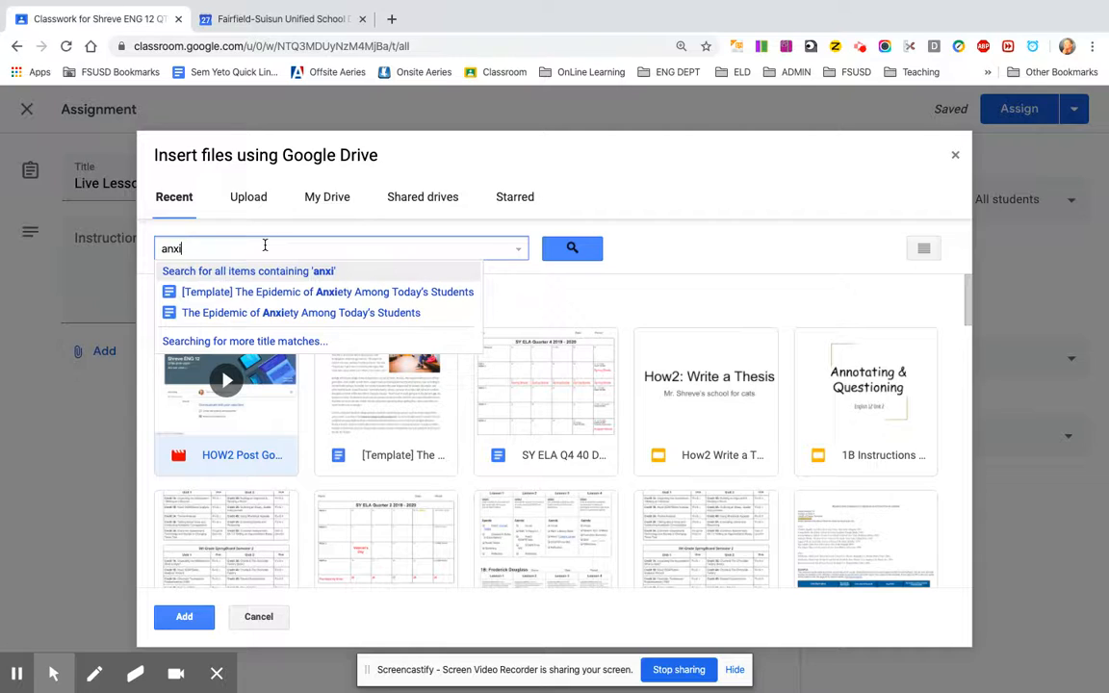
click(287, 312)
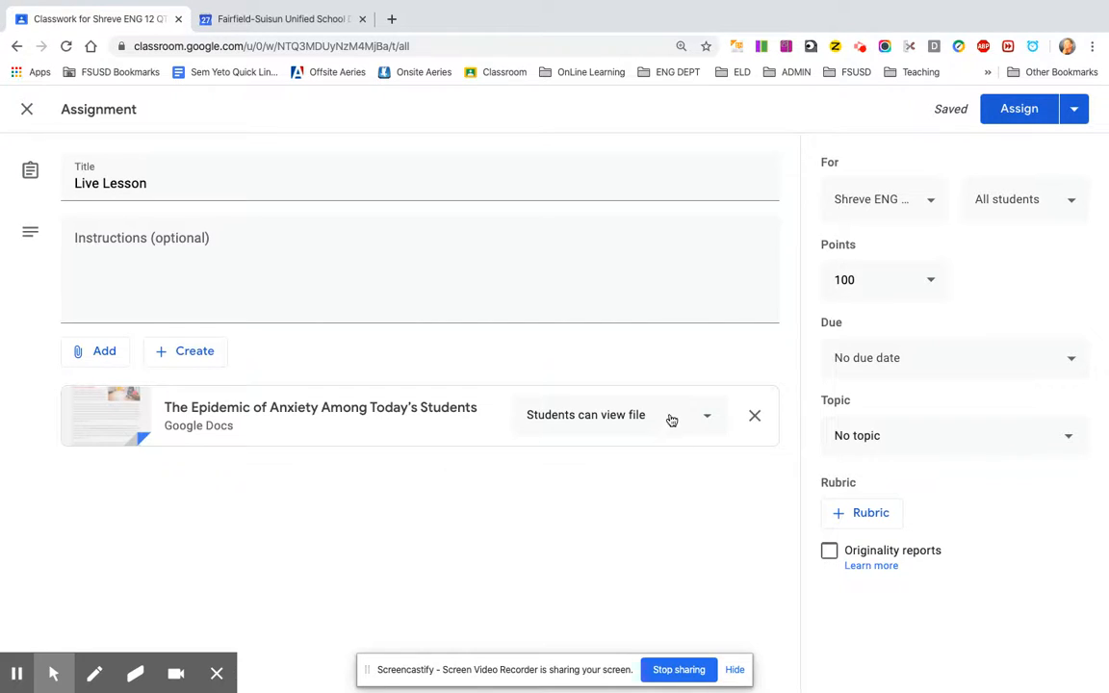
click(709, 424)
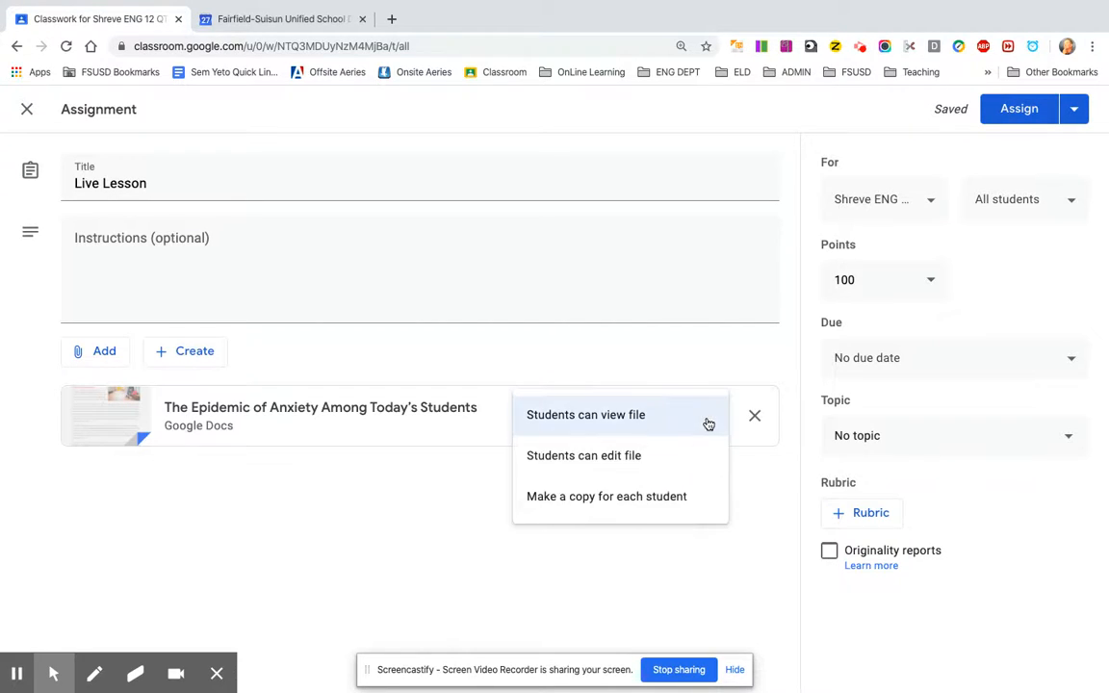
click(666, 499)
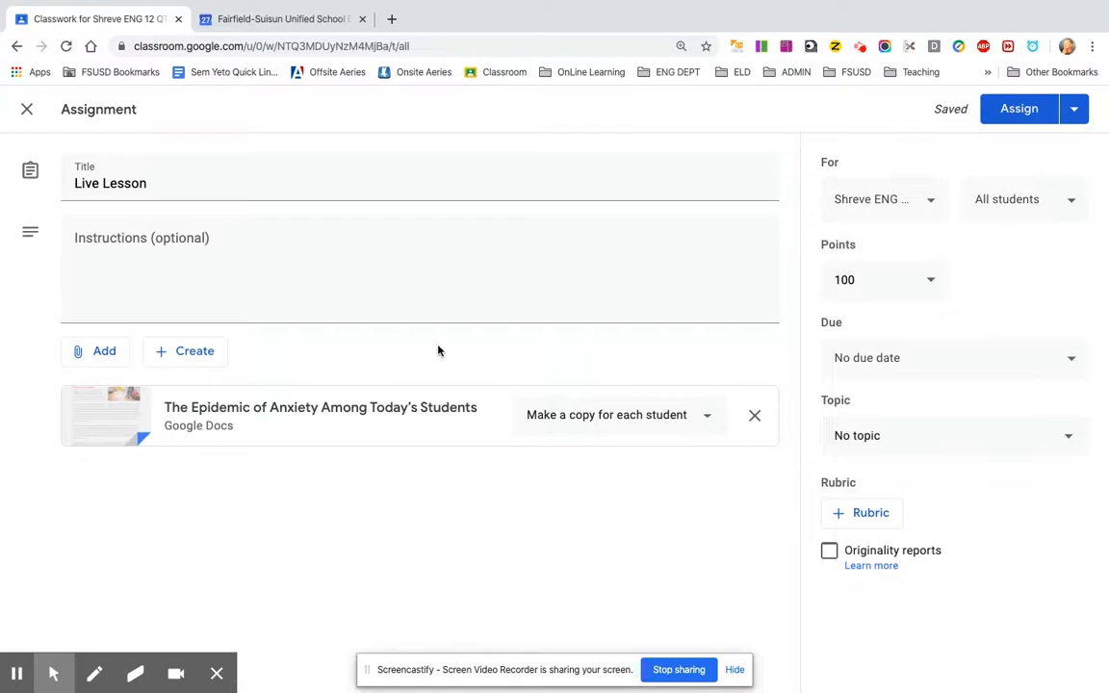
- Attach the copied Hangouts Meet joining link to the Live Lesson assignment
click(302, 277)
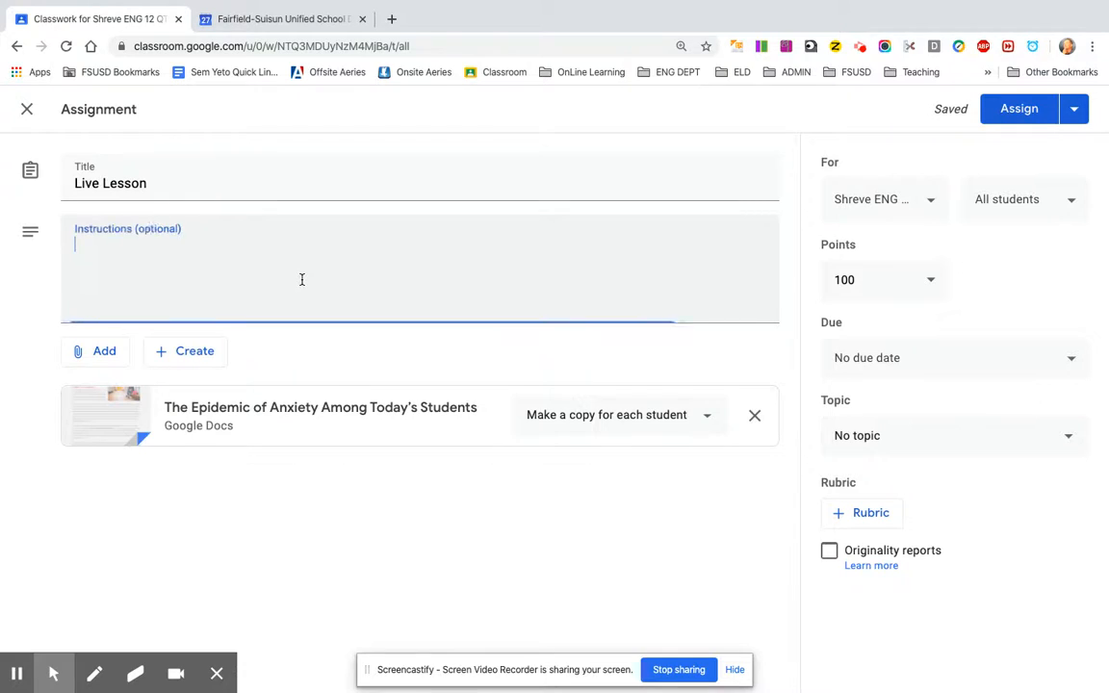
click(98, 356)
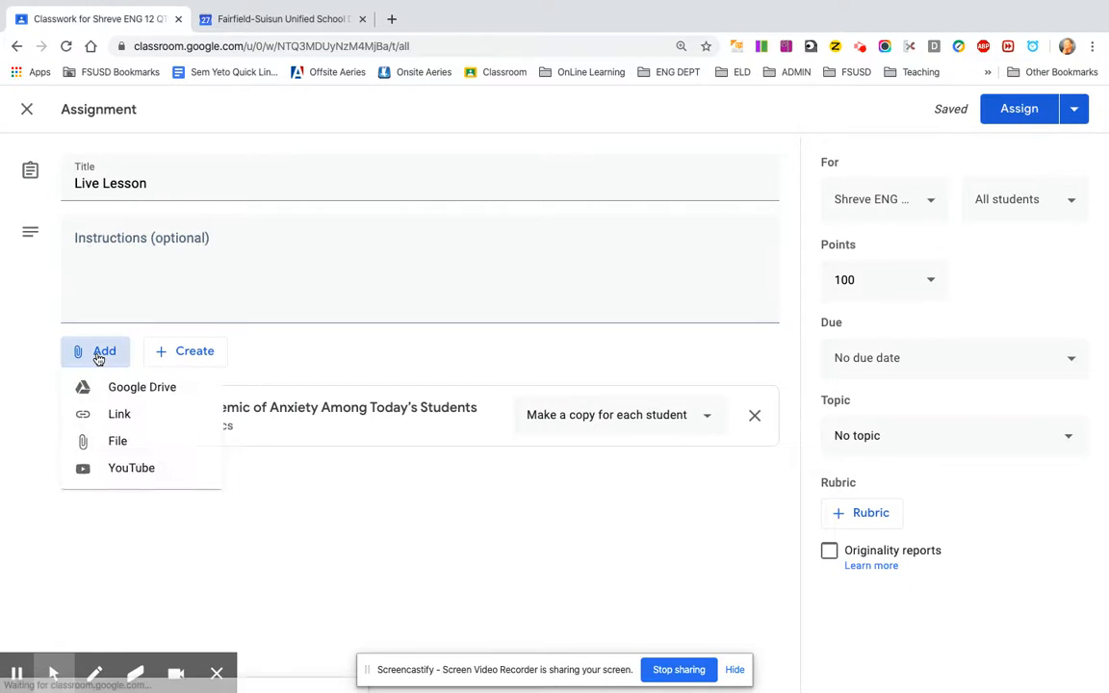
click(121, 415)
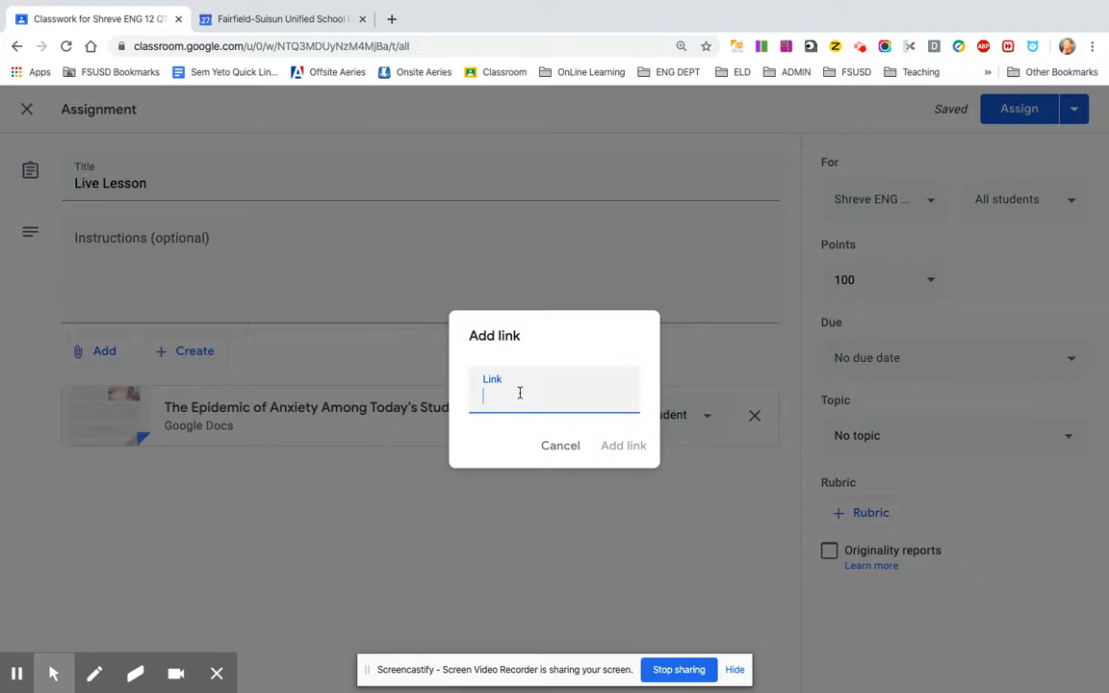
right_click(520, 395)
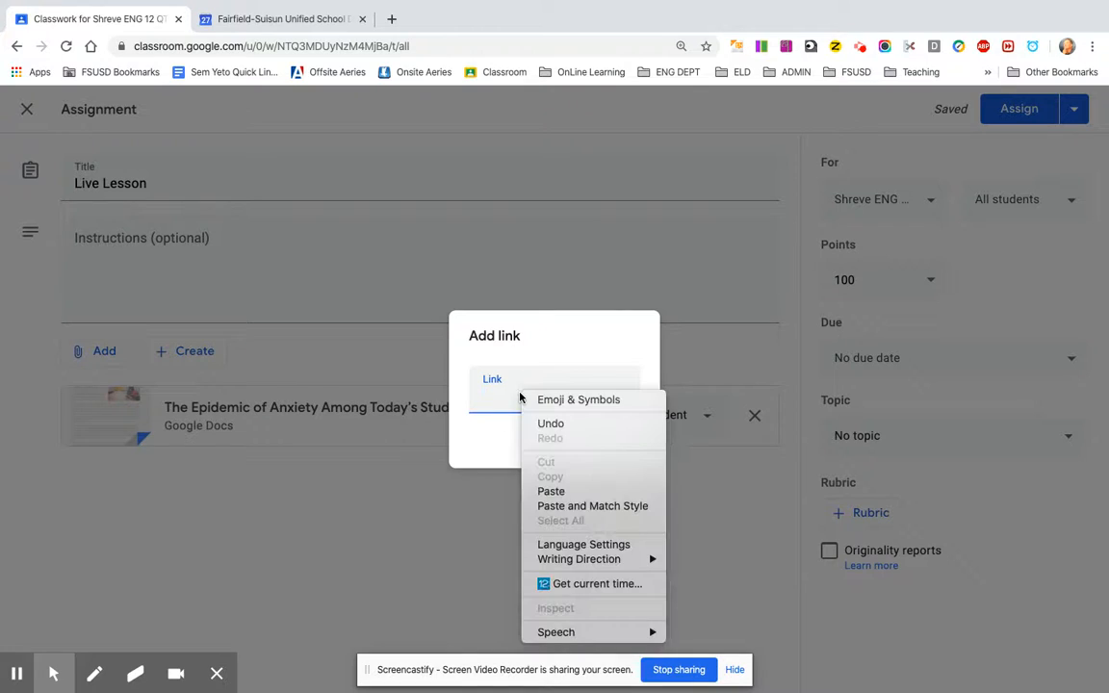
click(566, 493)
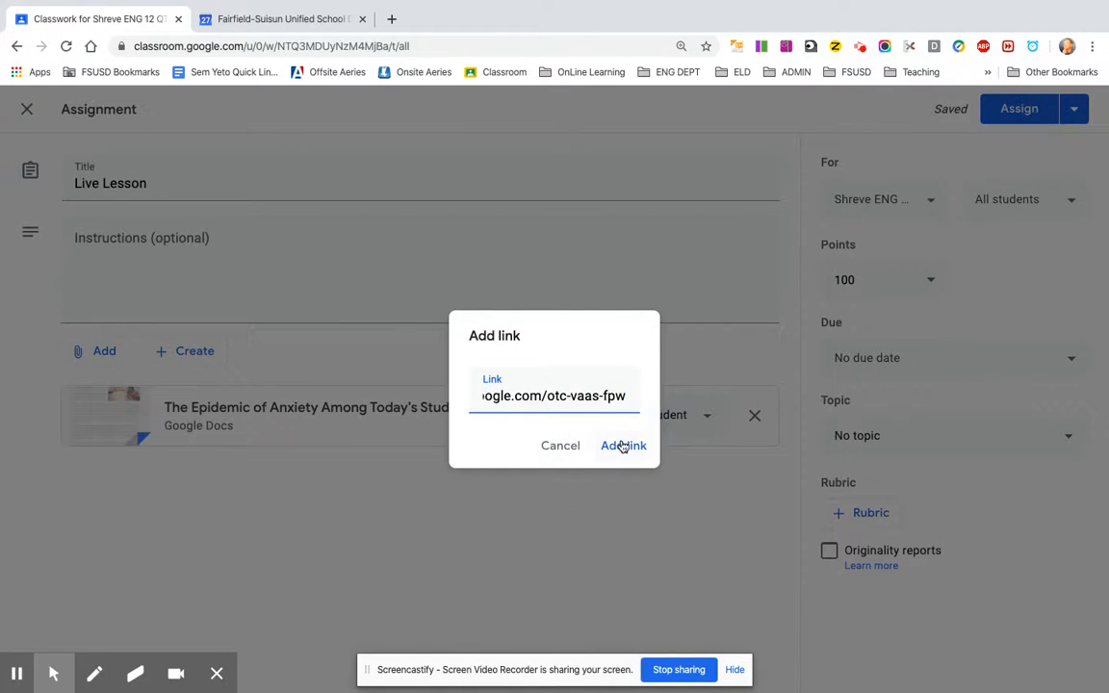
click(623, 446)
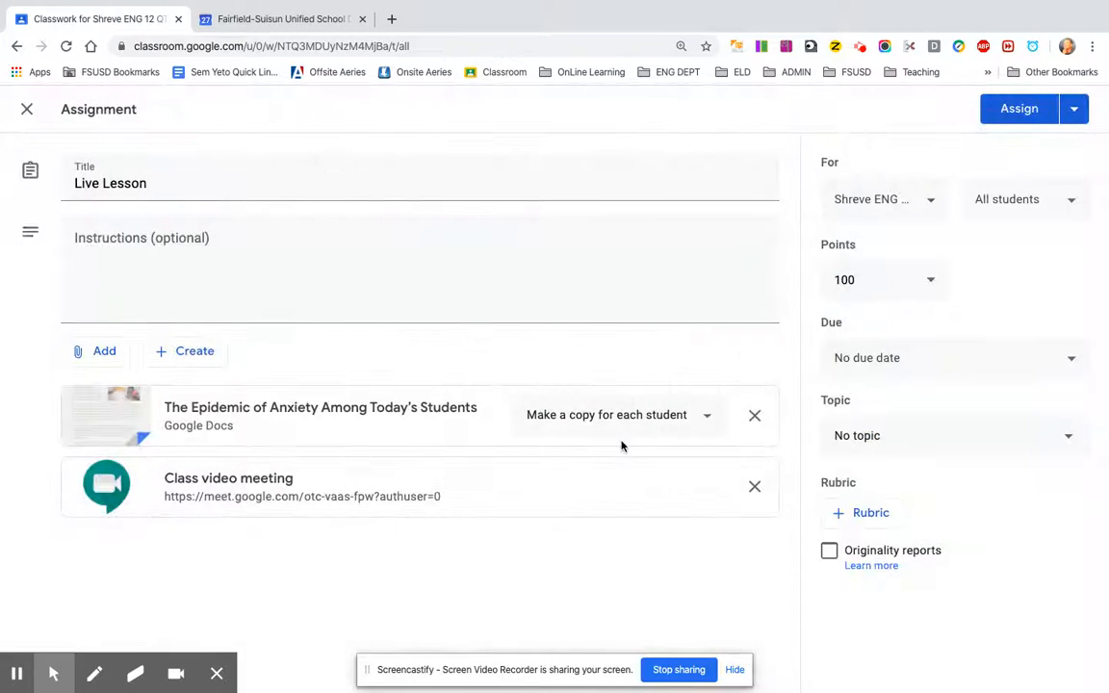
- Copy the Hangouts Meet link from the ENG12 Live Lesson calendar event again and return to the assignment in Classroom
click(281, 19)
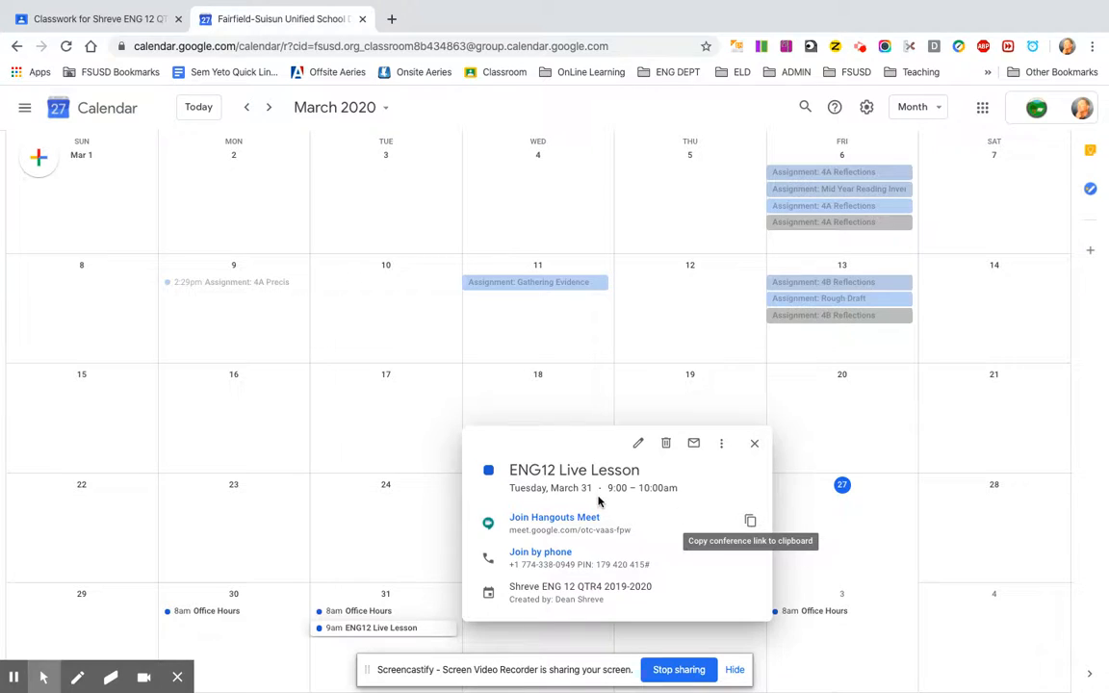
click(750, 521)
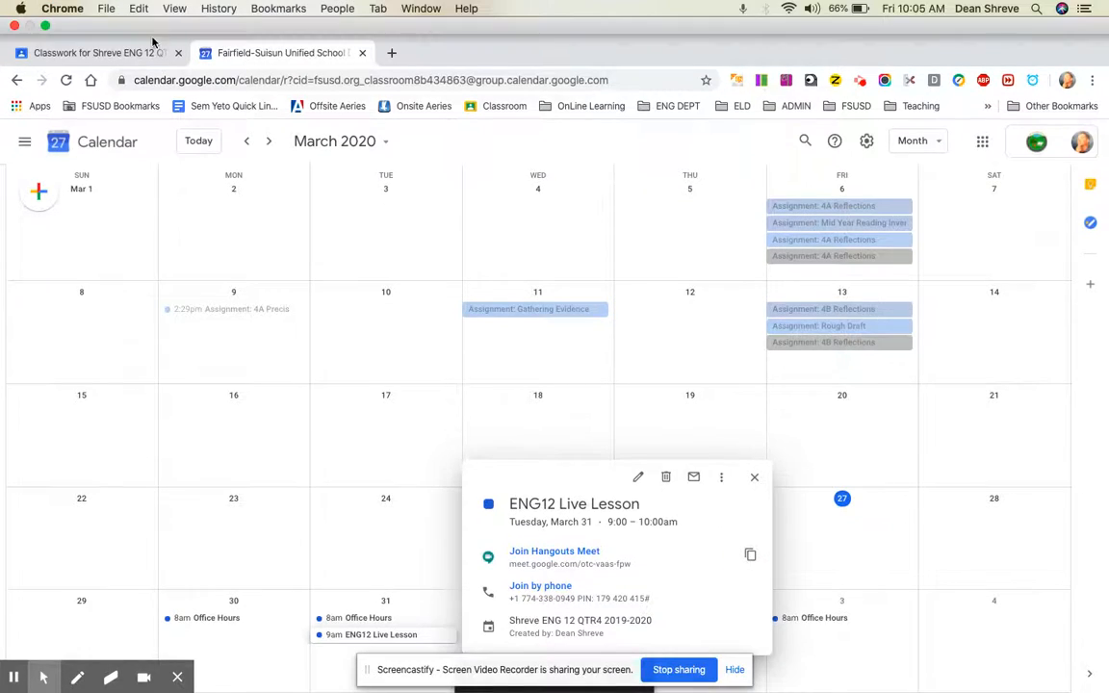
click(153, 52)
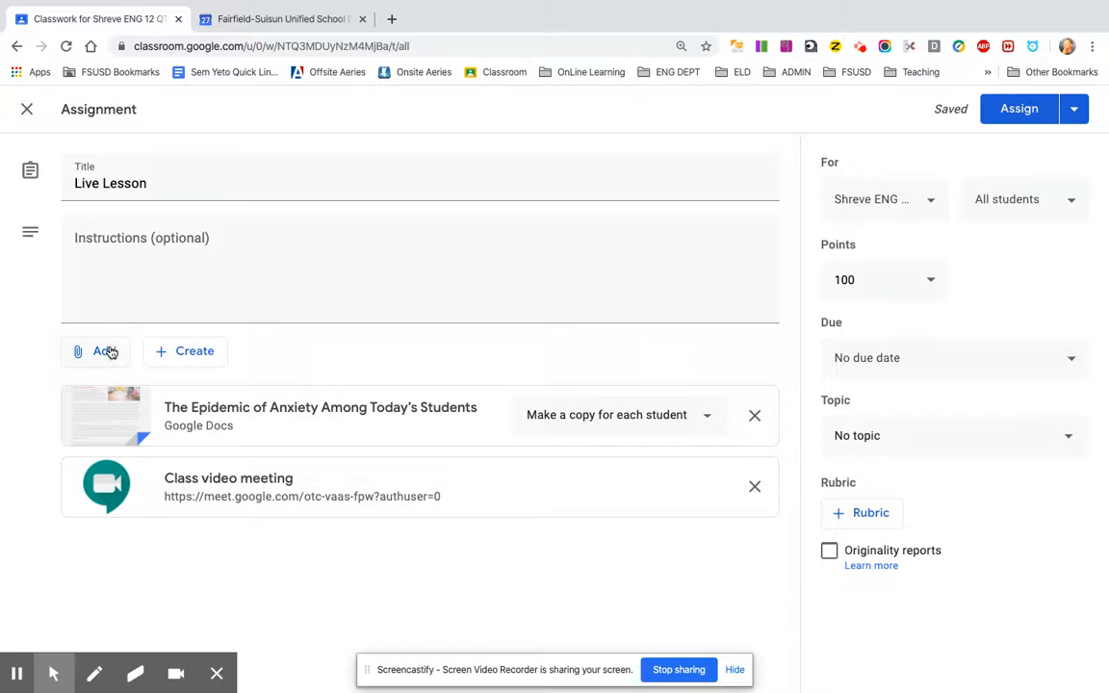
click(111, 352)
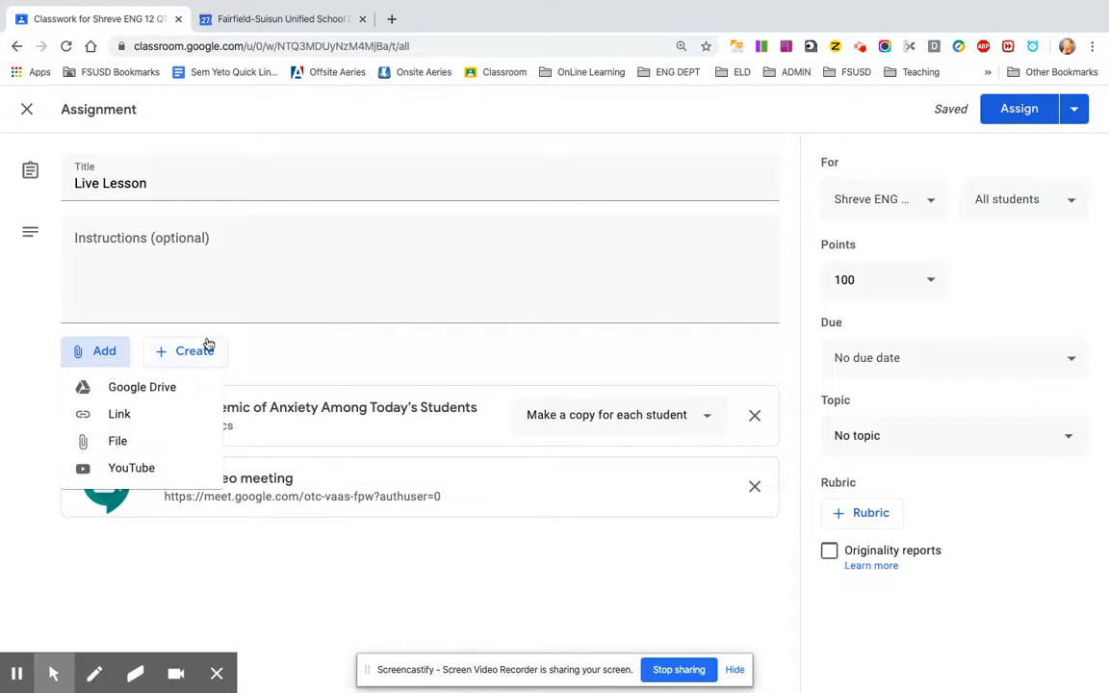
click(361, 366)
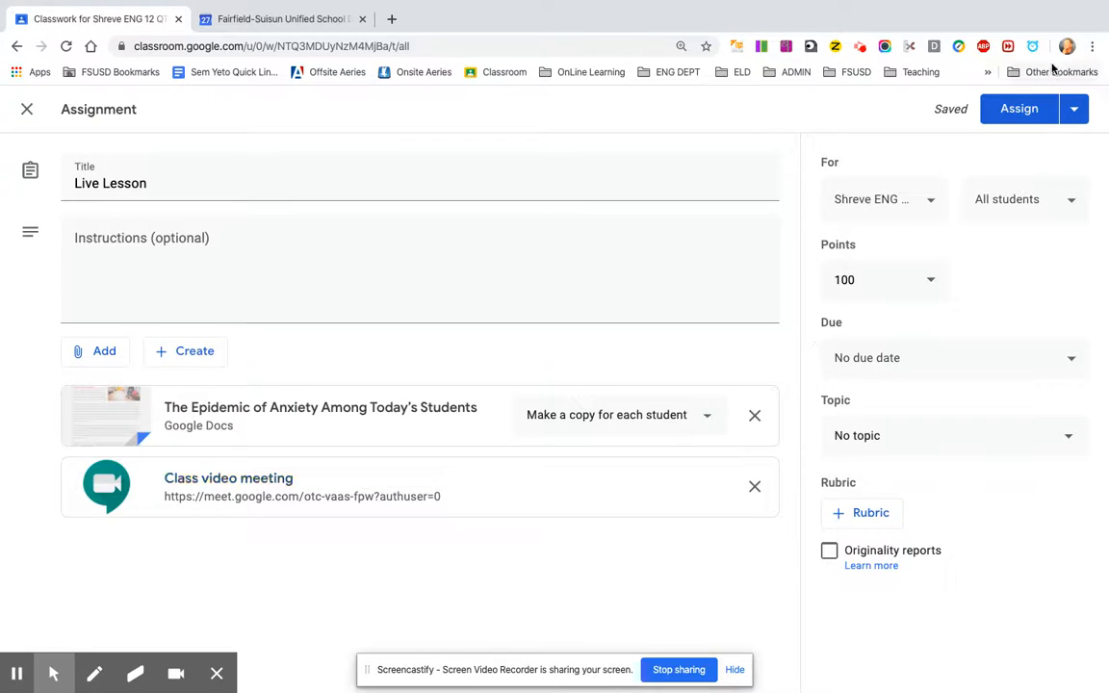
- Review which classes and students the Live Lesson assignment can be given to
click(929, 205)
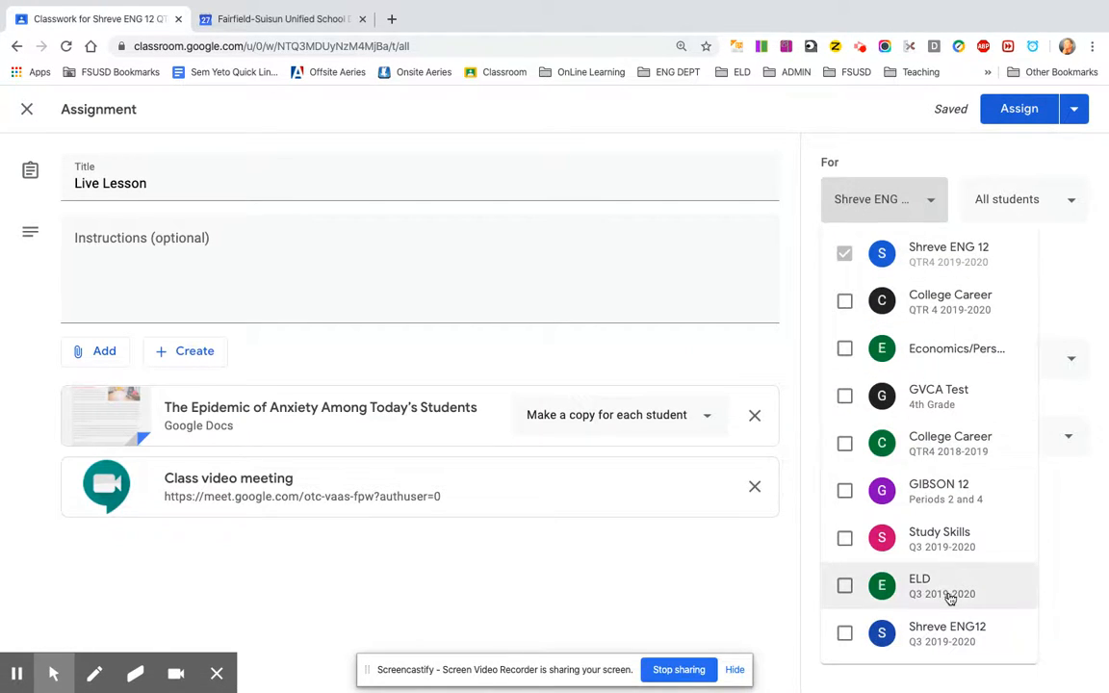
click(1075, 253)
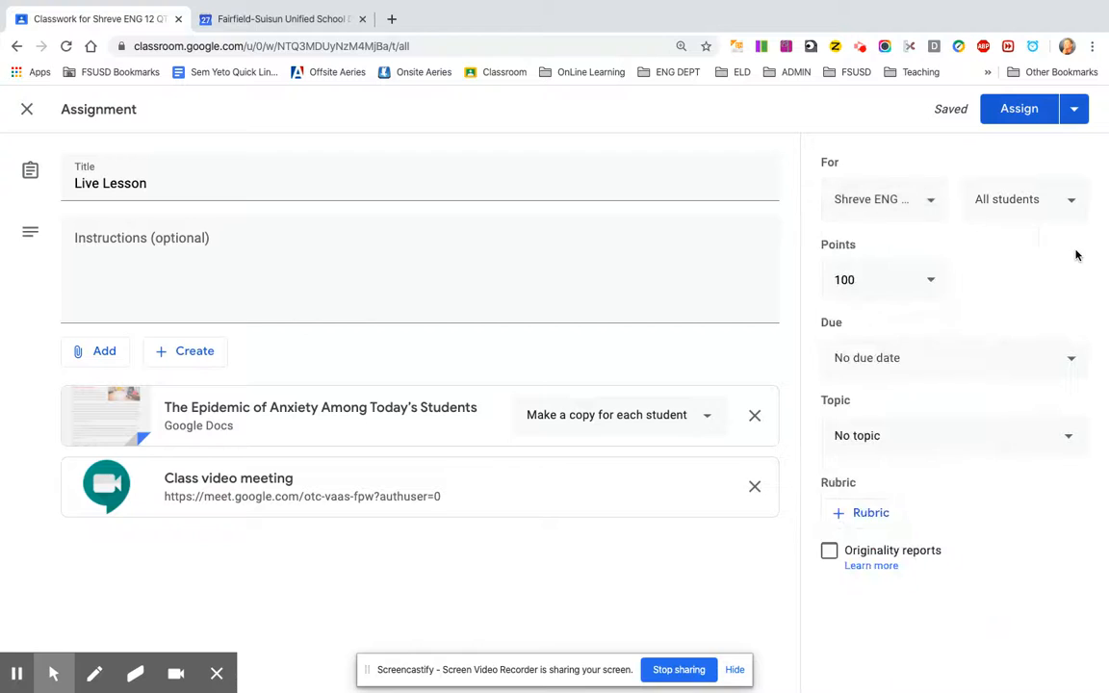
click(1055, 207)
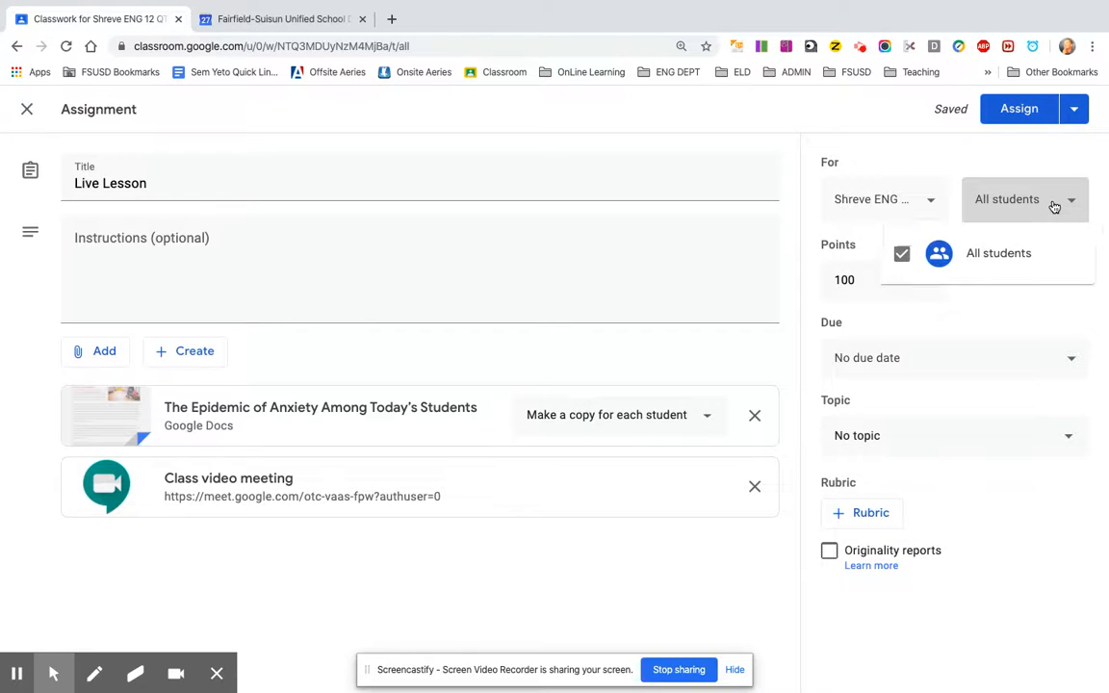
click(1039, 314)
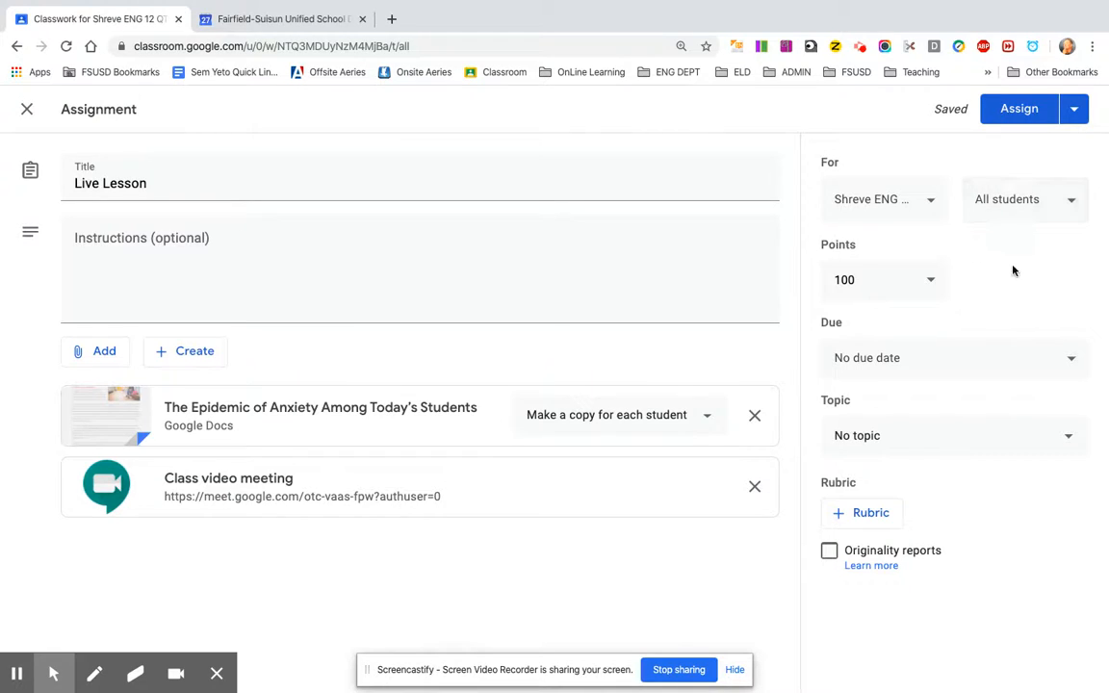
- Set the Live Lesson assignment's due date to Mar 31, 2020 and its topic to Credit 1A
click(1001, 369)
click(964, 423)
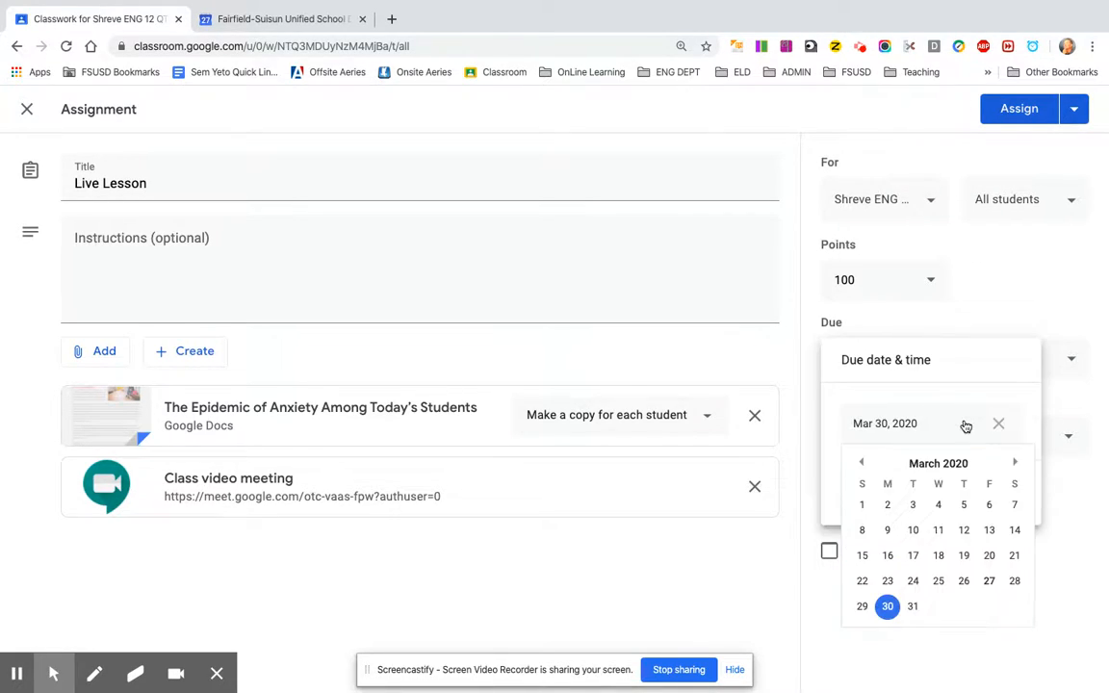
click(913, 606)
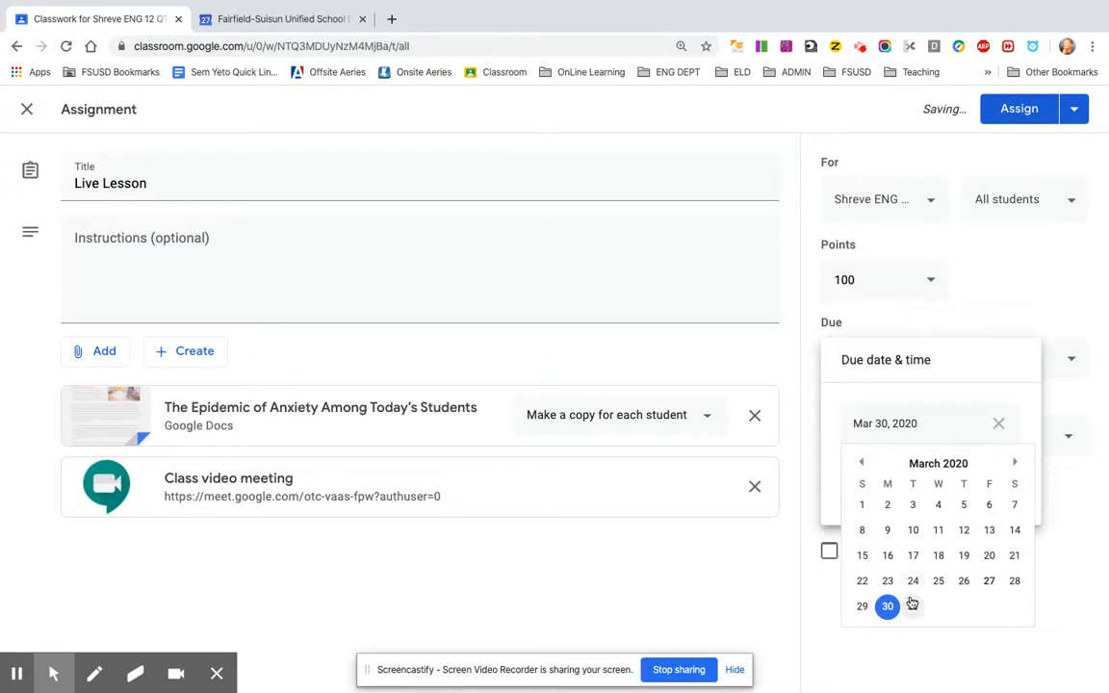
click(975, 312)
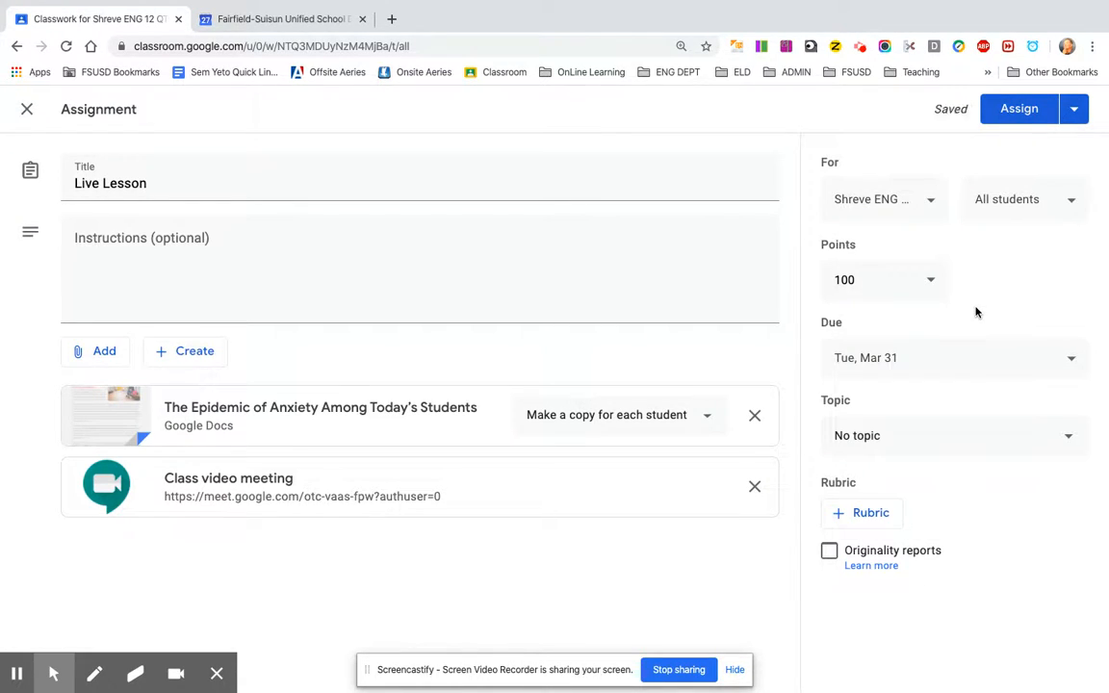
click(962, 450)
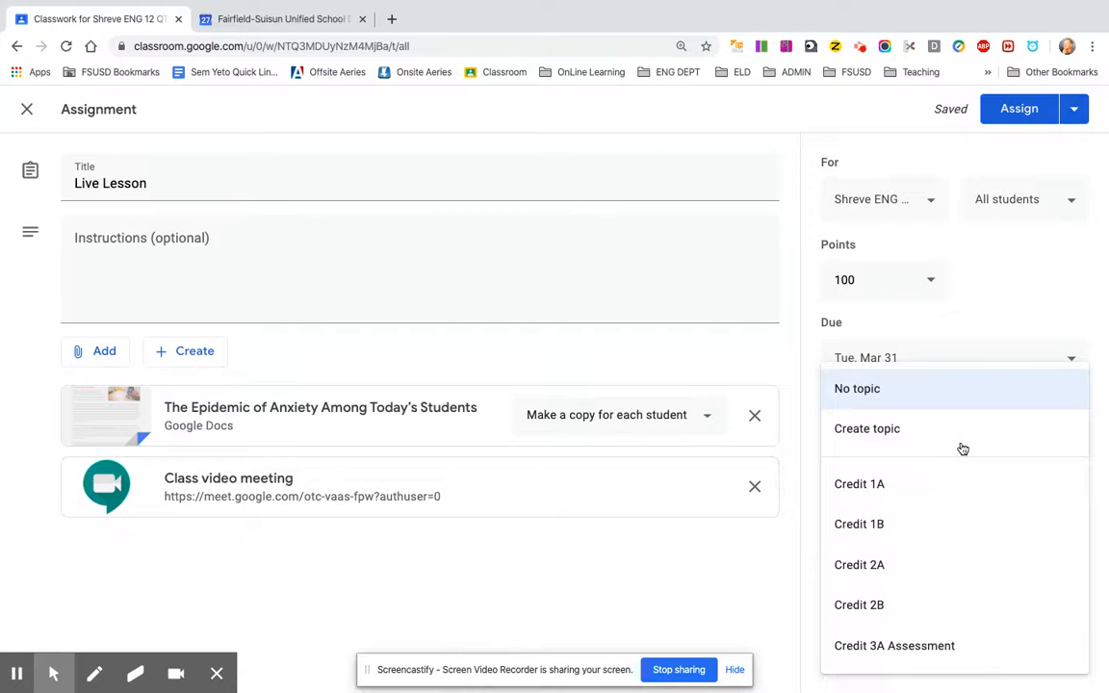
click(934, 494)
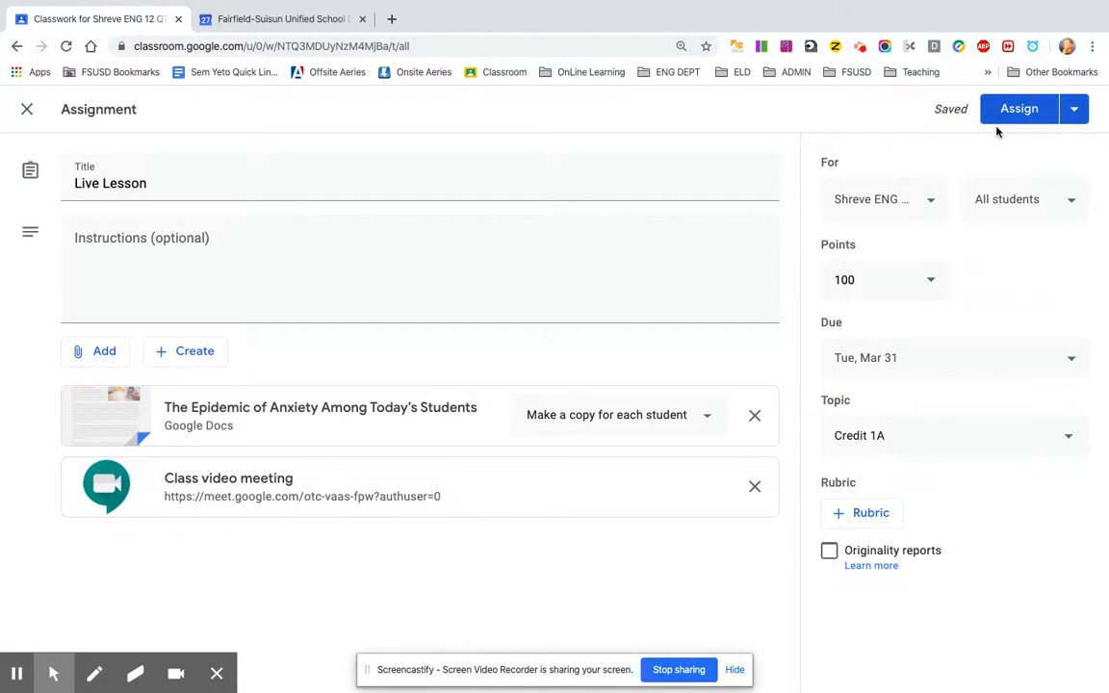
- Schedule the Live Lesson assignment to post on Mar 31, 2020 at 9:00 AM
click(1074, 109)
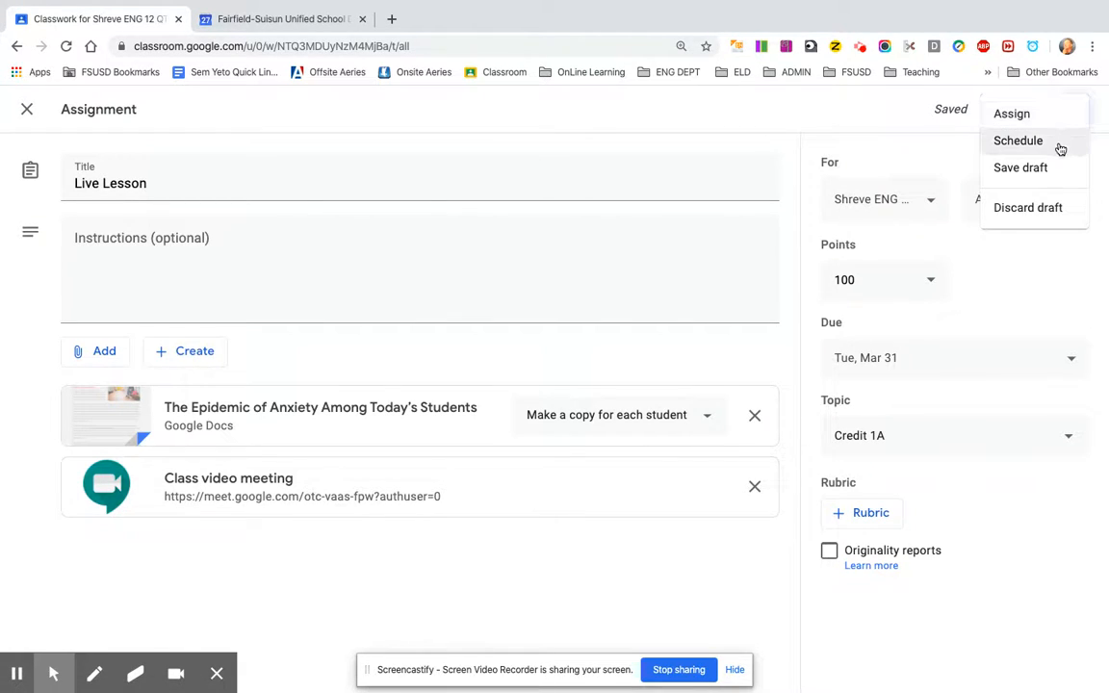
click(1059, 147)
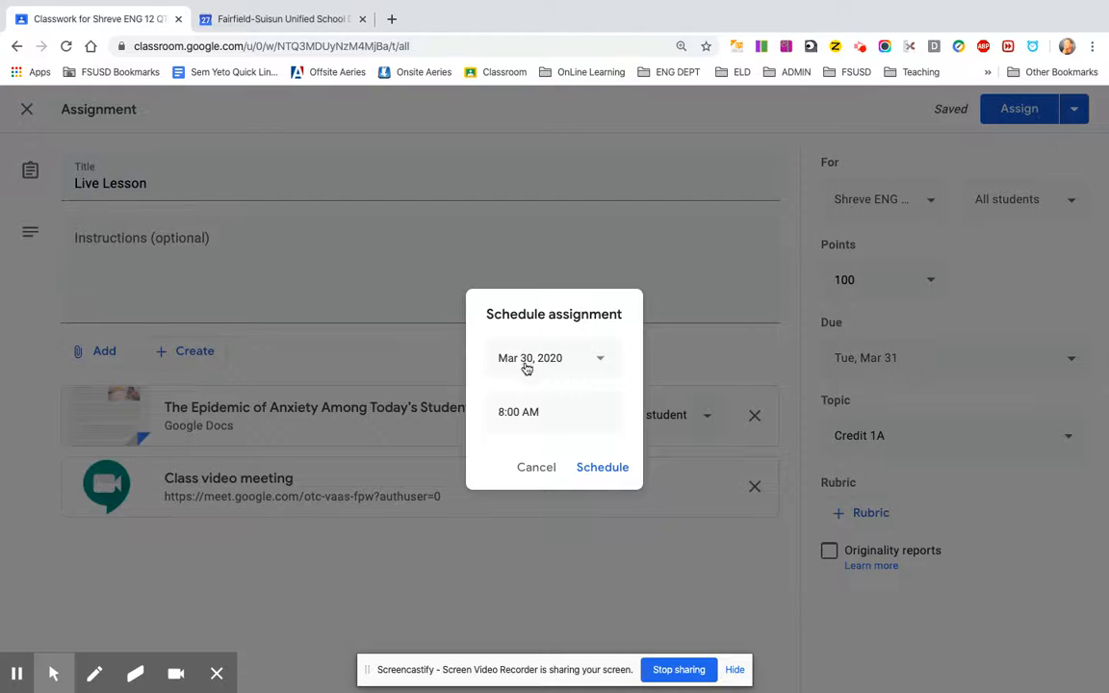
click(578, 369)
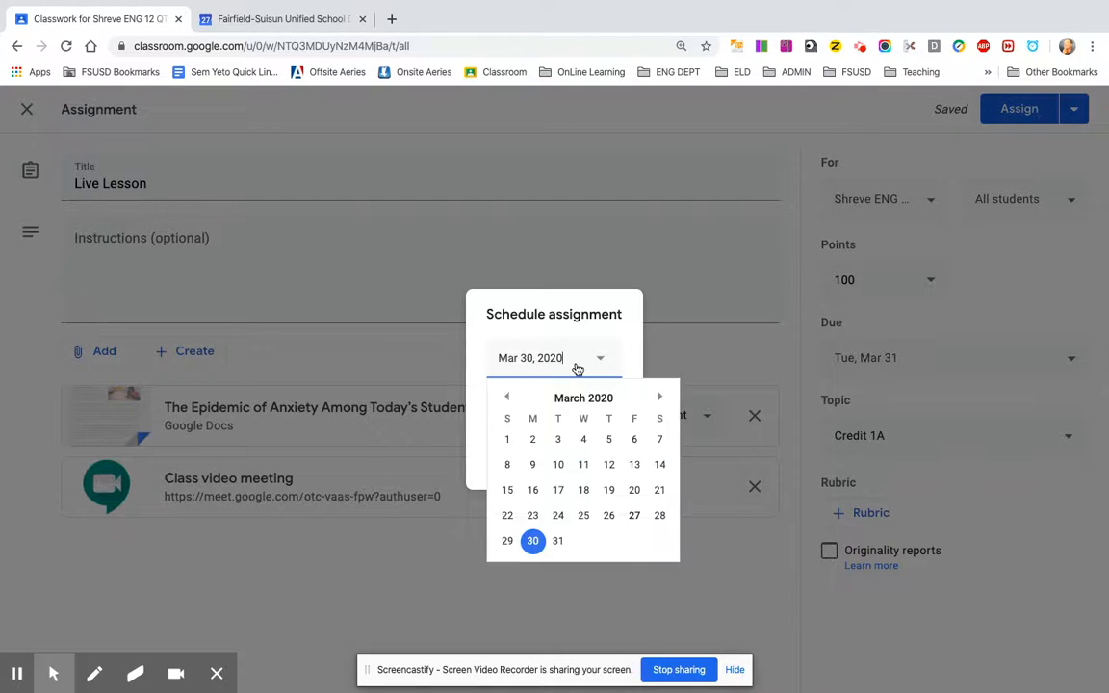
click(558, 542)
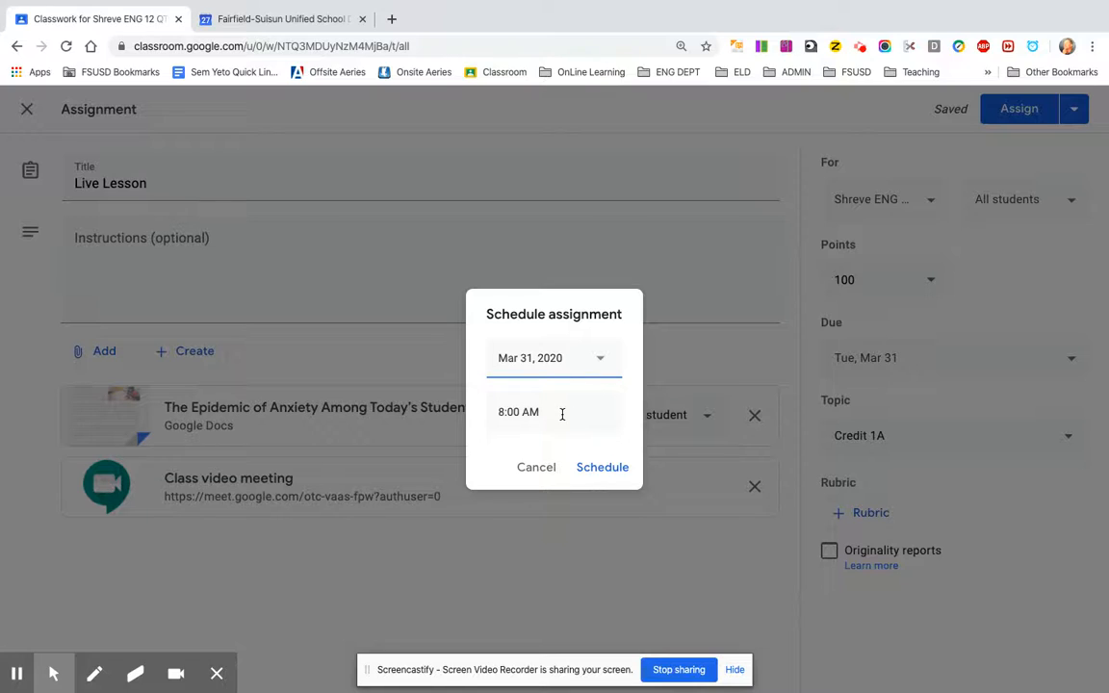
click(519, 409)
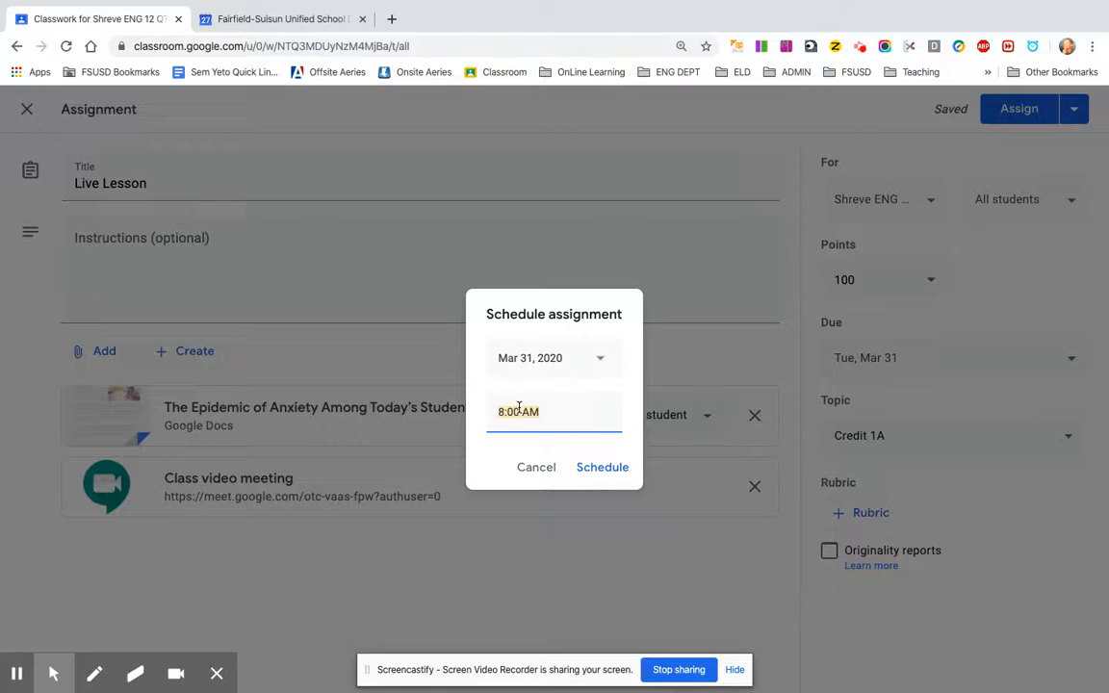
text(9am)
click(562, 453)
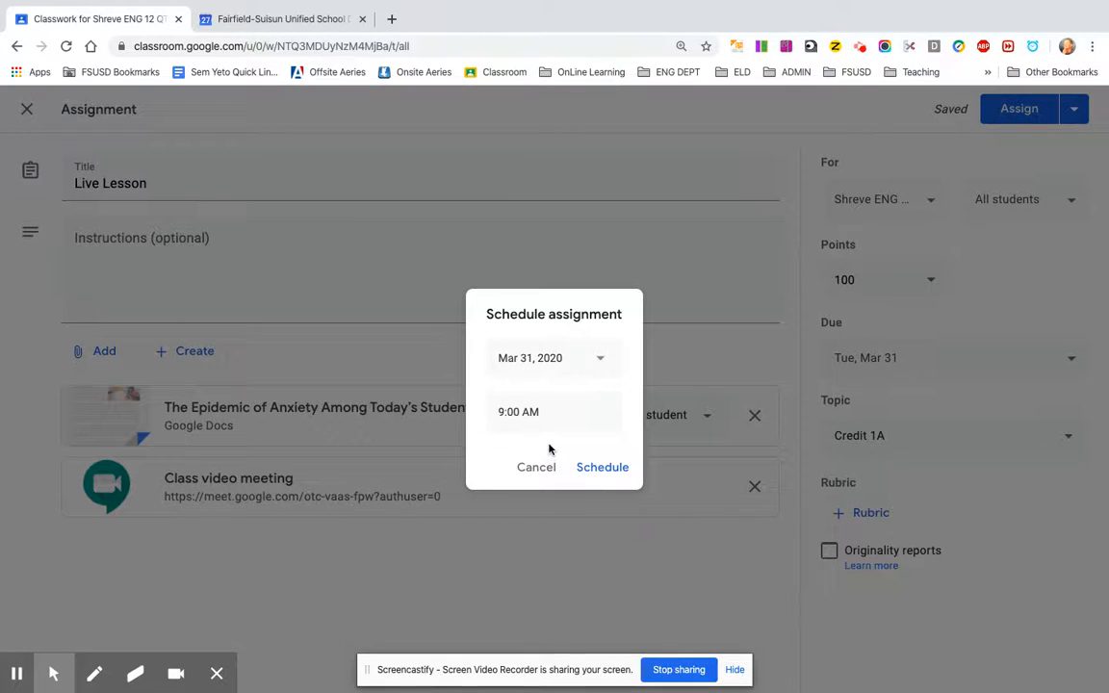
click(599, 469)
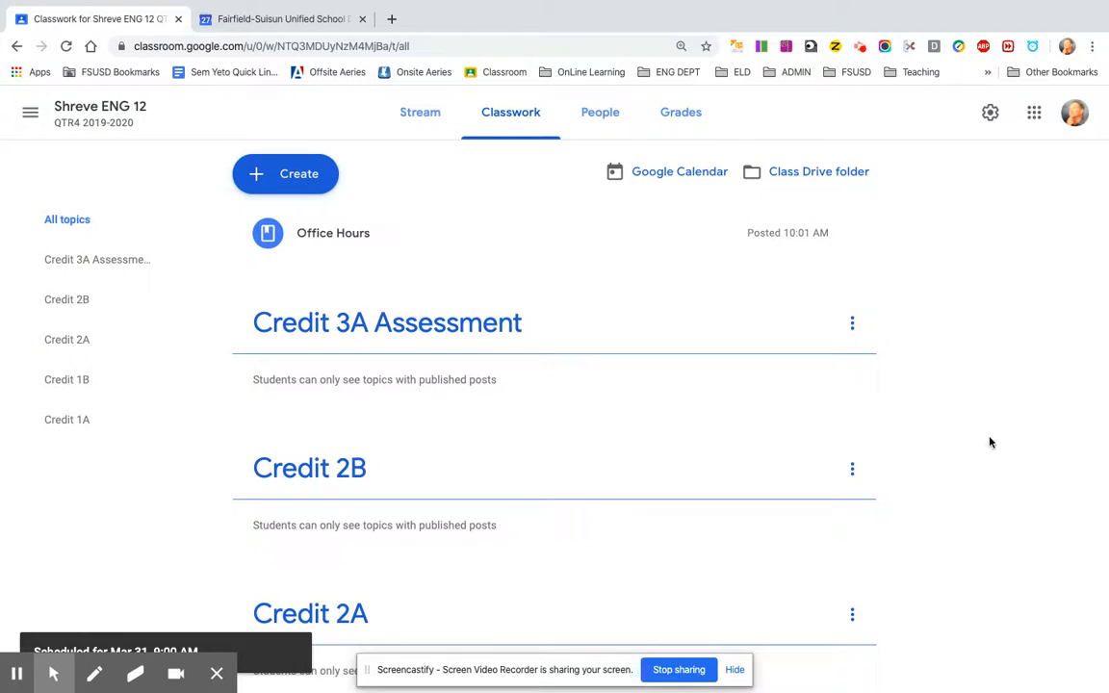
- Locate the scheduled Live Lesson under Credit 1A in Classwork and expand it to check its attachments
scroll(992, 444, down, 3)
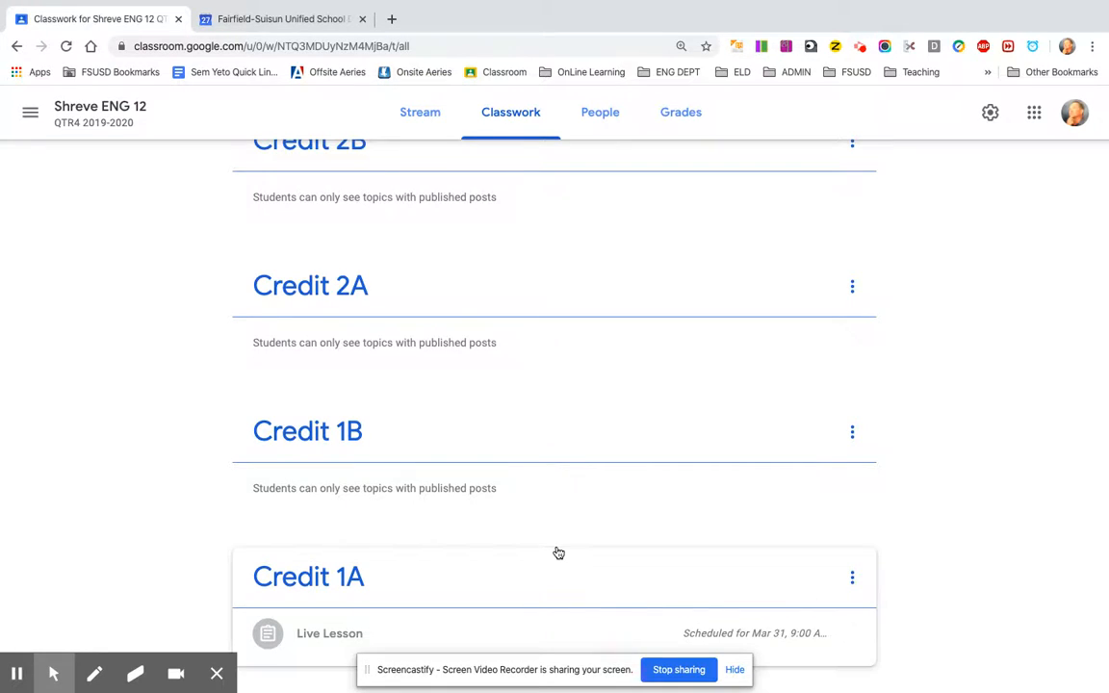
scroll(558, 552, up, 3)
scroll(455, 300, up, 1)
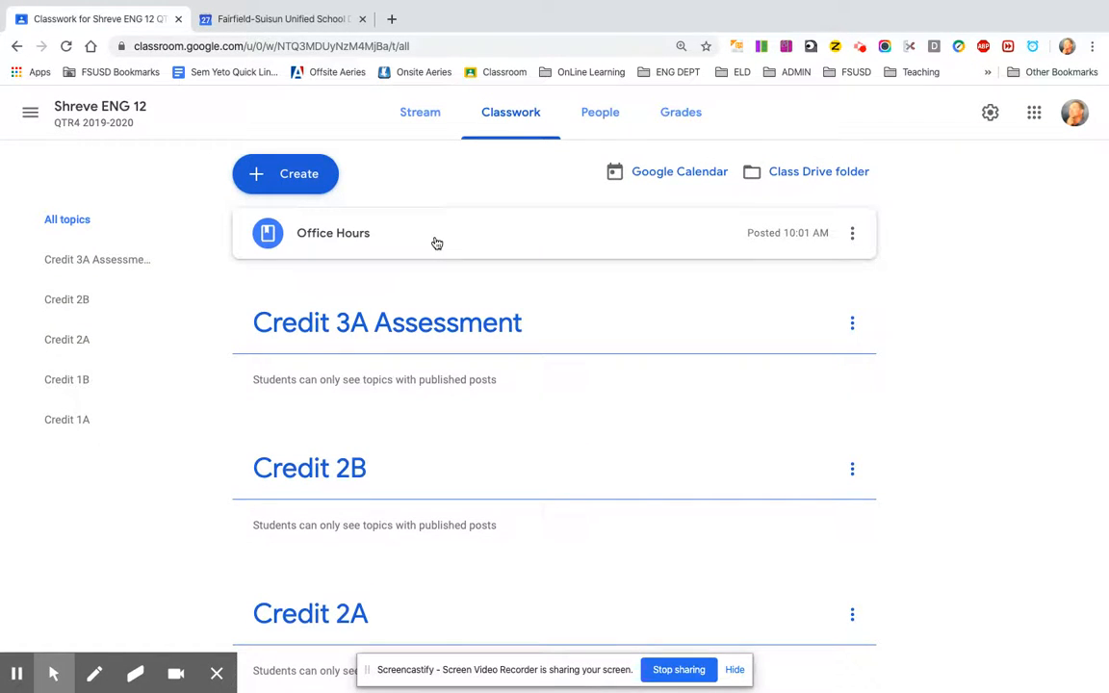
scroll(437, 244, down, 4)
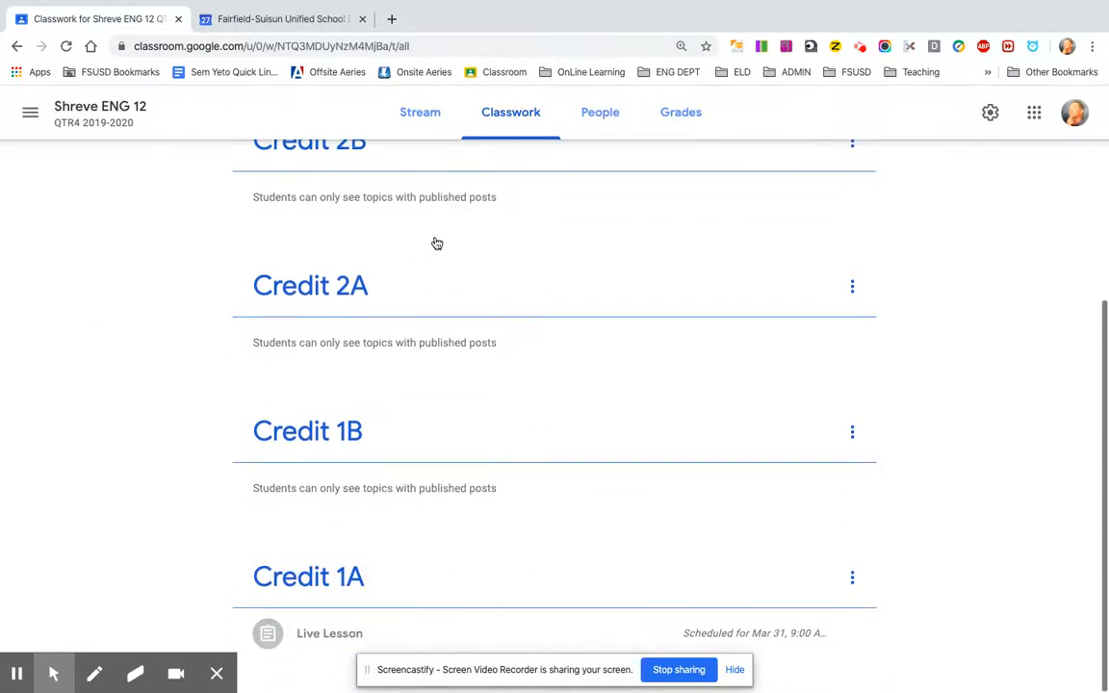
click(315, 638)
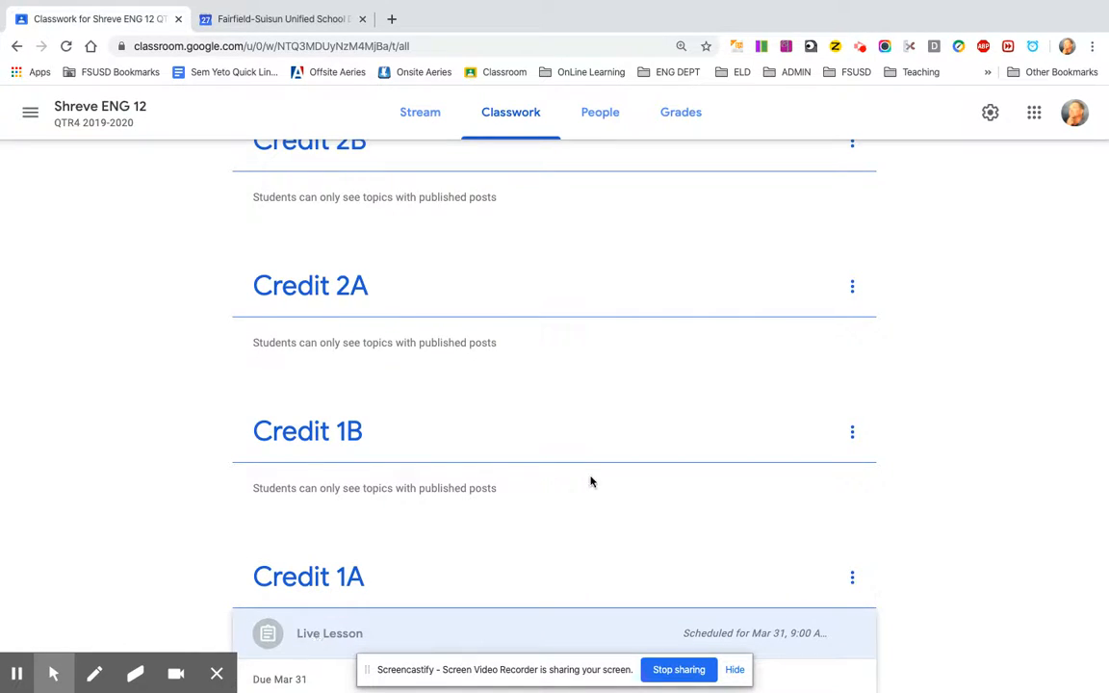
scroll(589, 480, down, 2)
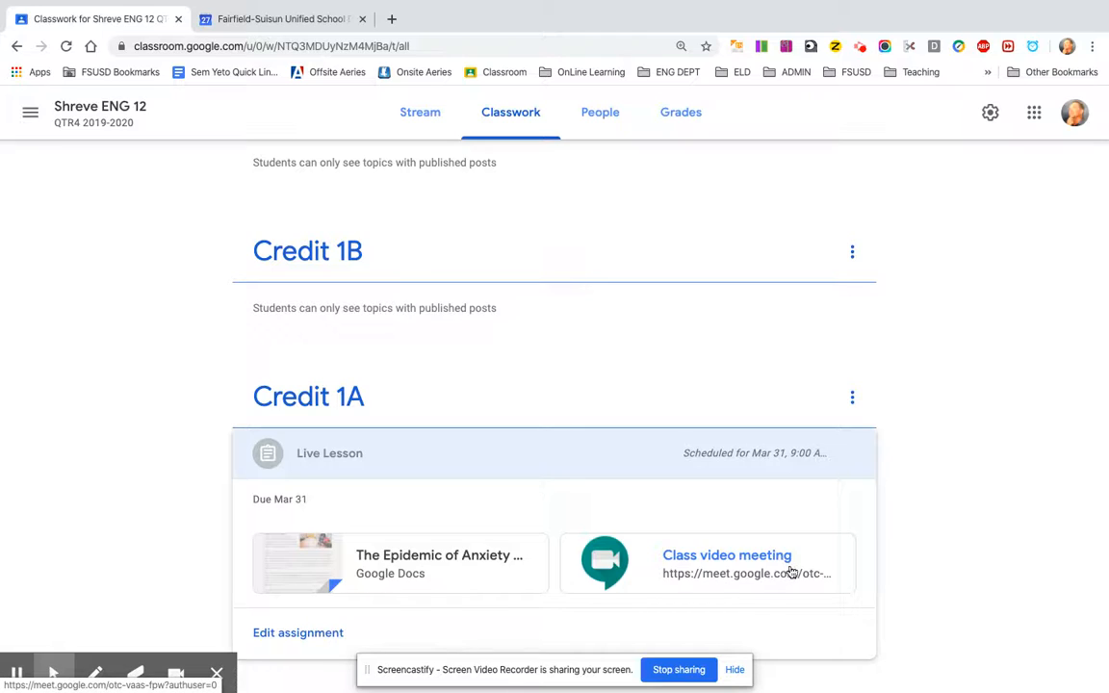
- Test the Live Lesson's class video meeting link, close the Meet page and collapse the assignment's details
click(731, 573)
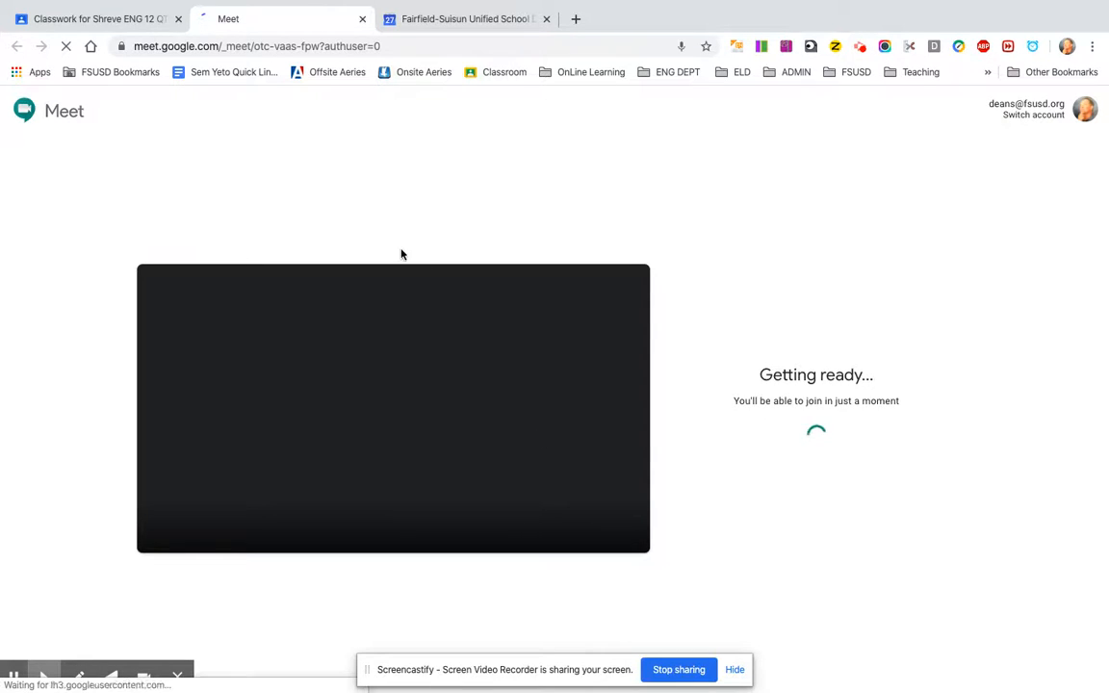
click(362, 19)
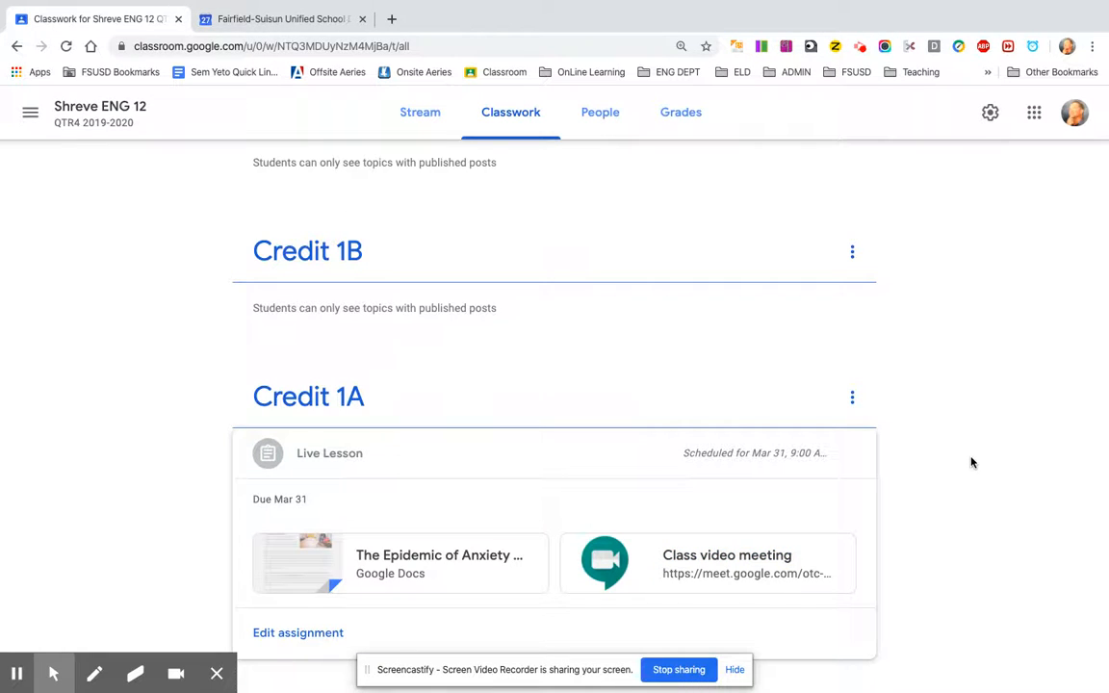
click(805, 451)
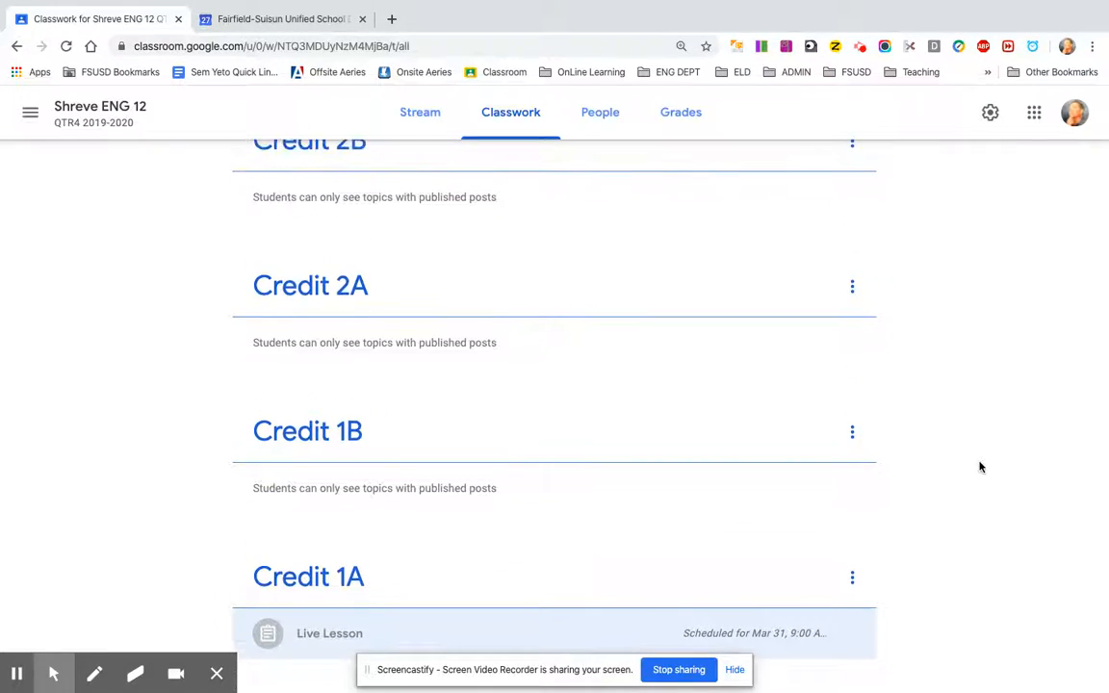
- Leave the ENG 12 Classwork page and go back to the overview of all classes
scroll(980, 467, up, 5)
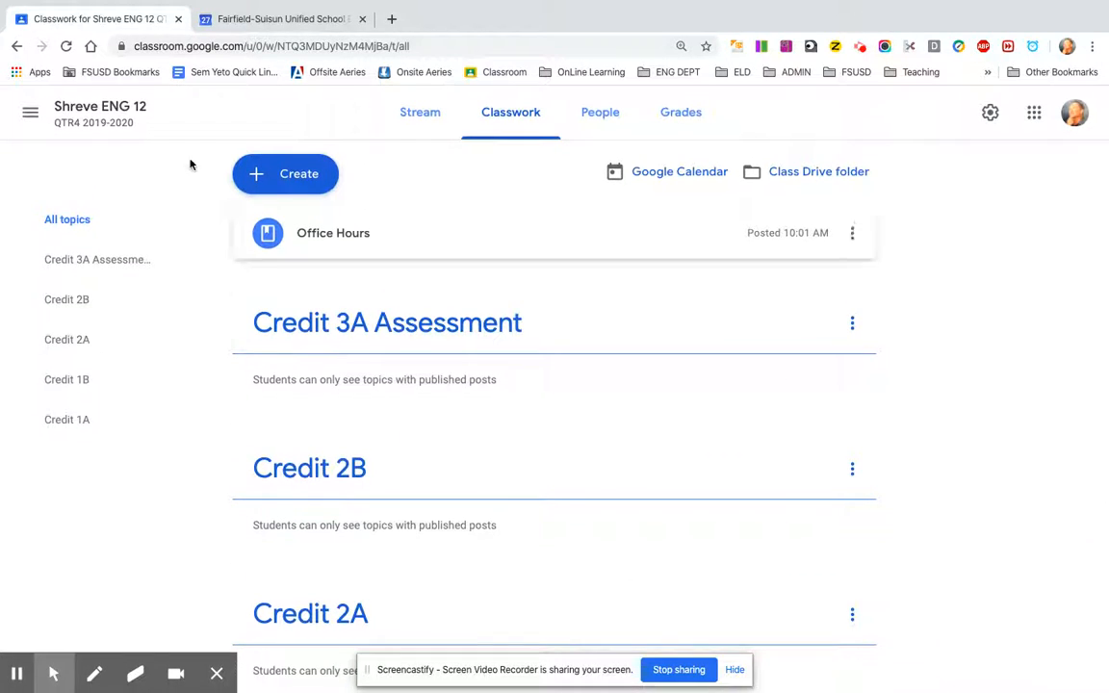
click(29, 112)
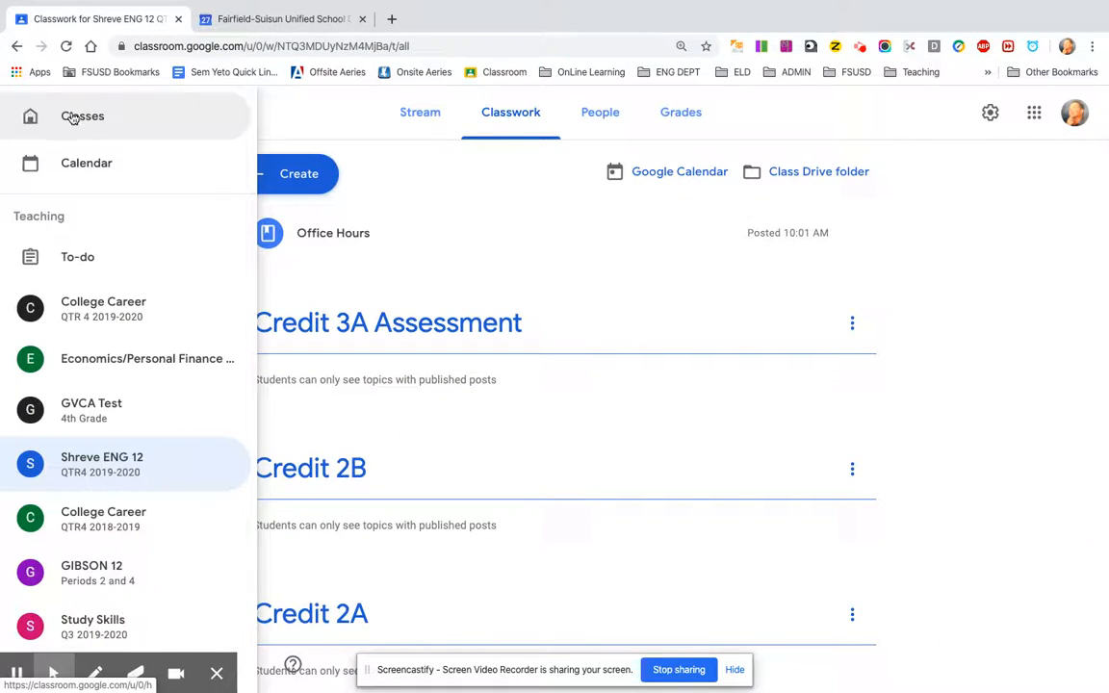
click(72, 116)
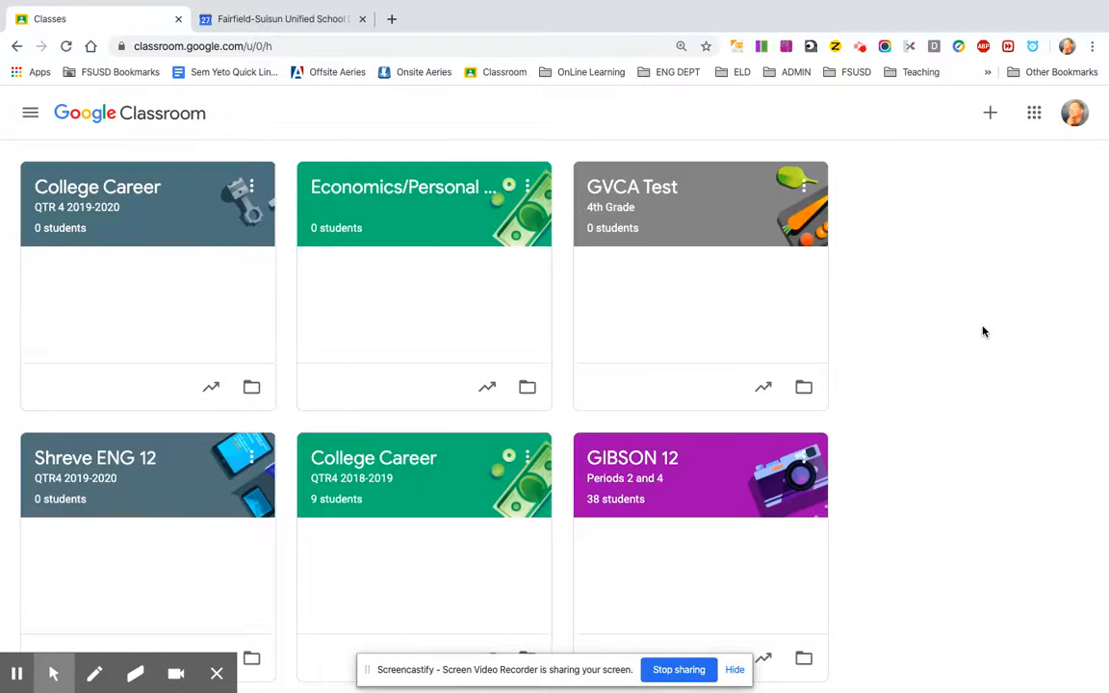